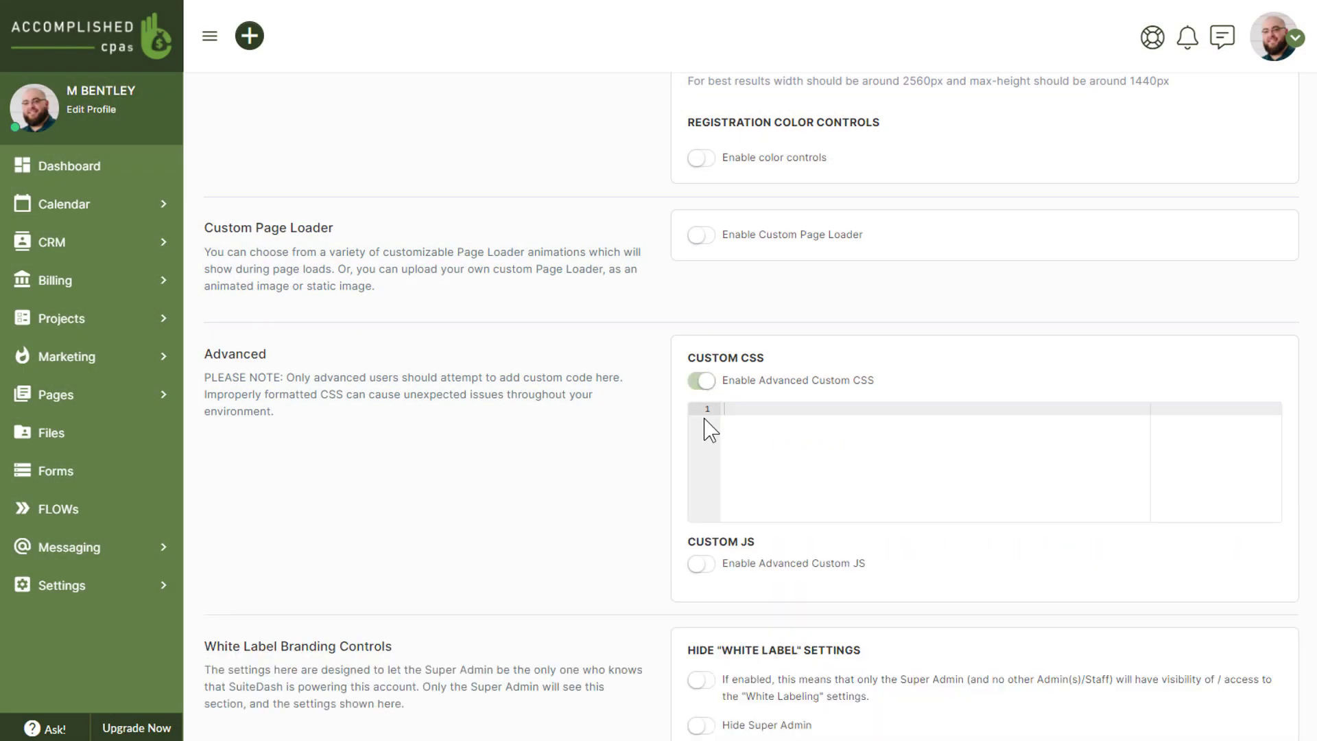
Step: Switch on Enable Advanced Custom JS in Platform Branding
click(697, 566)
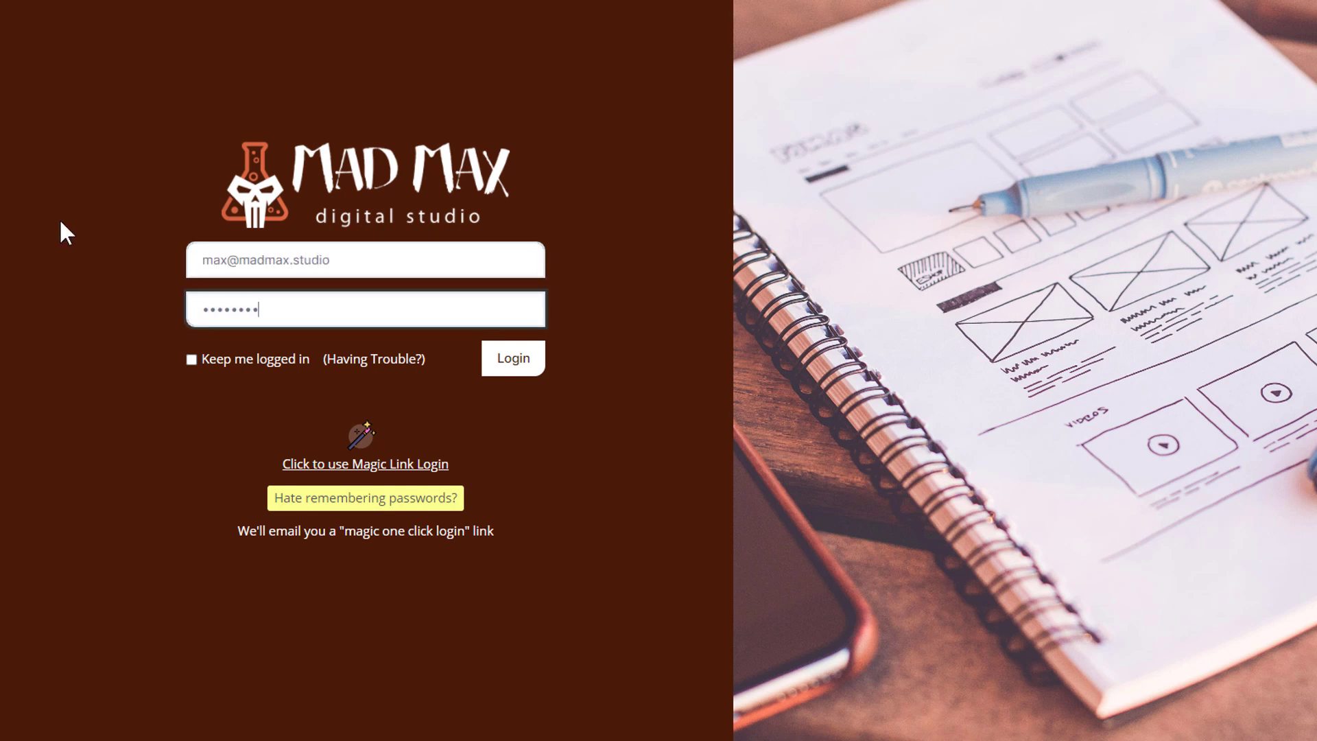
Step: Sign in, view the CRM Companies and Contacts lists, and open the profile avatar menu
click(513, 358)
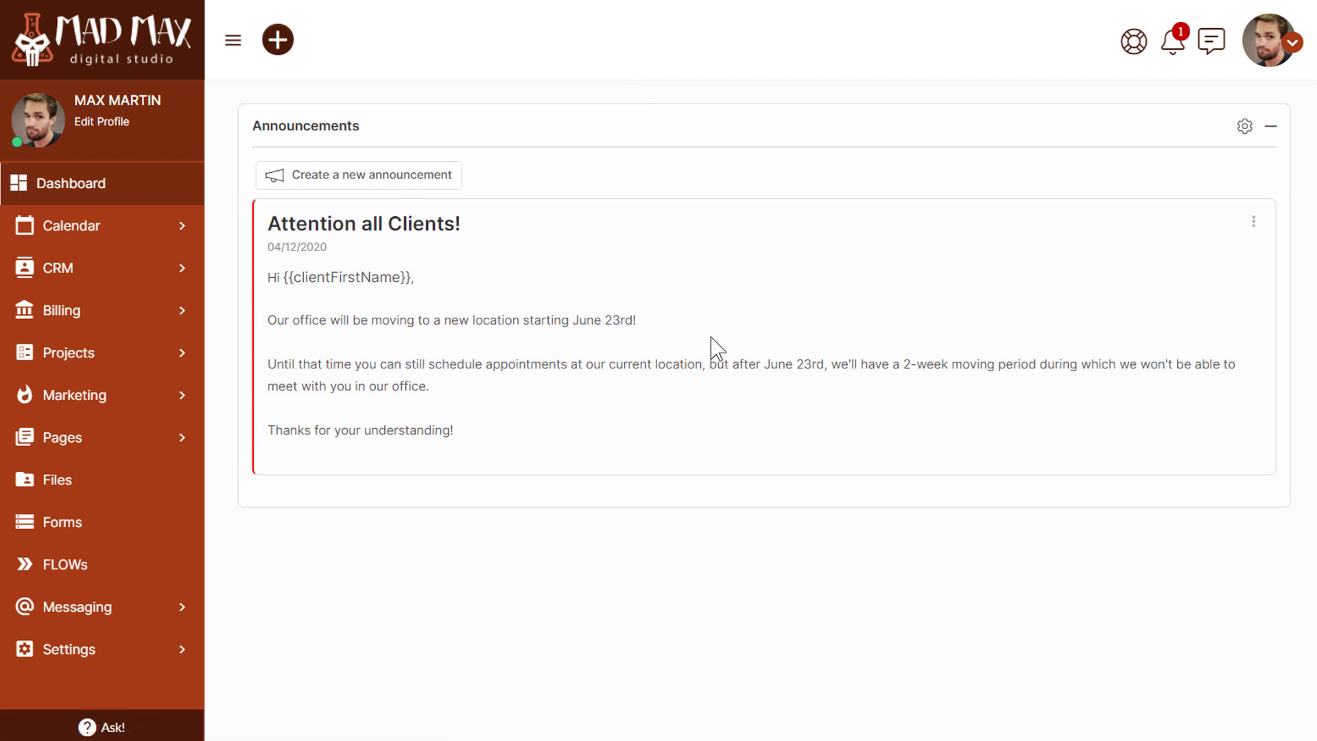
click(100, 276)
click(77, 304)
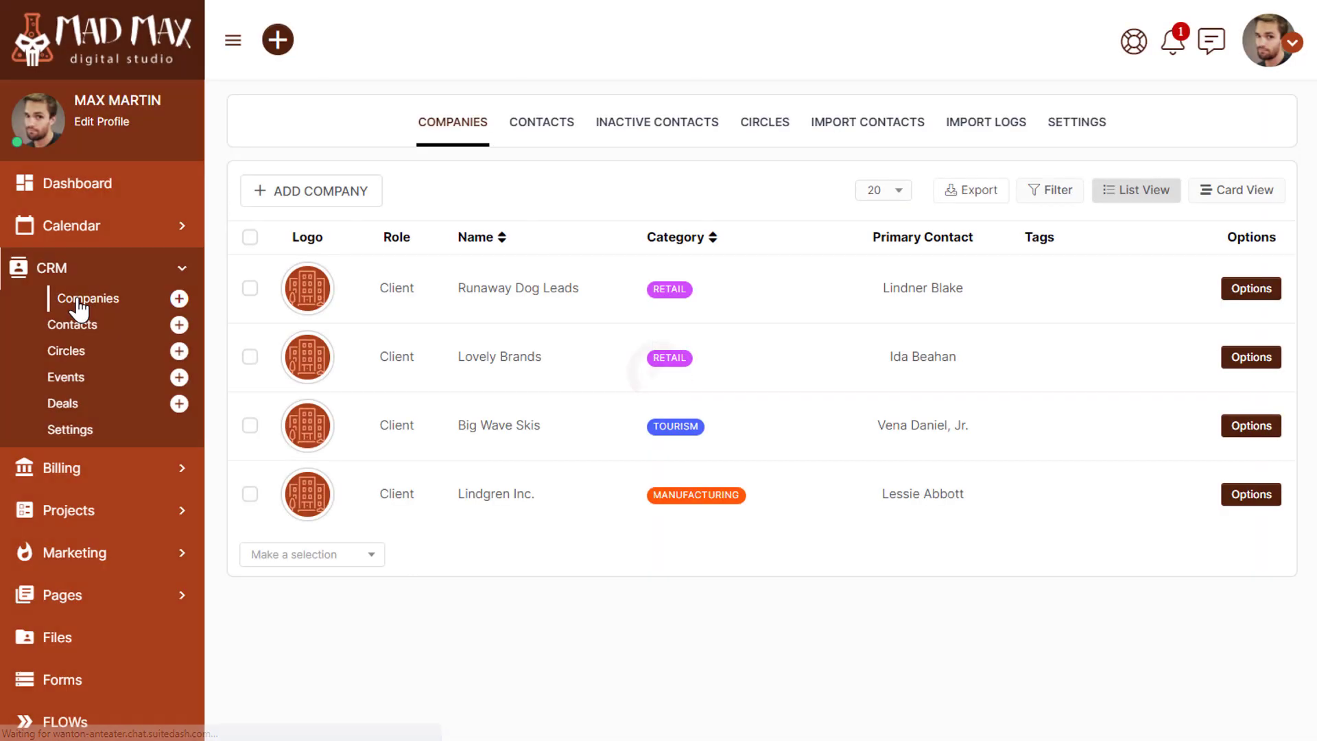
click(74, 325)
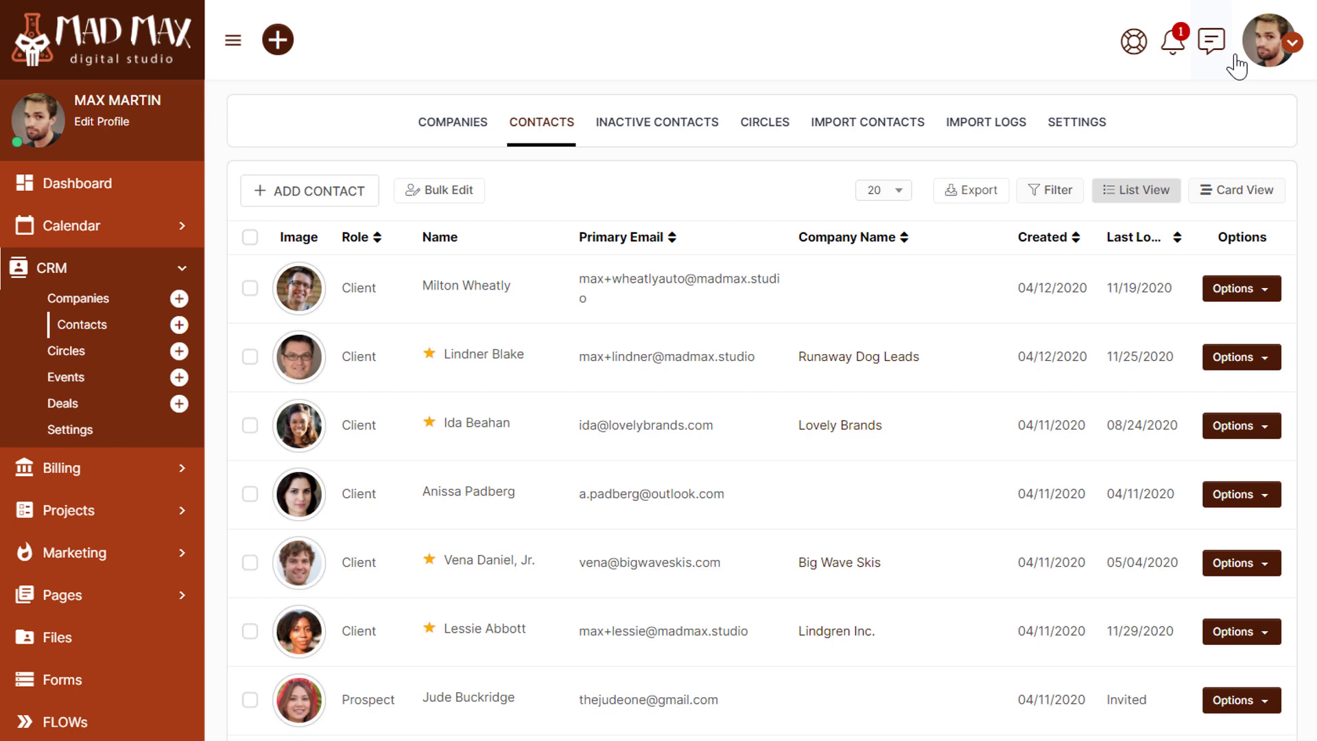
click(1269, 41)
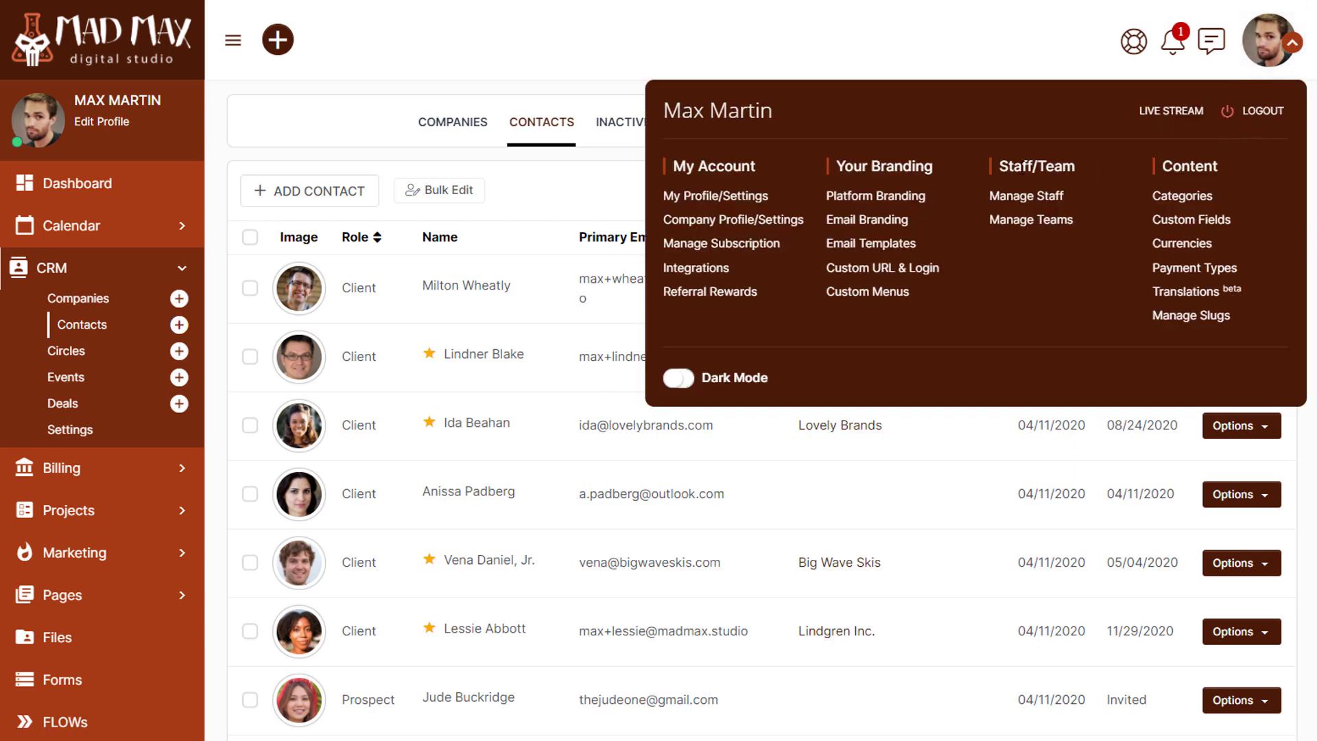
Step: Go to Platform Branding from the avatar menu and switch on Enable Custom Page Loader
click(901, 196)
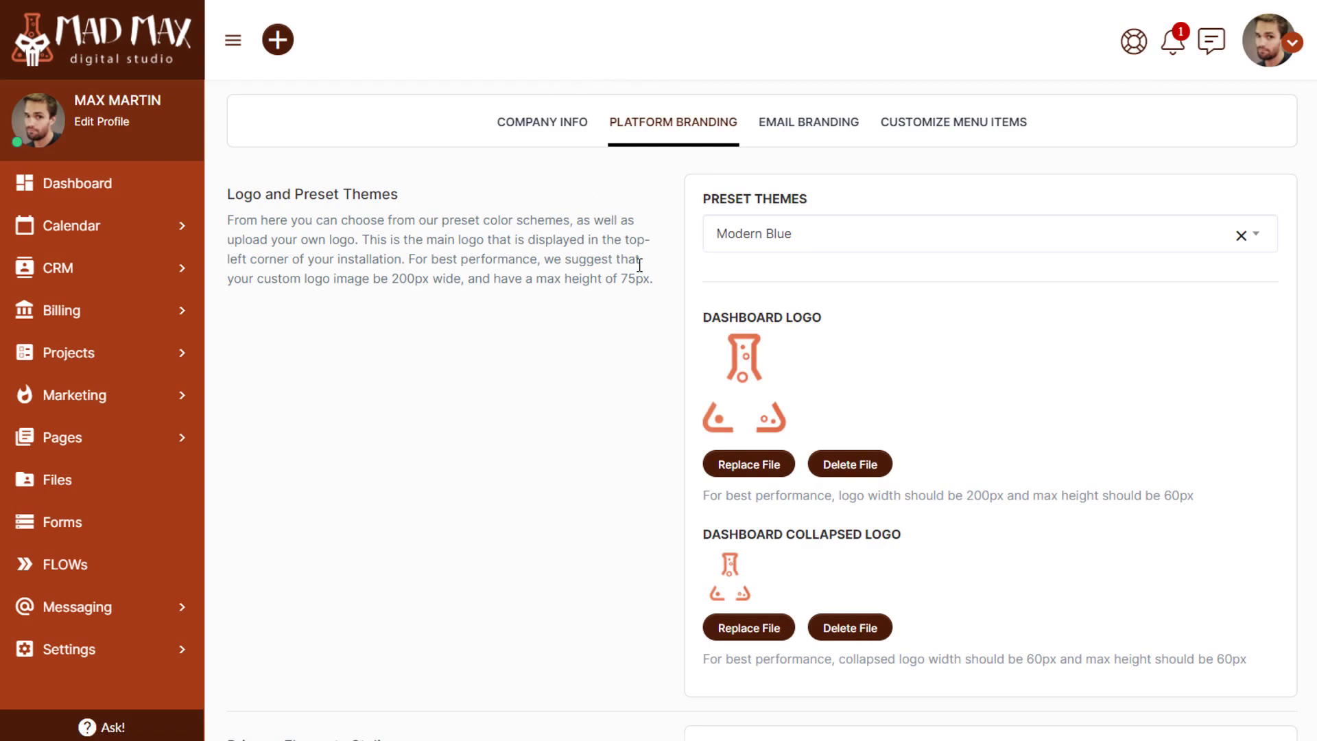
scroll(477, 396, down, 2)
scroll(476, 347, down, 3)
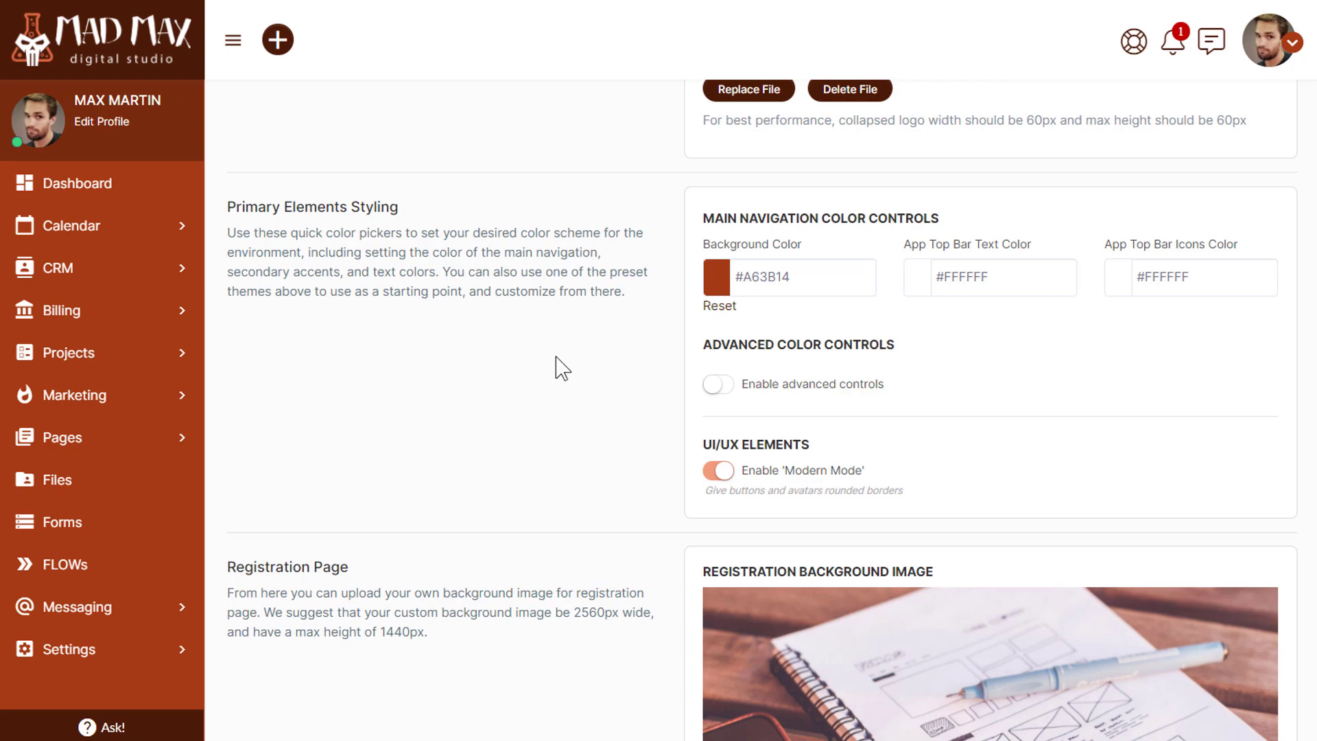
scroll(556, 368, down, 3)
scroll(556, 368, down, 2)
scroll(555, 368, down, 2)
scroll(558, 367, down, 2)
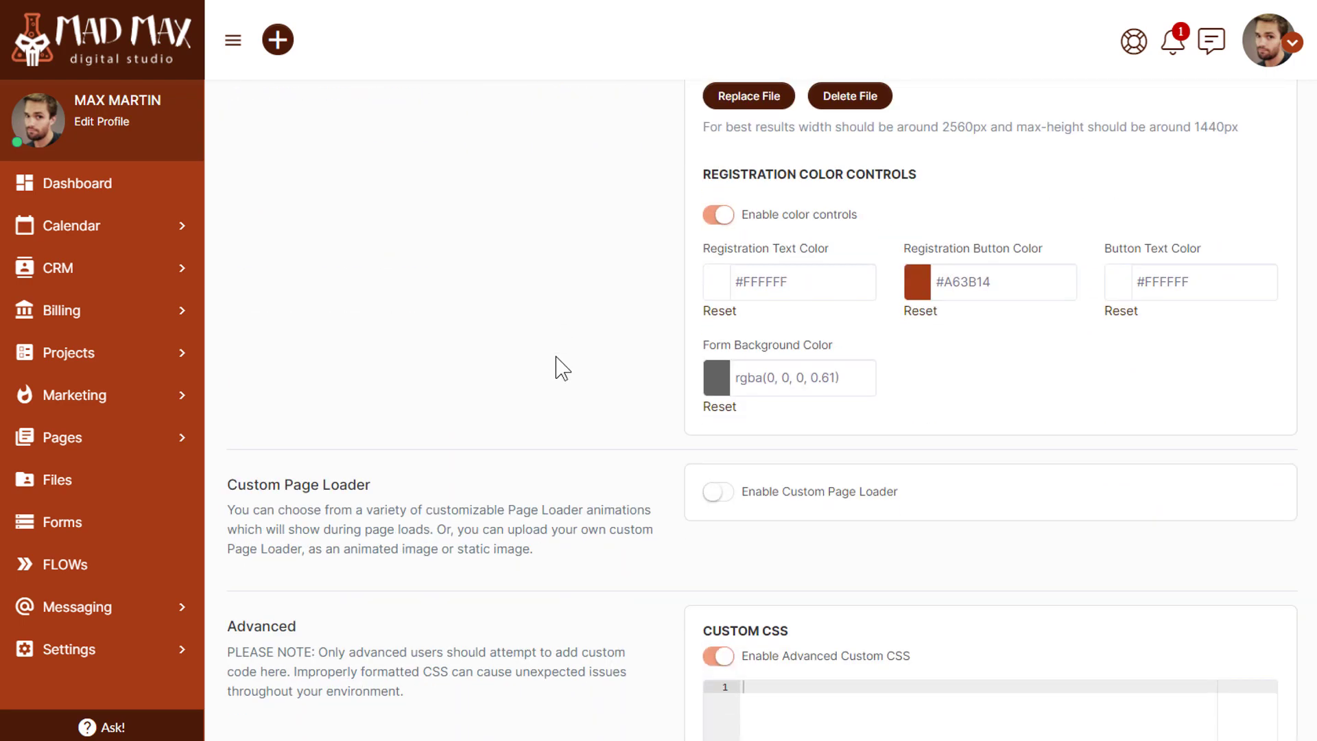
scroll(560, 367, down, 1)
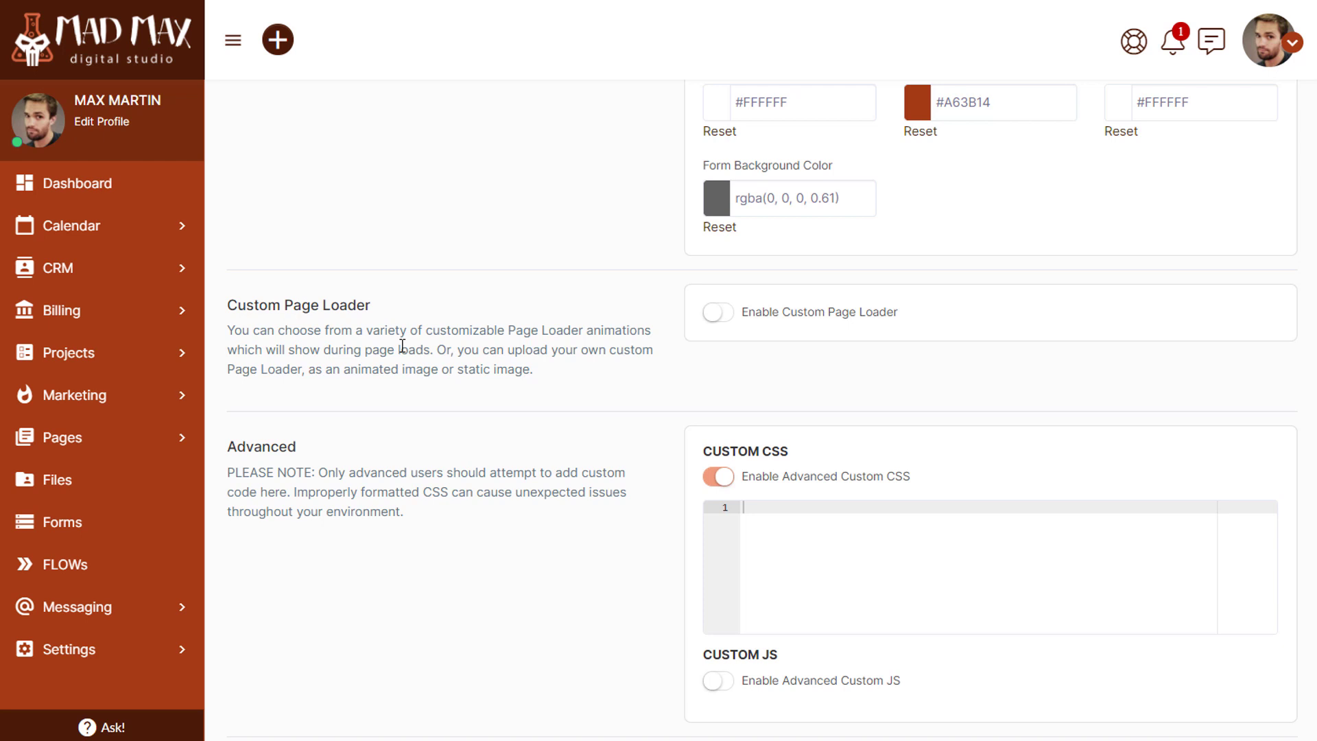
click(719, 319)
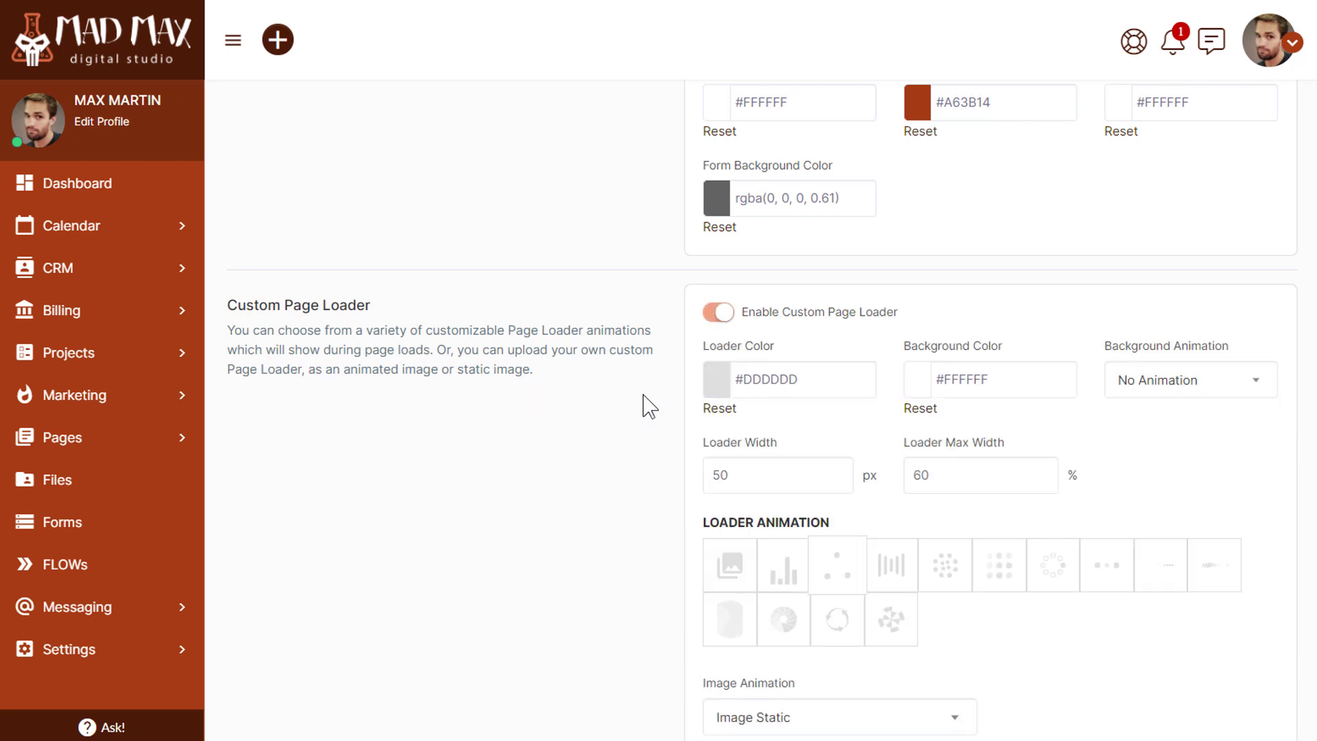
scroll(648, 405, down, 2)
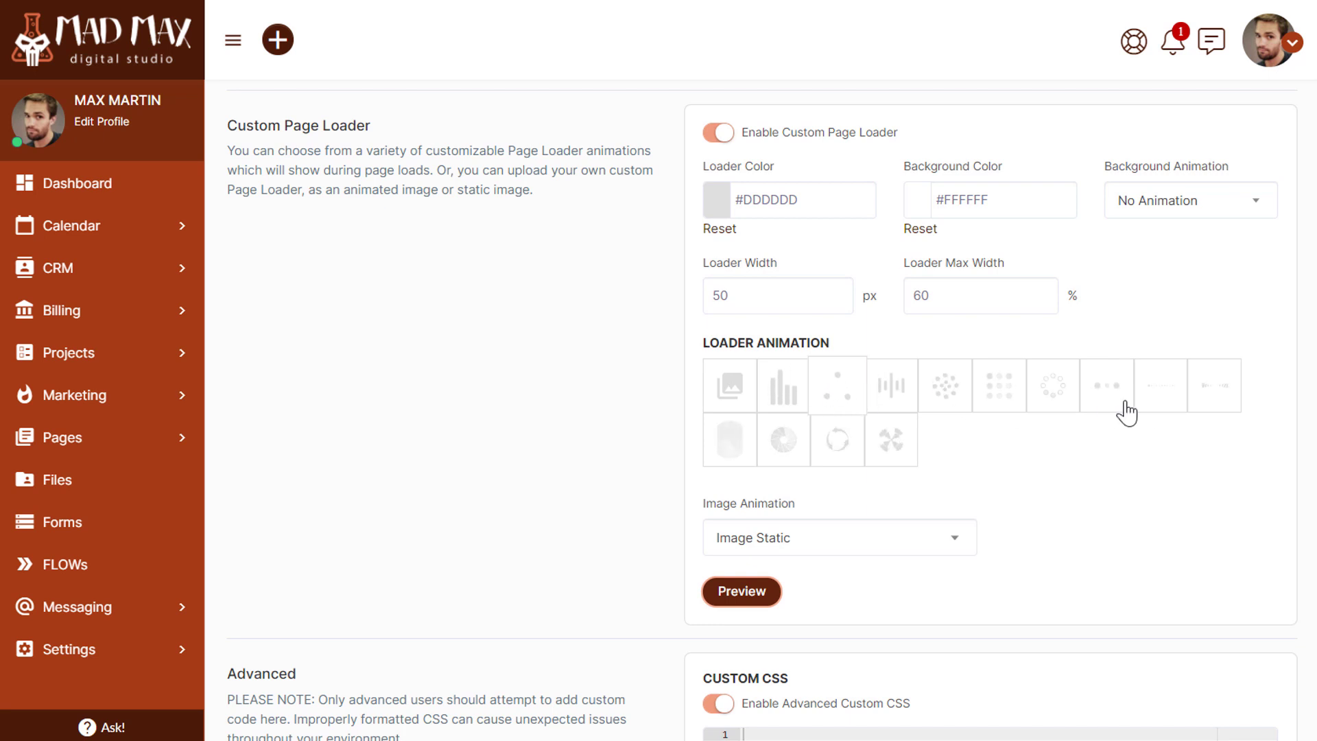
Step: Select the dotted-circle cluster tile under Loader Animation
click(958, 405)
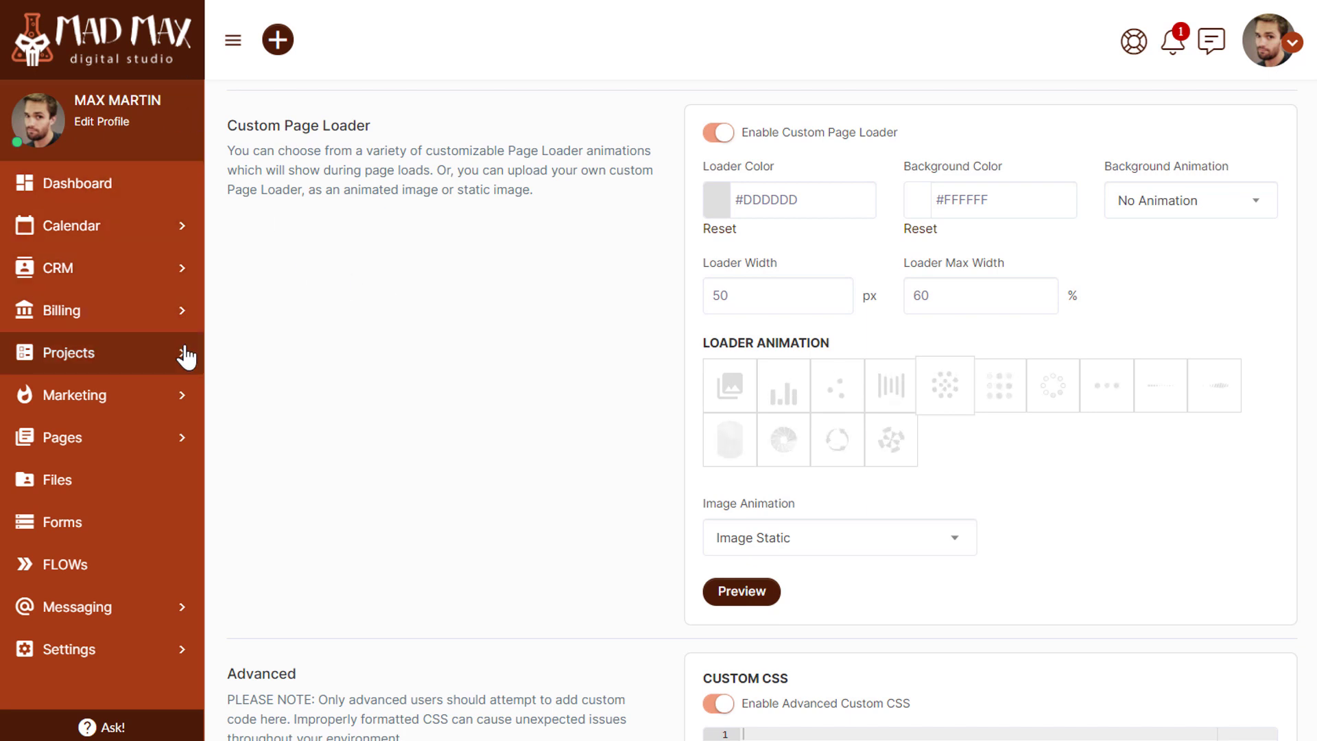
Step: Set the Loader Color to brand red #A63B14
click(809, 203)
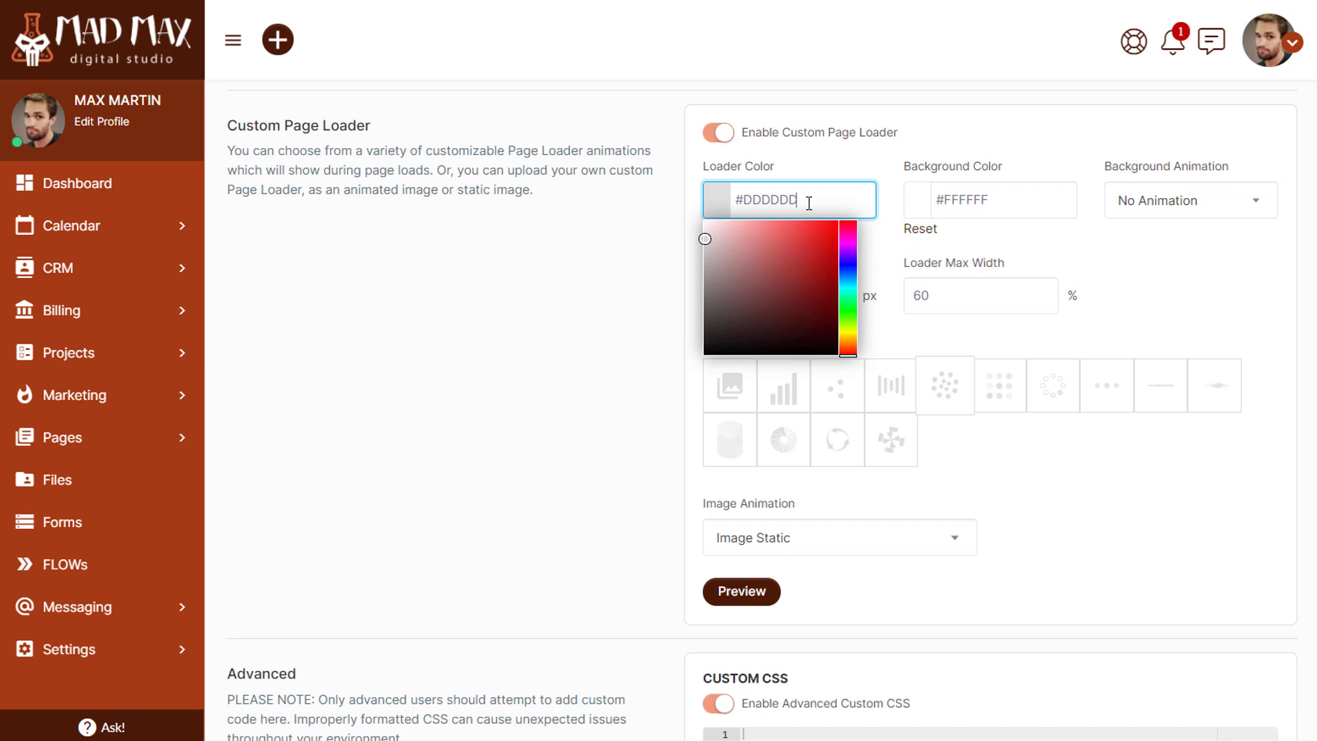
drag(816, 253, 819, 241)
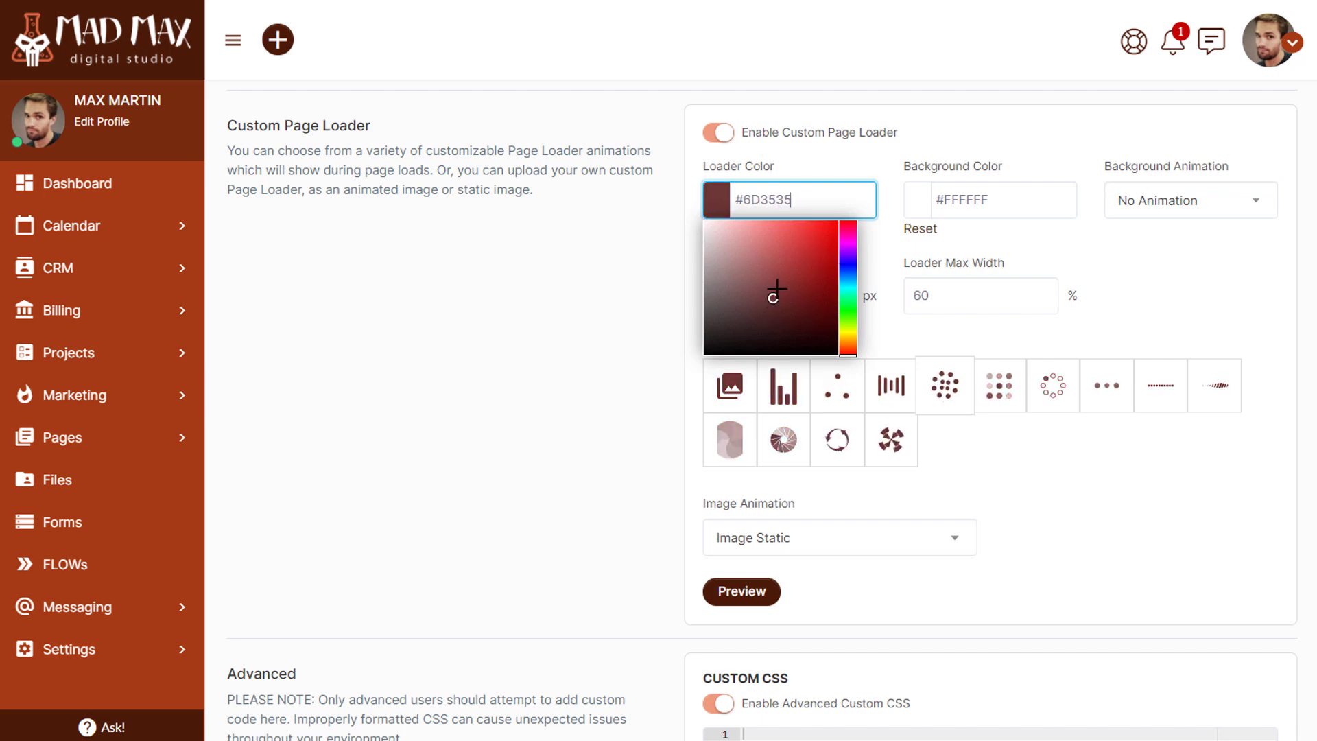
double_click(788, 198)
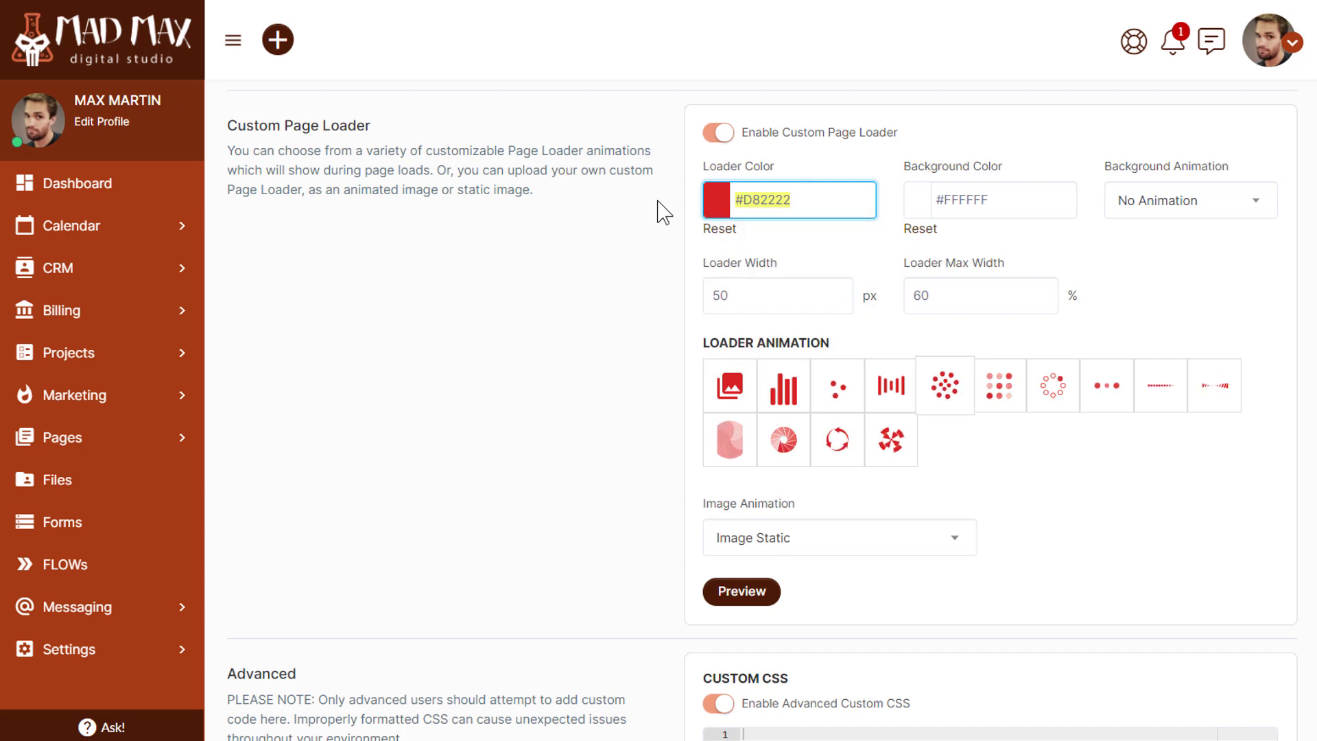
text(#A63B14)
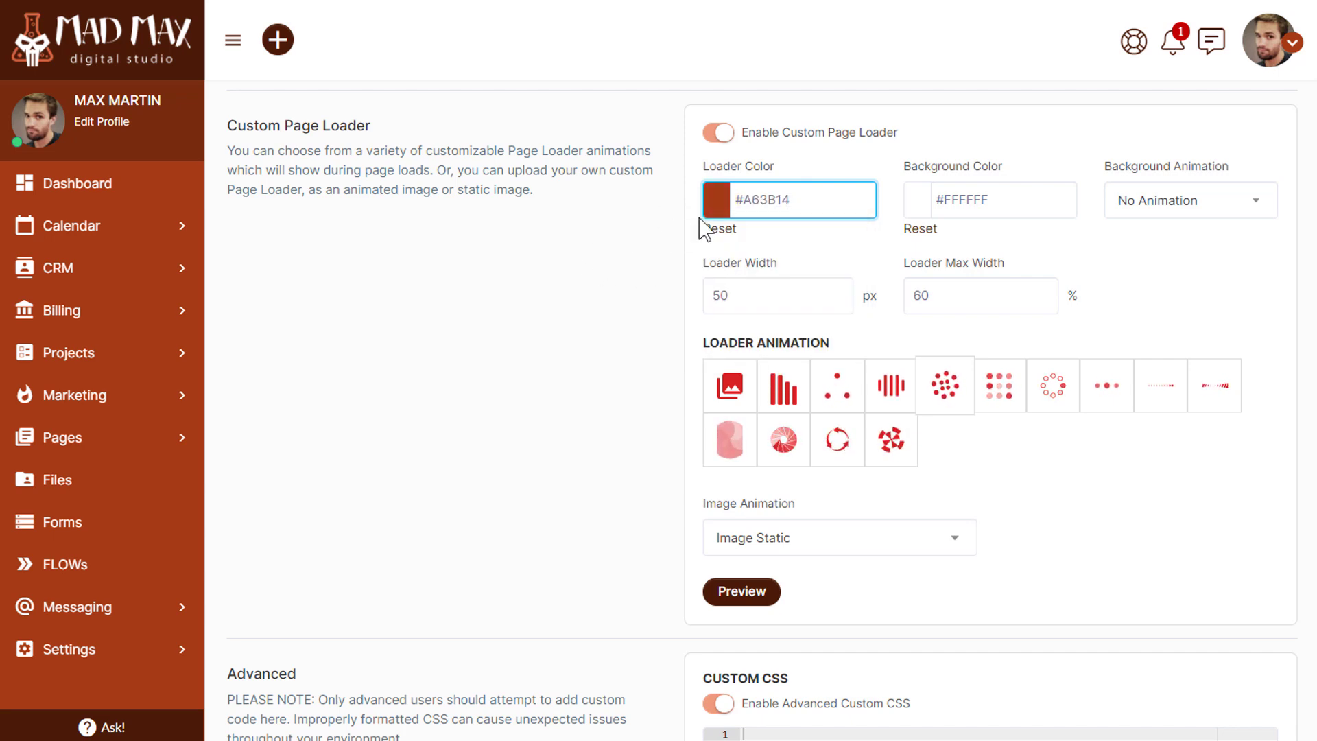
click(1042, 233)
Step: Make the loader Background Color semi-transparent white and preview the dotted loader
click(1016, 194)
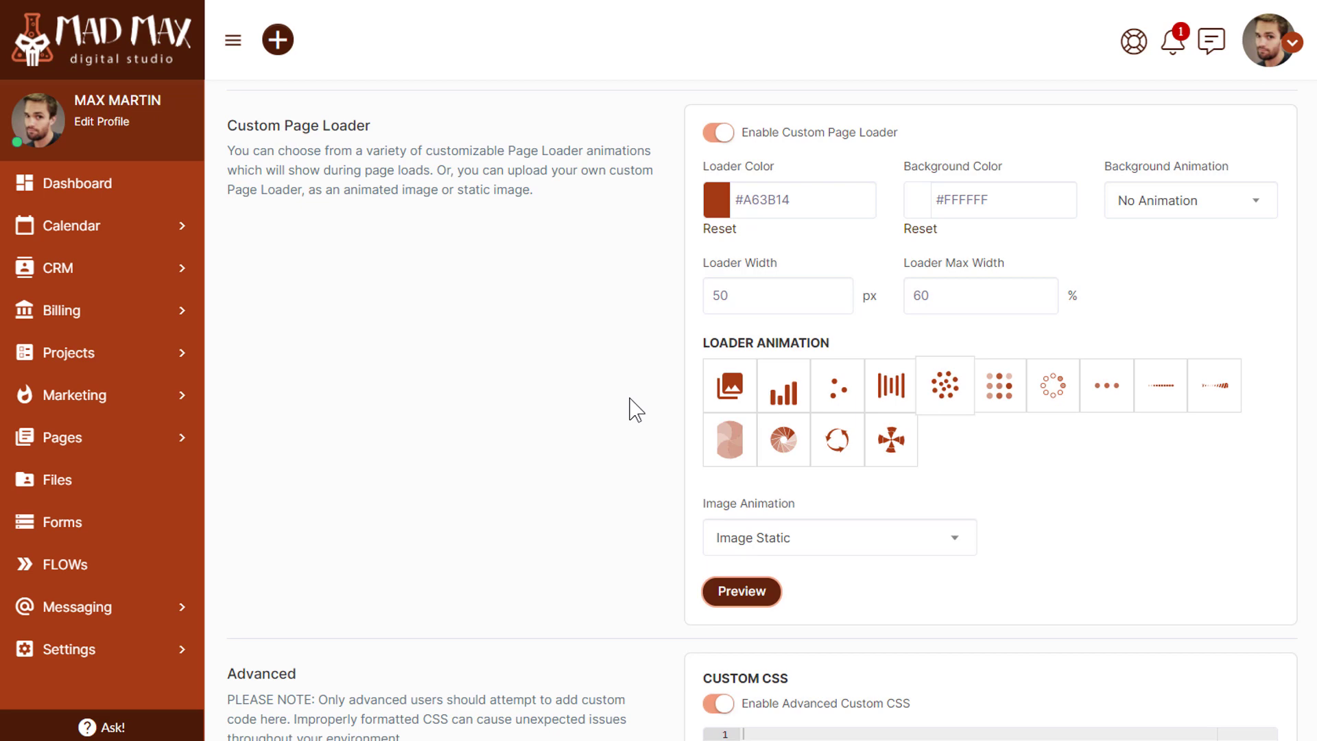
click(1011, 201)
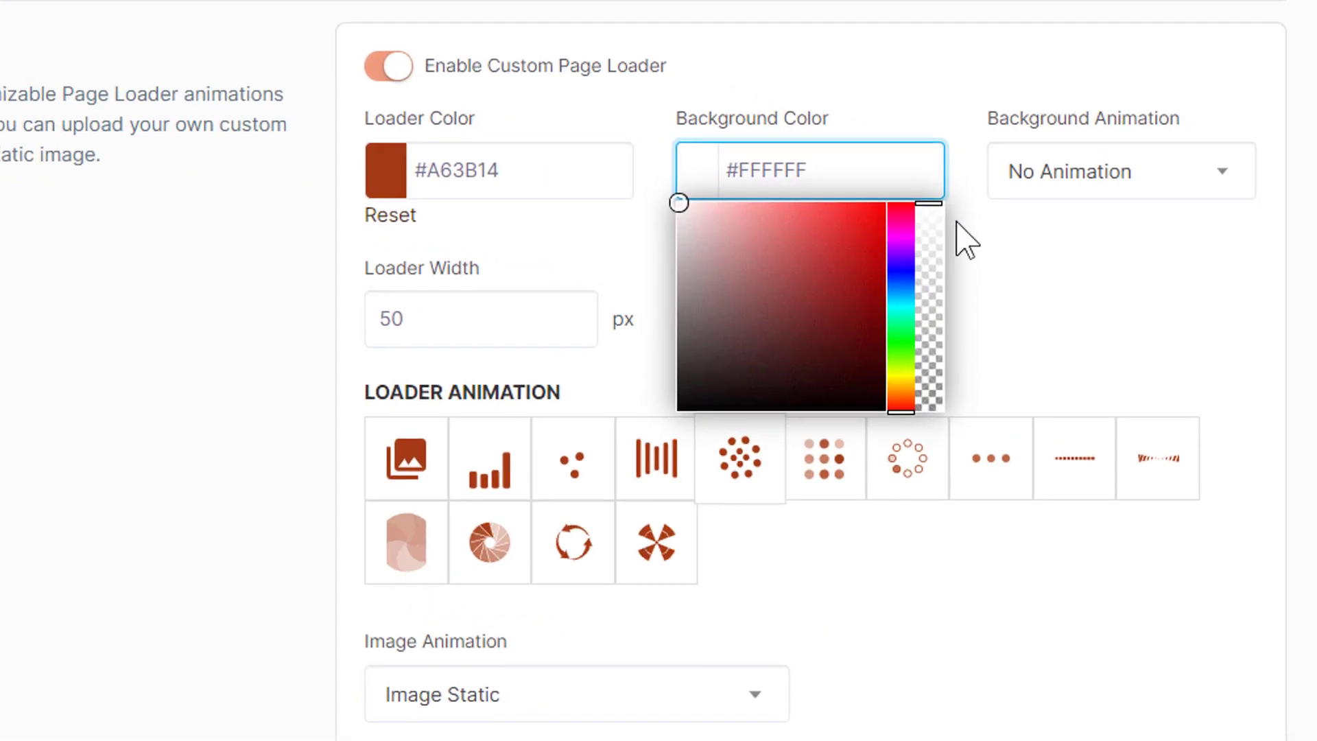
click(1065, 238)
mouse_move(925, 229)
mouse_down()
mouse_move(920, 346)
mouse_move(923, 294)
mouse_up()
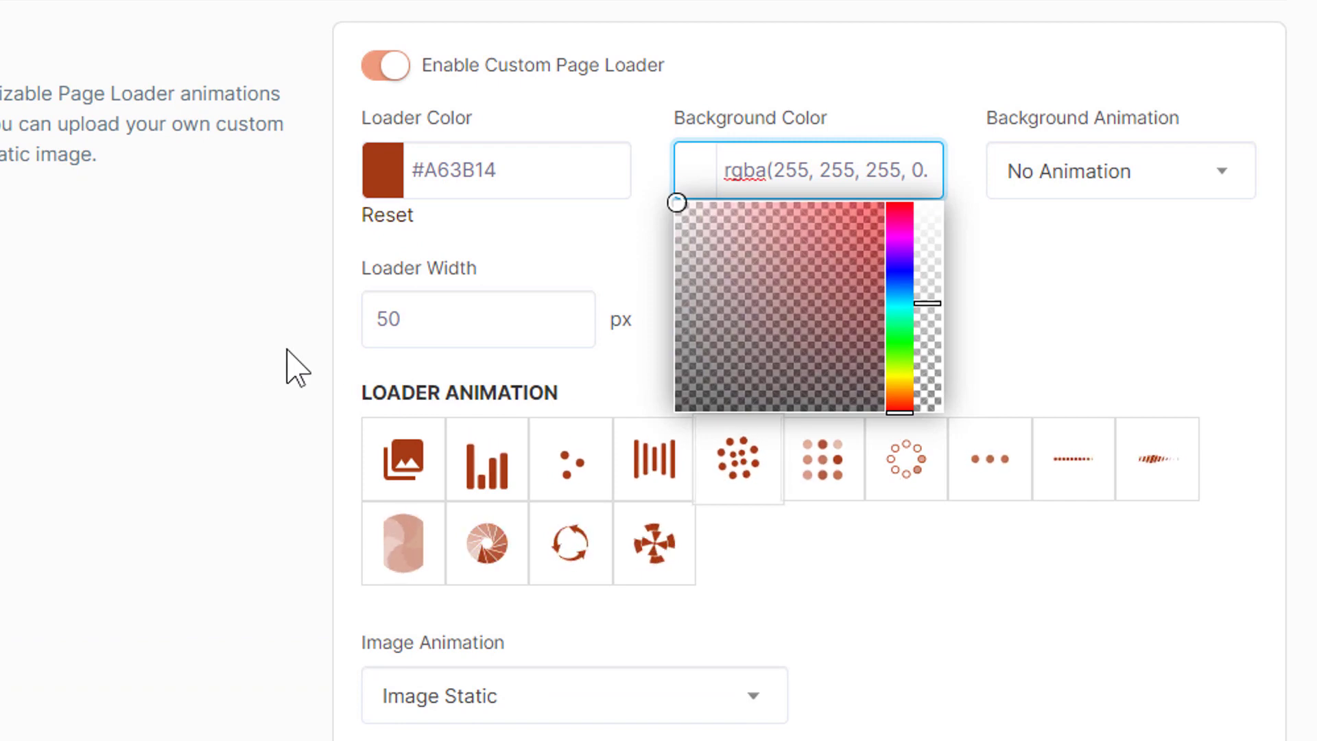
click(273, 365)
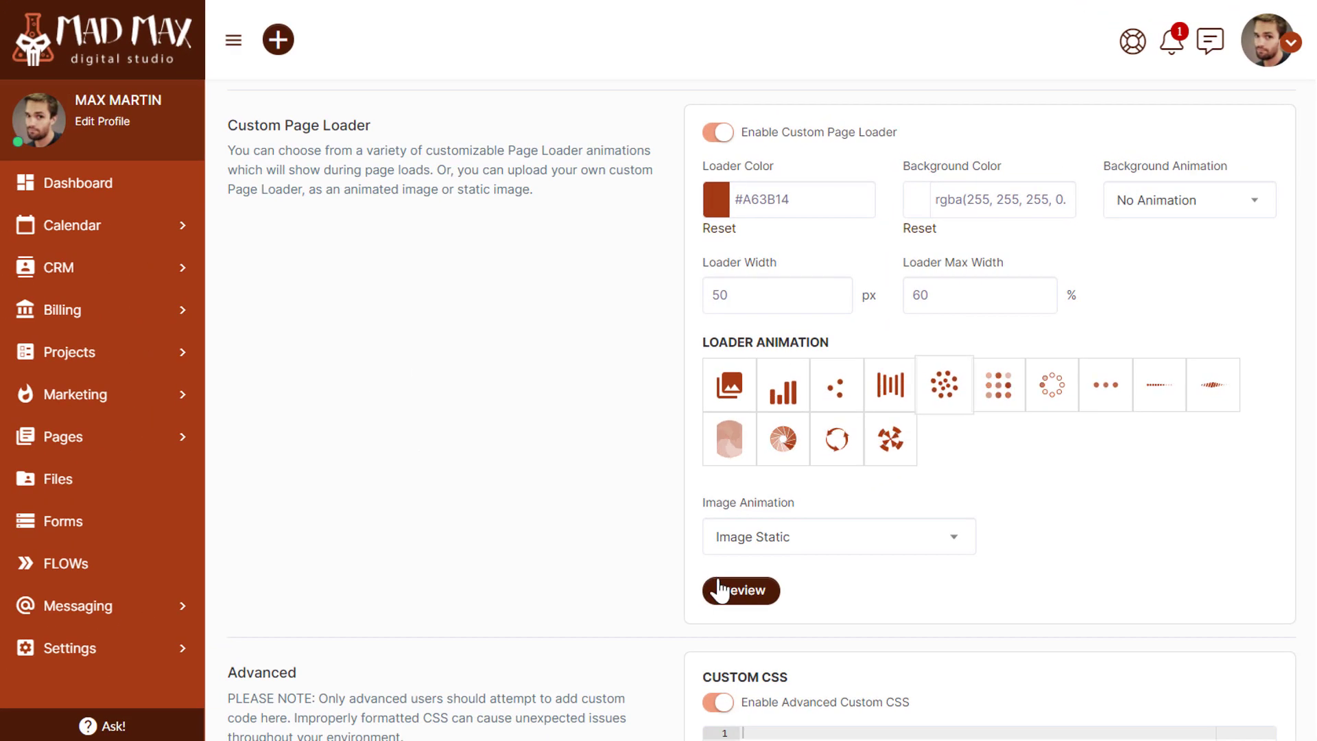
click(721, 589)
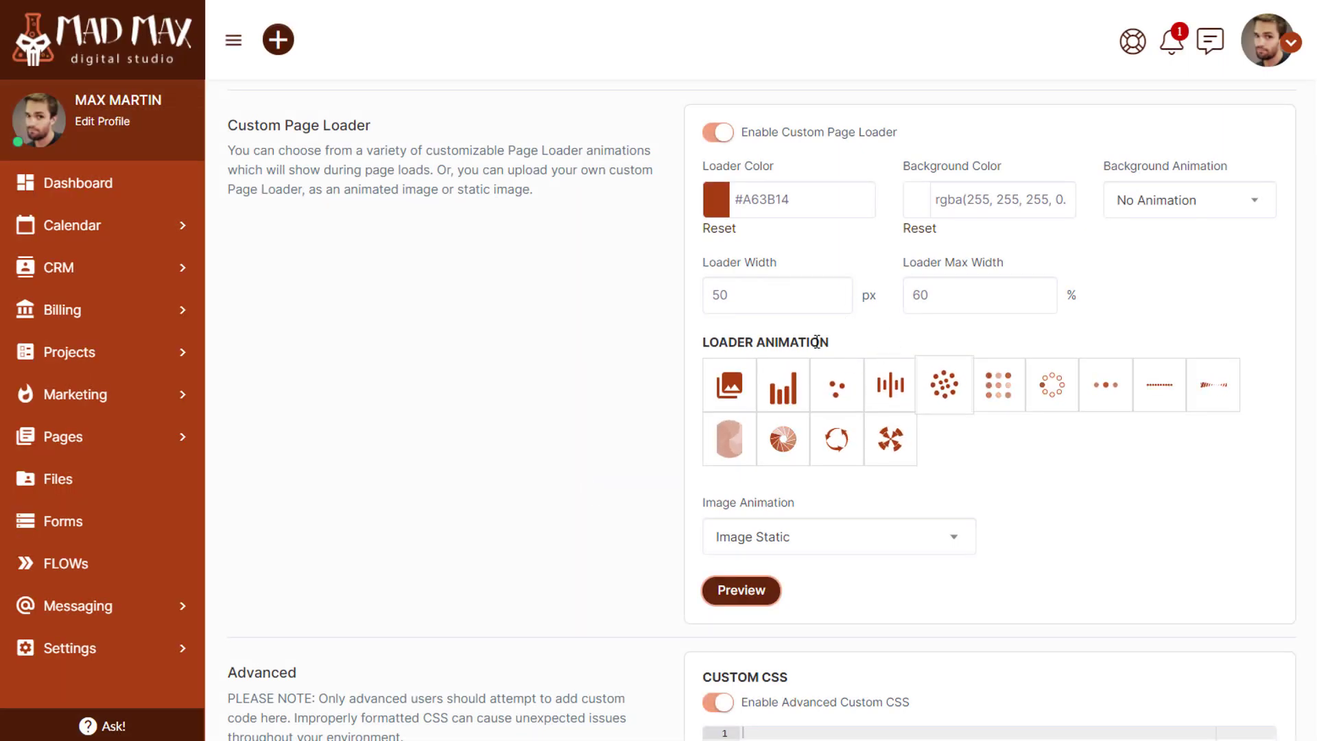
Step: Preview the bar-chart loader at 200 px width, then the circular-arrows animation
click(782, 390)
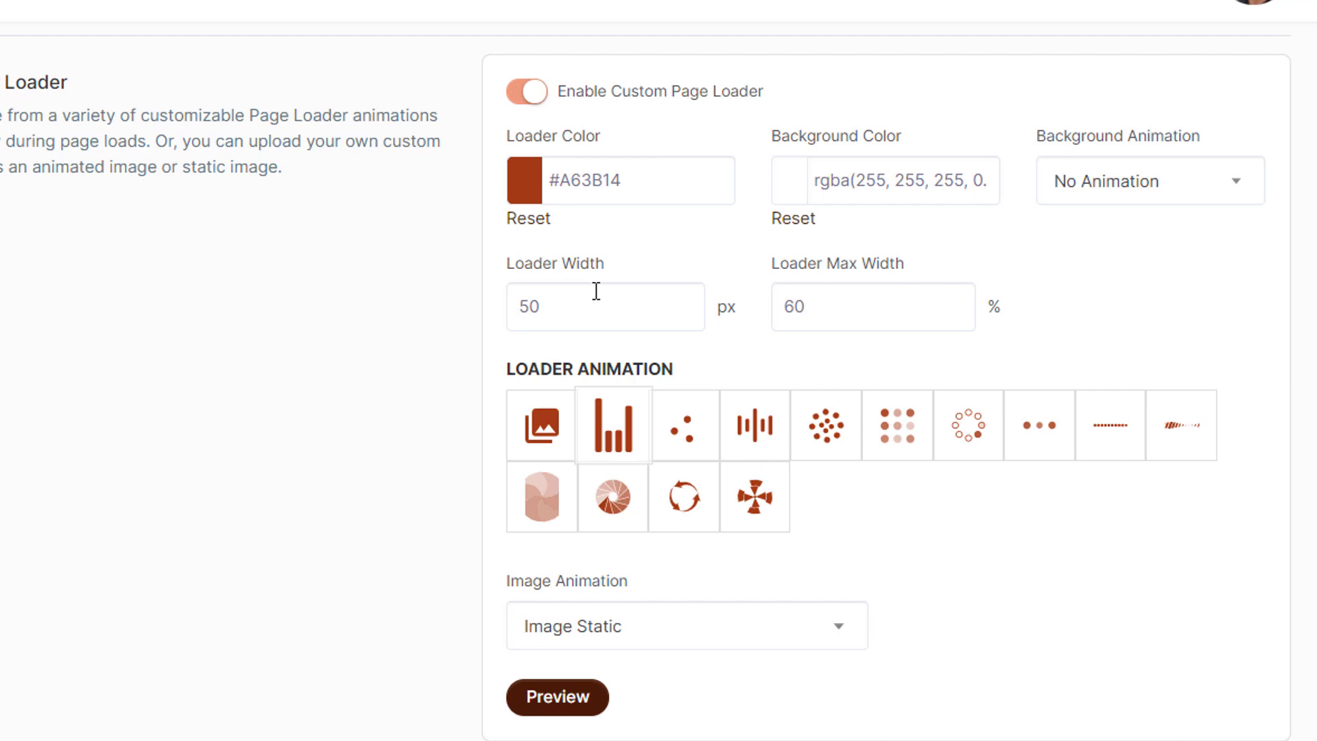
double_click(527, 306)
text(20)
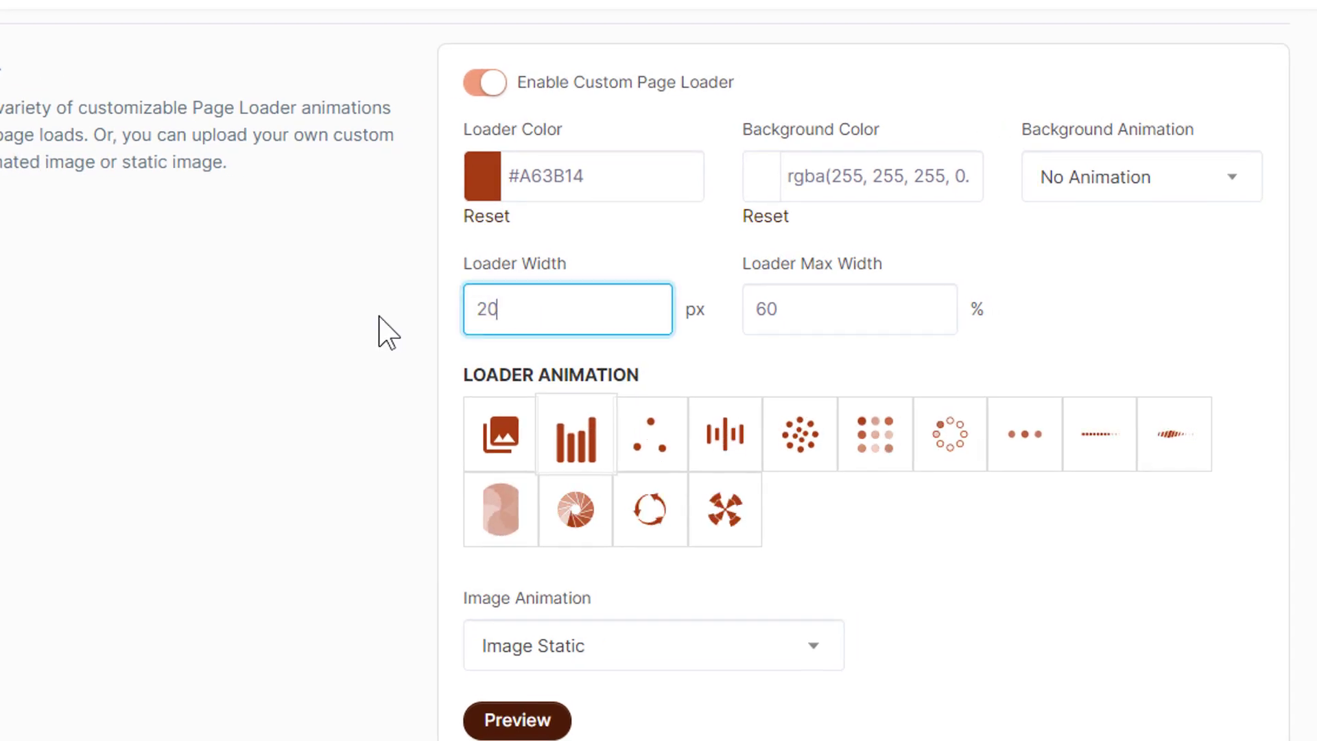
text(0)
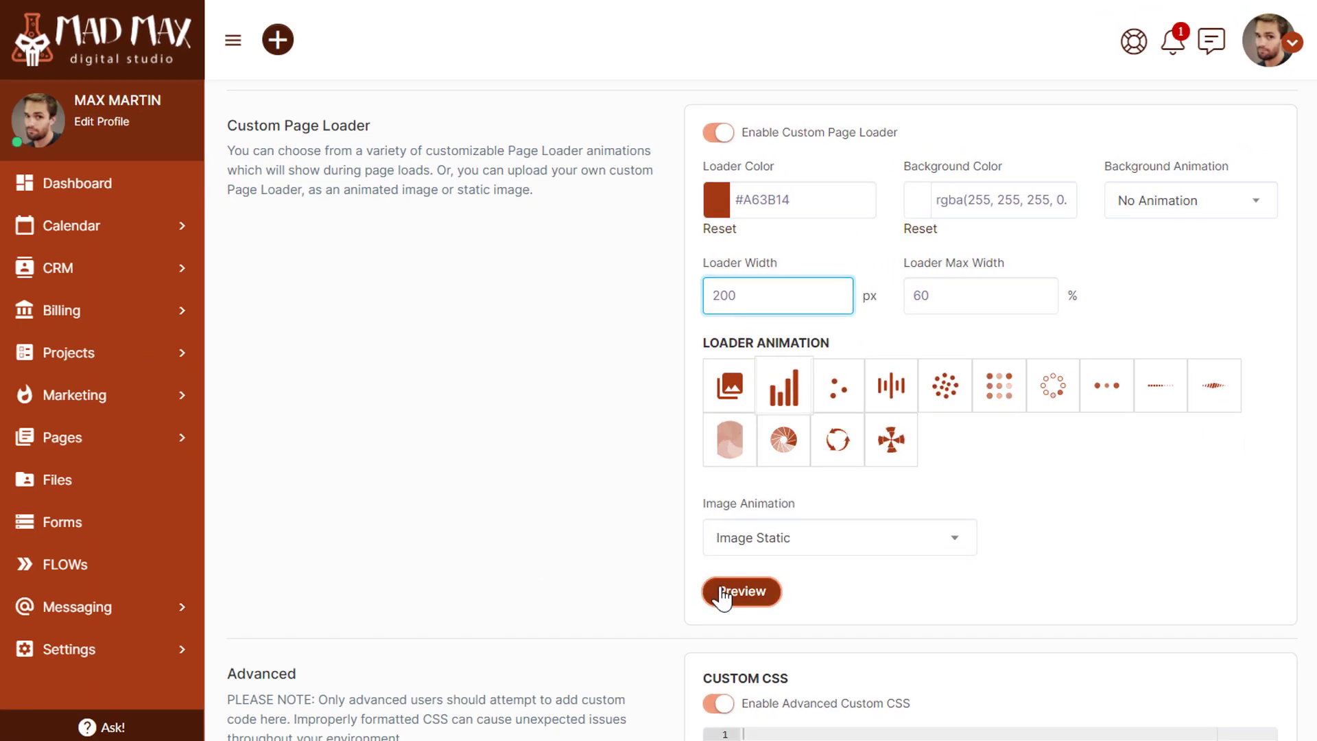
click(724, 594)
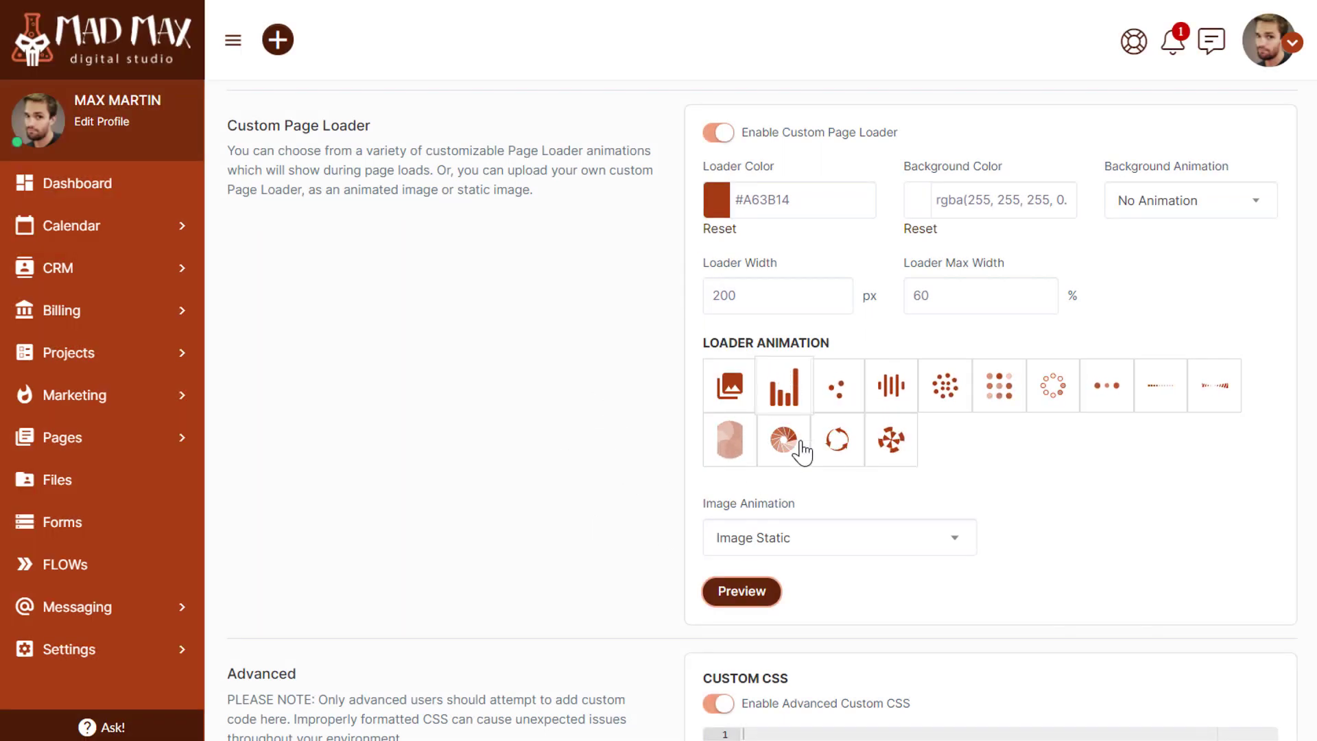
click(842, 443)
click(740, 595)
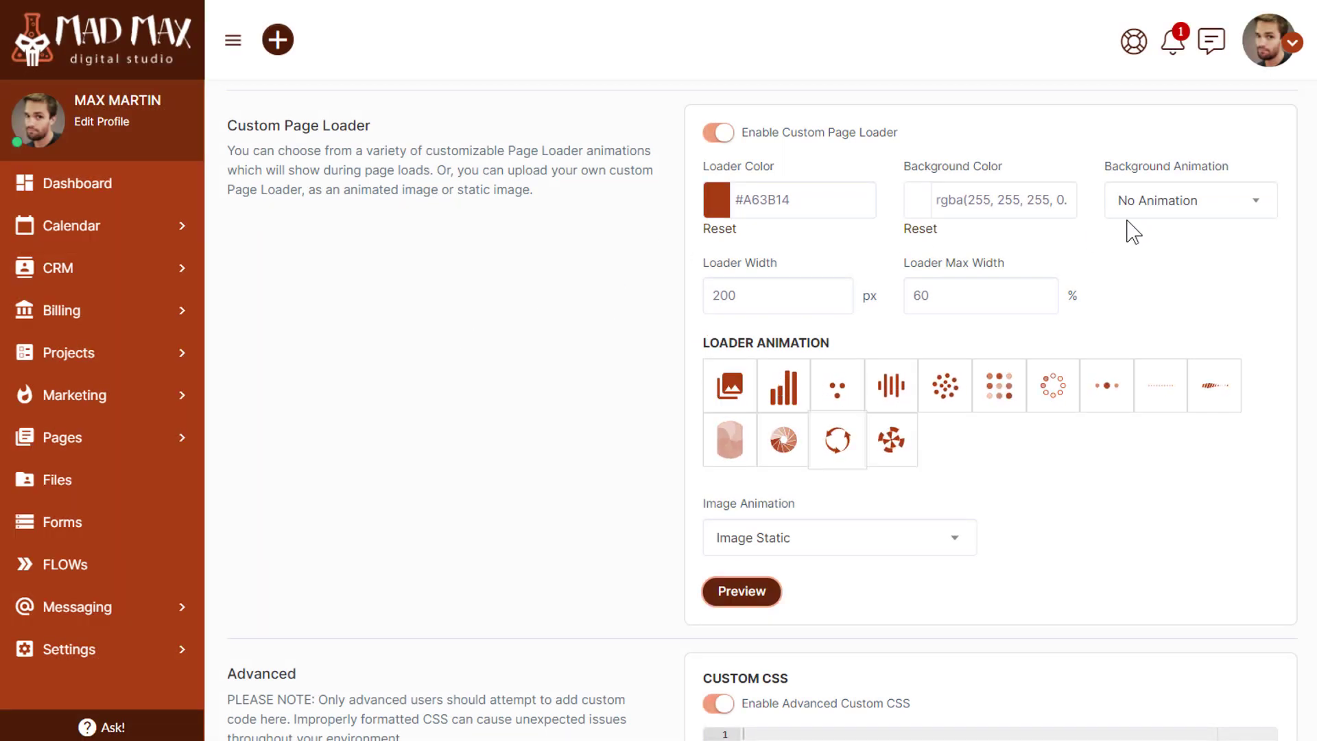
Step: Set Background Animation to Slide Up and preview it
click(1183, 204)
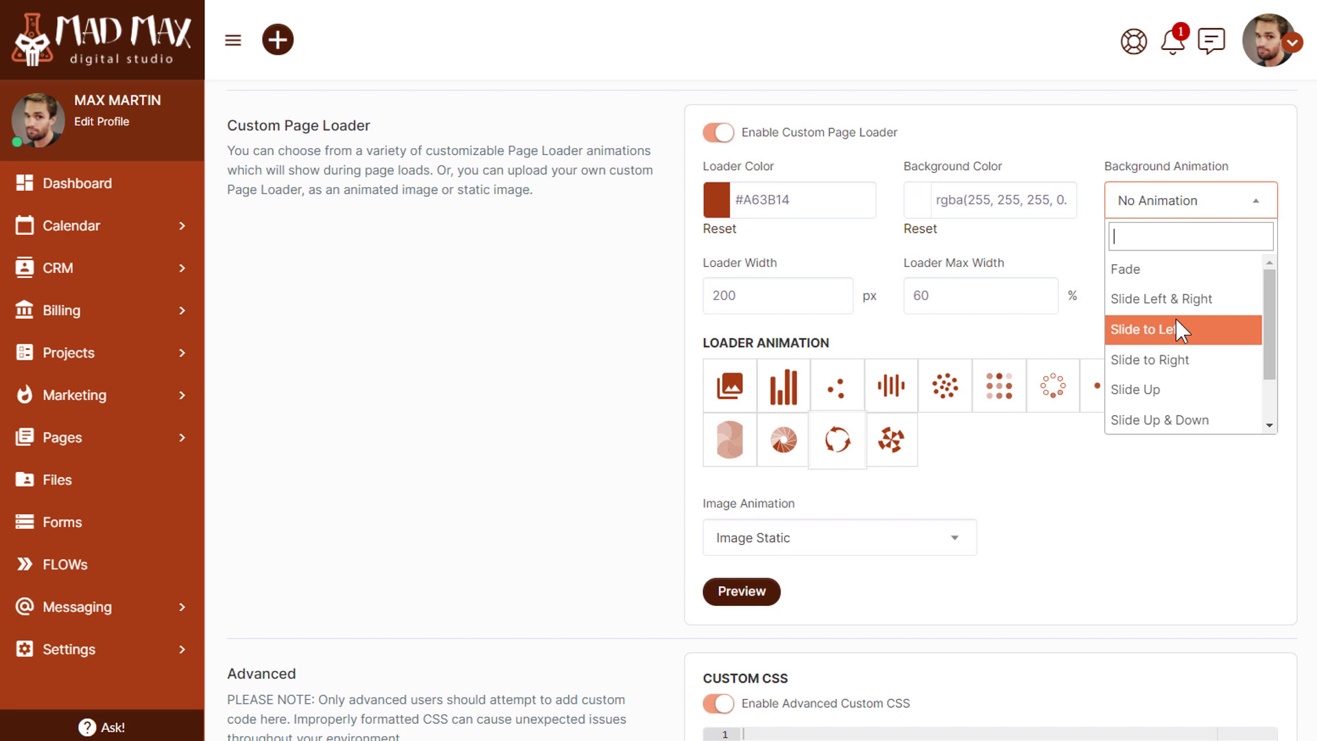
click(1173, 392)
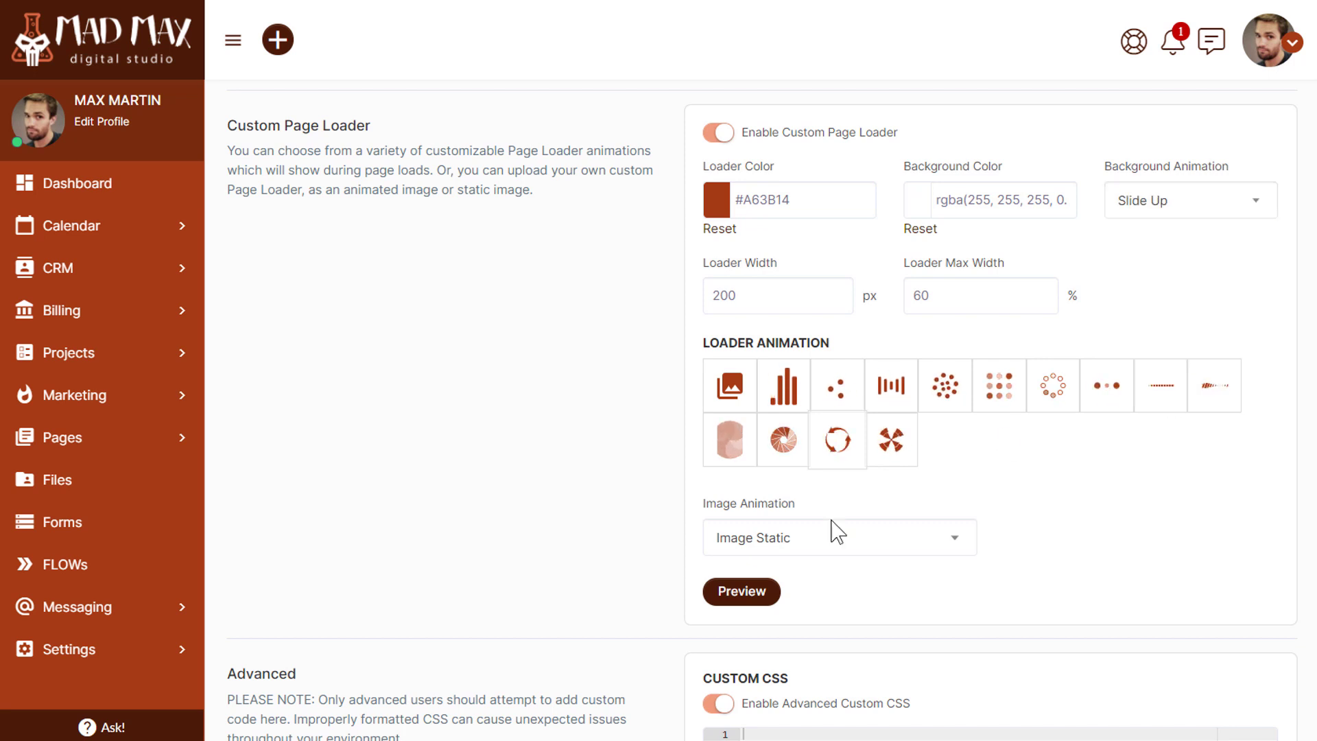
click(743, 593)
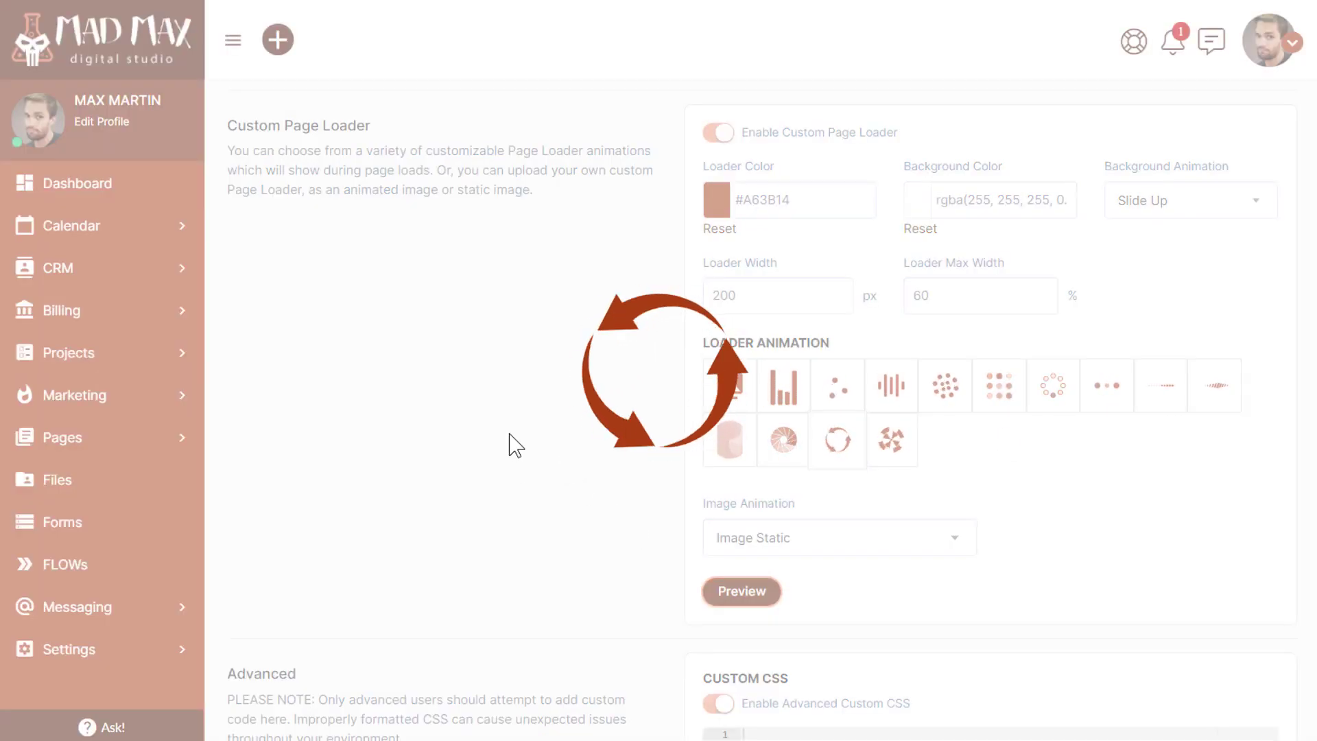
Step: Switch Background Animation to Shrink & Fade and preview it
click(1191, 201)
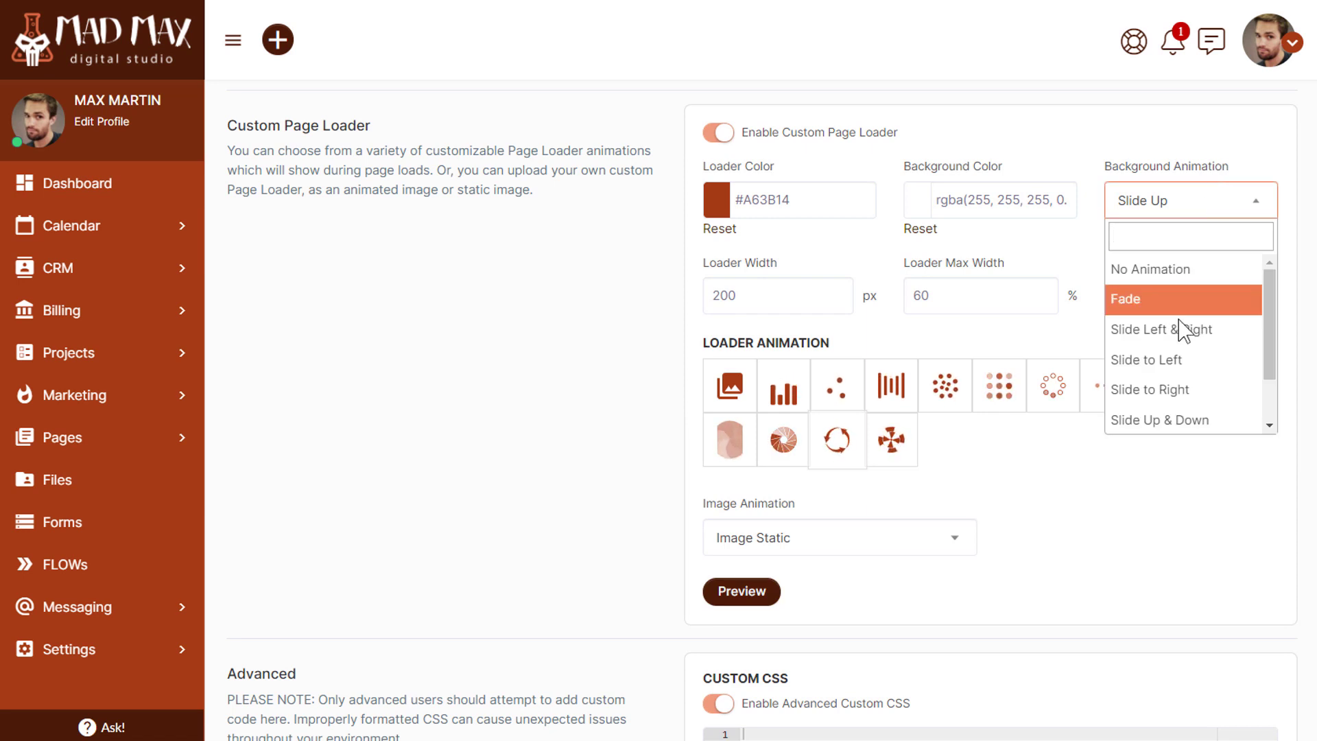
scroll(1184, 386, down, 1)
click(1189, 397)
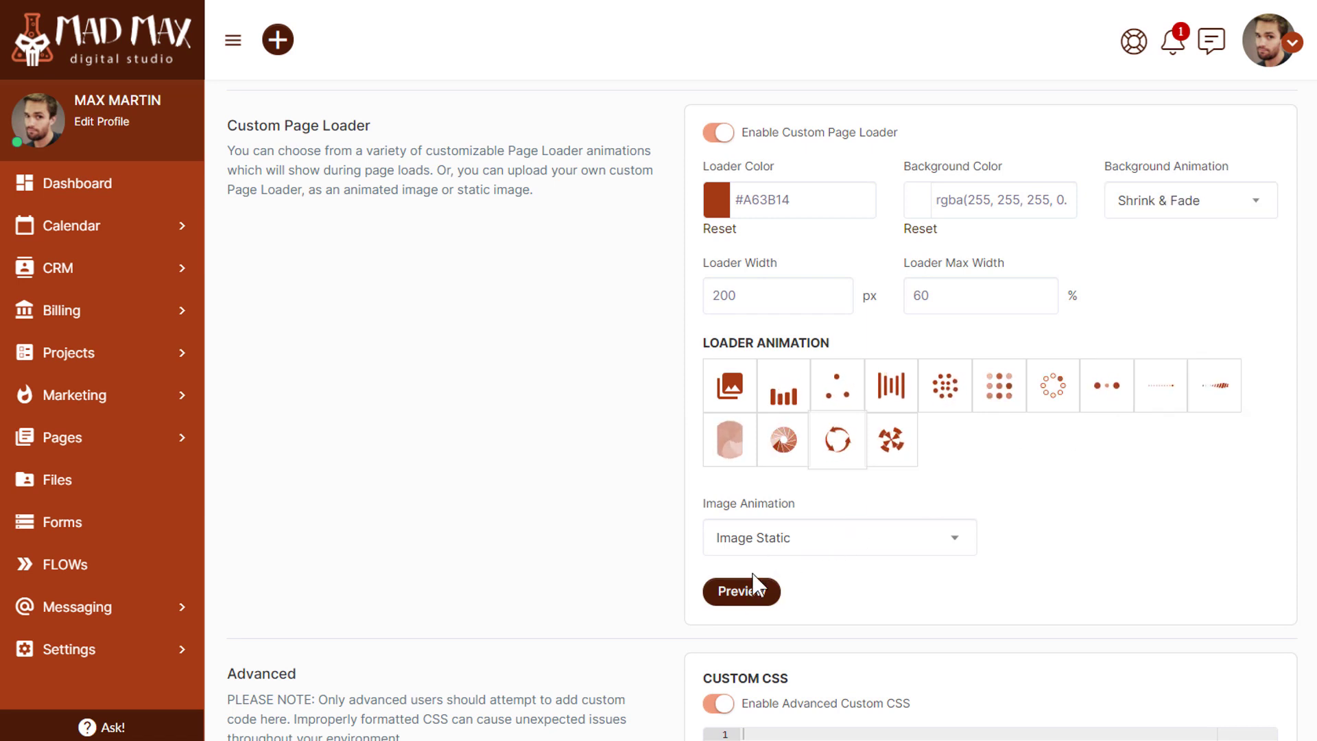
click(742, 596)
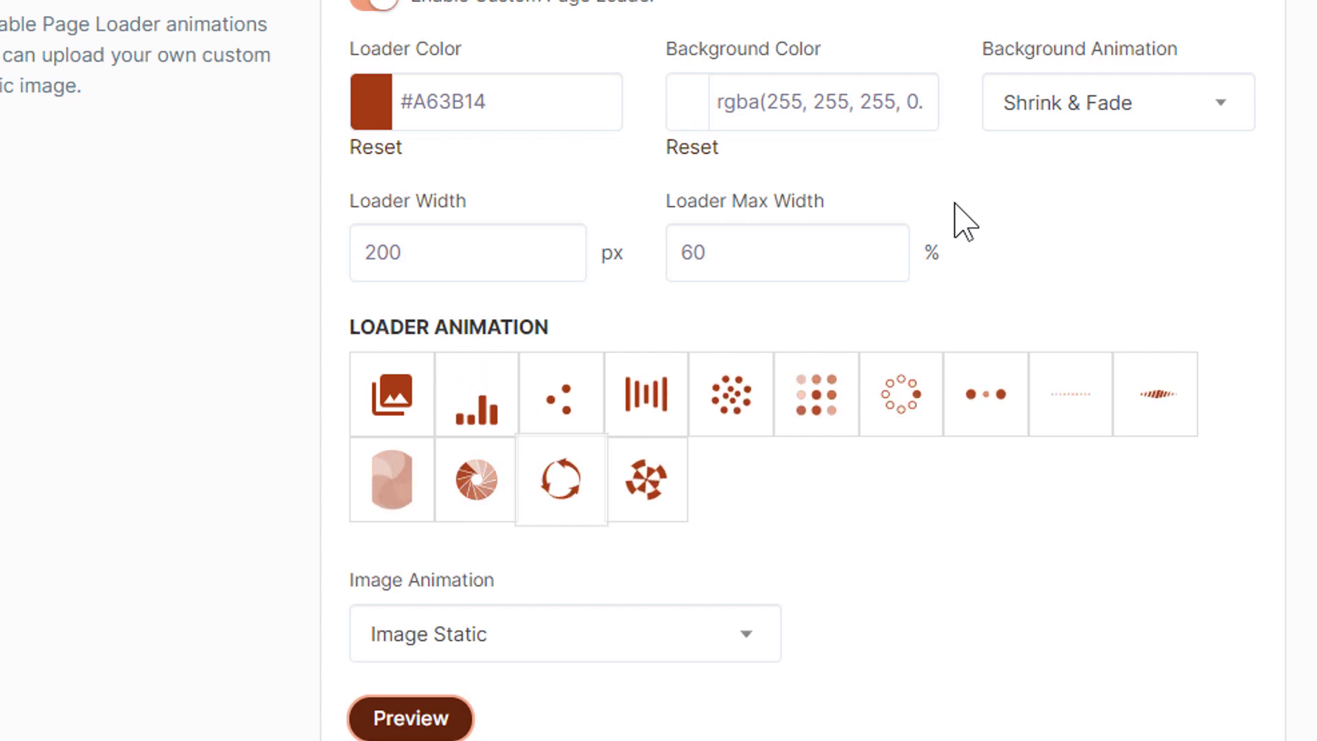
click(814, 98)
Step: Paste brand red #A63B14 as the background colour and make the loader white
key(ctrl+a)
text(#A63B14)
click(513, 103)
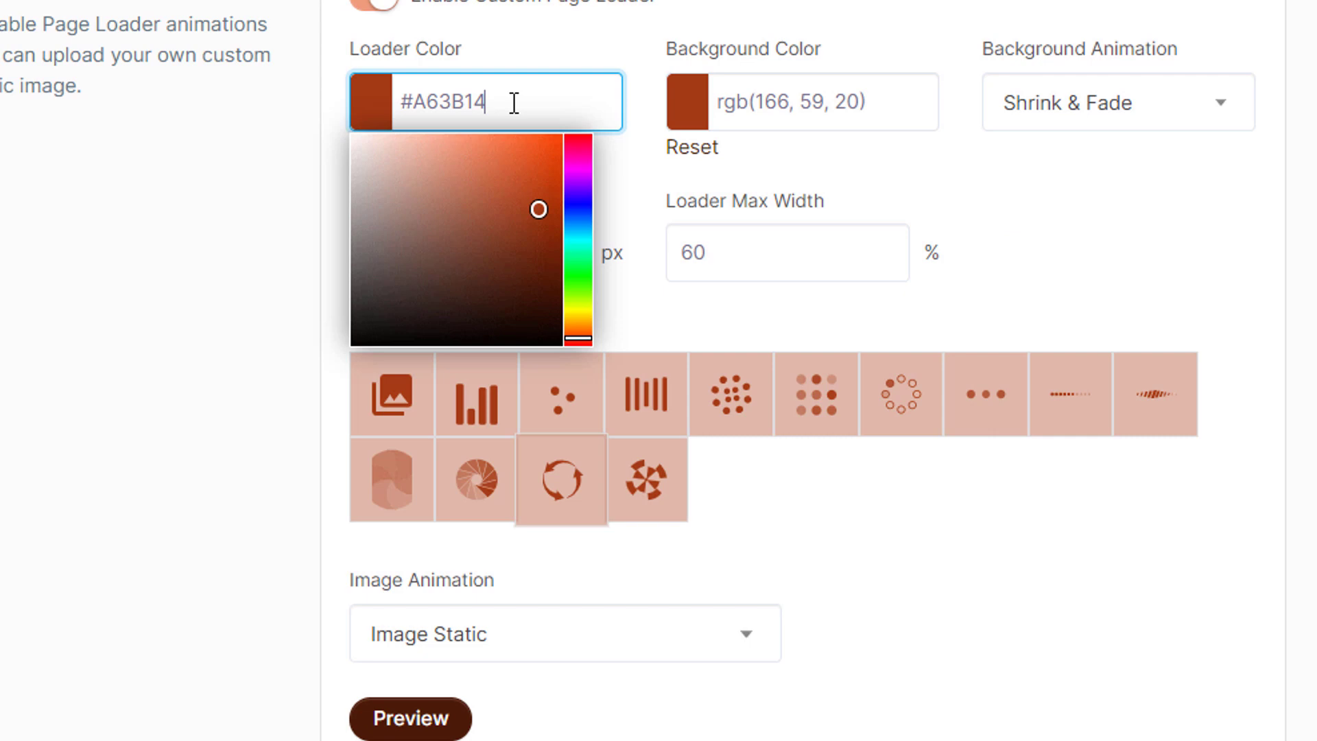
drag(463, 215, 244, 133)
click(228, 159)
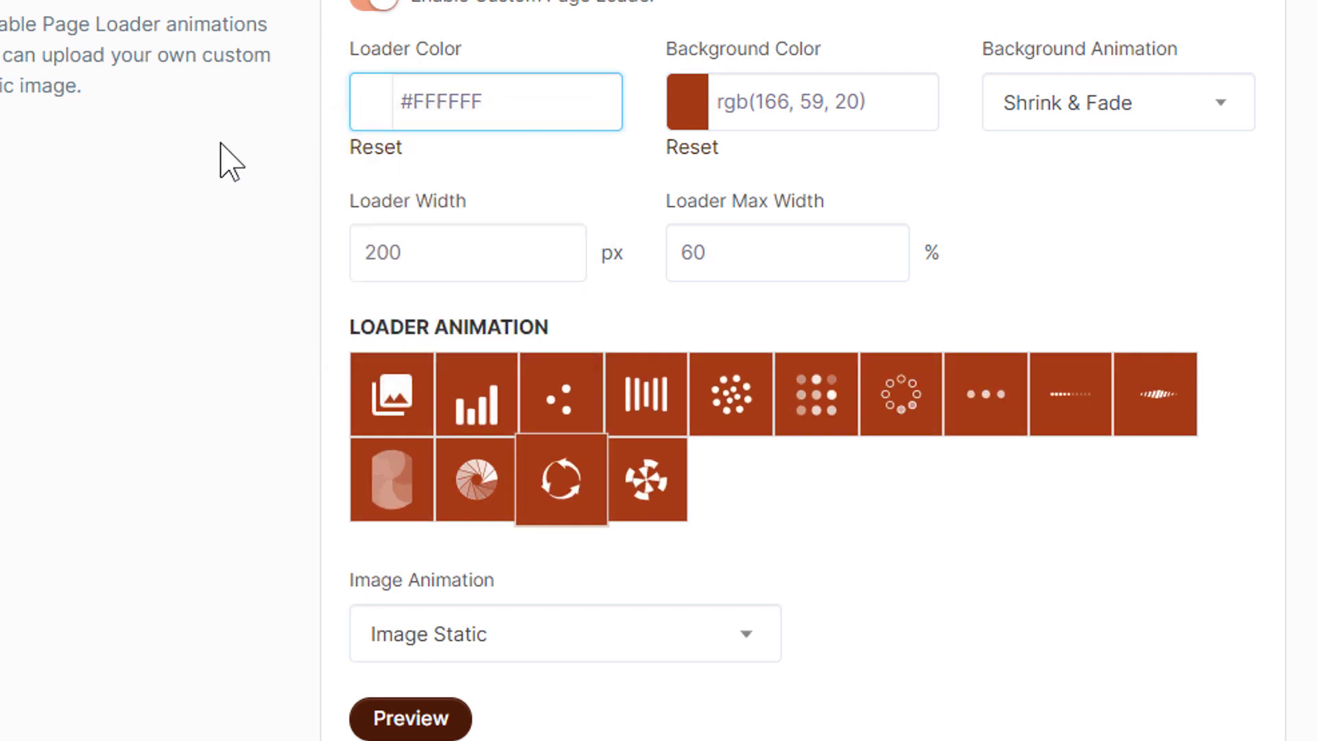
Step: Lower the red background alpha to 0.55, preview, and set Background Animation to Fade
click(927, 94)
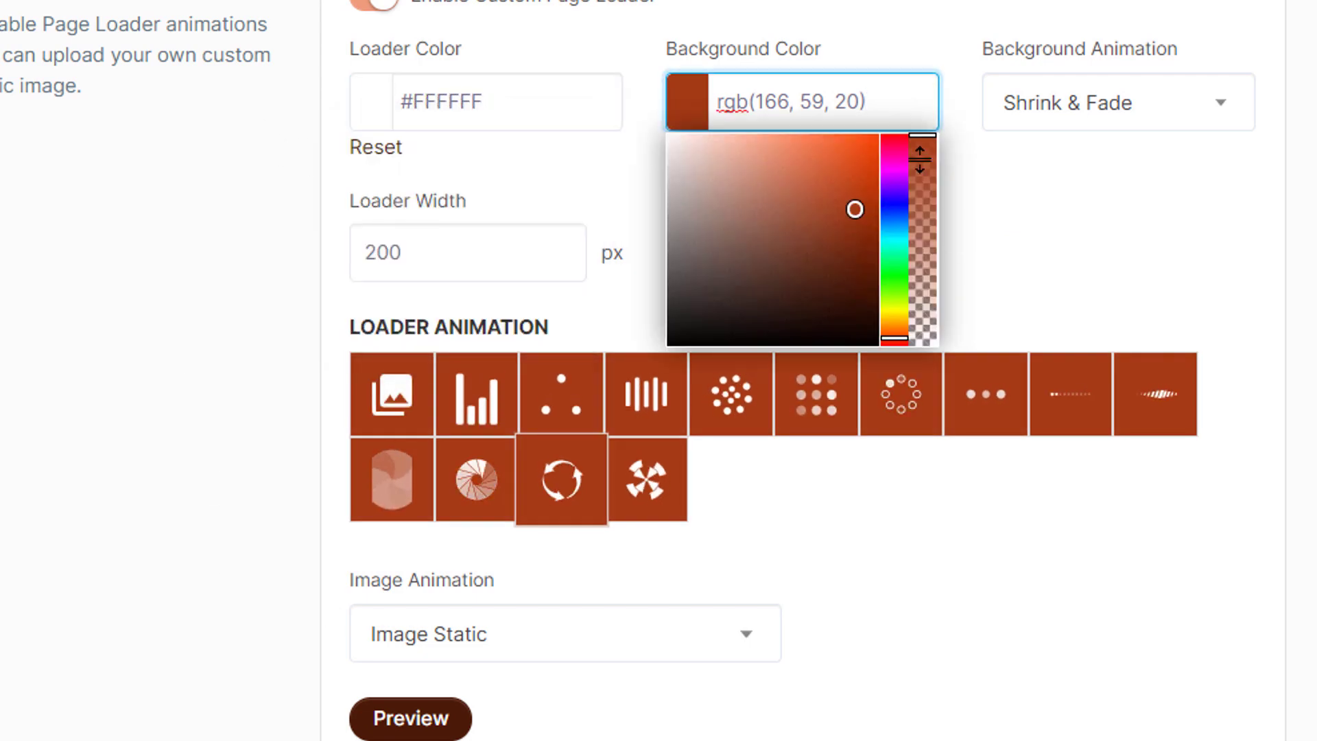
drag(920, 157, 922, 230)
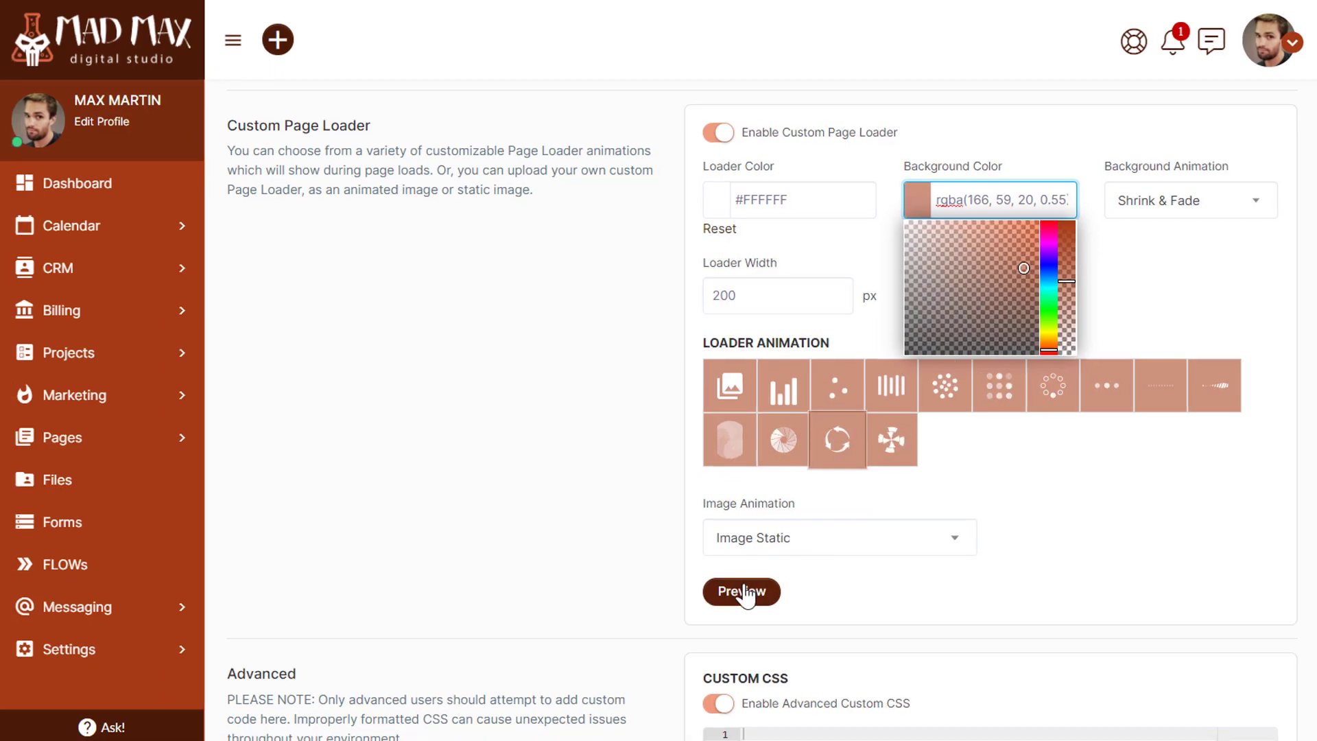
click(743, 593)
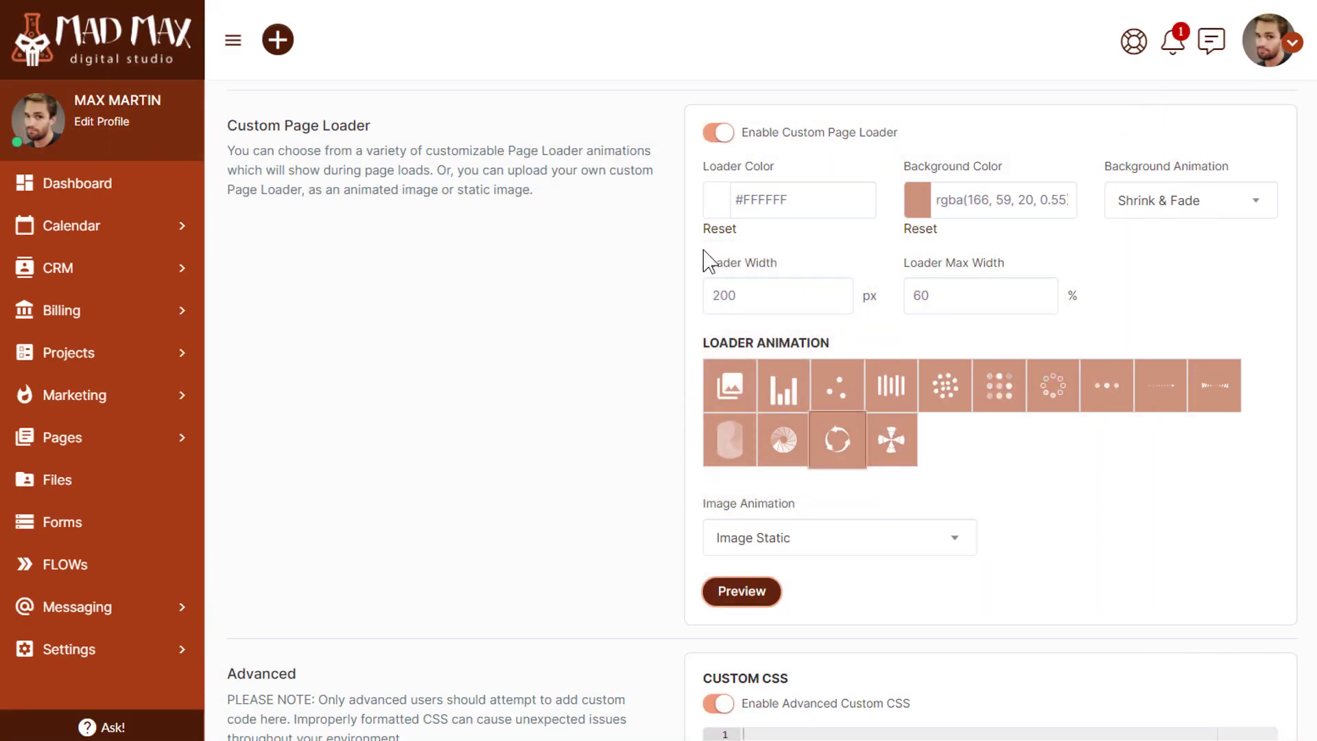
click(1226, 206)
click(1187, 304)
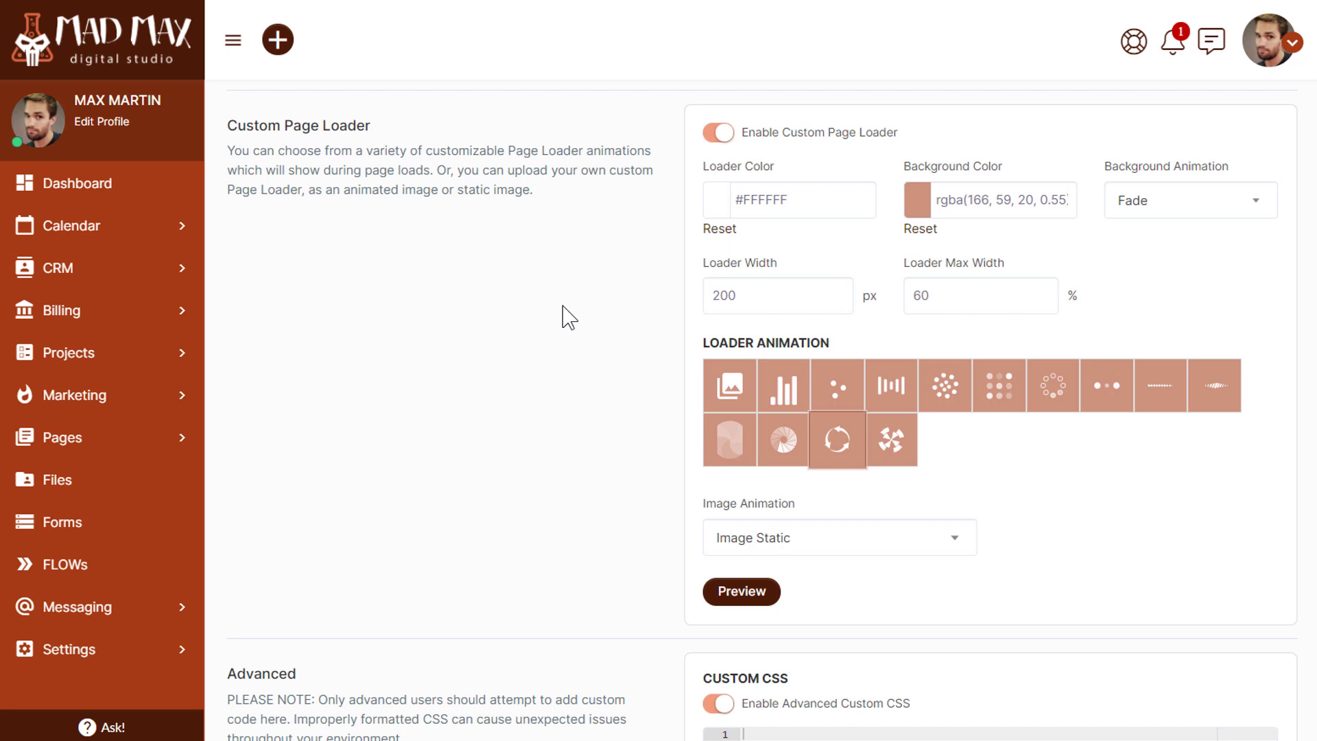
Step: Select the custom image tile under Loader Animation
click(732, 396)
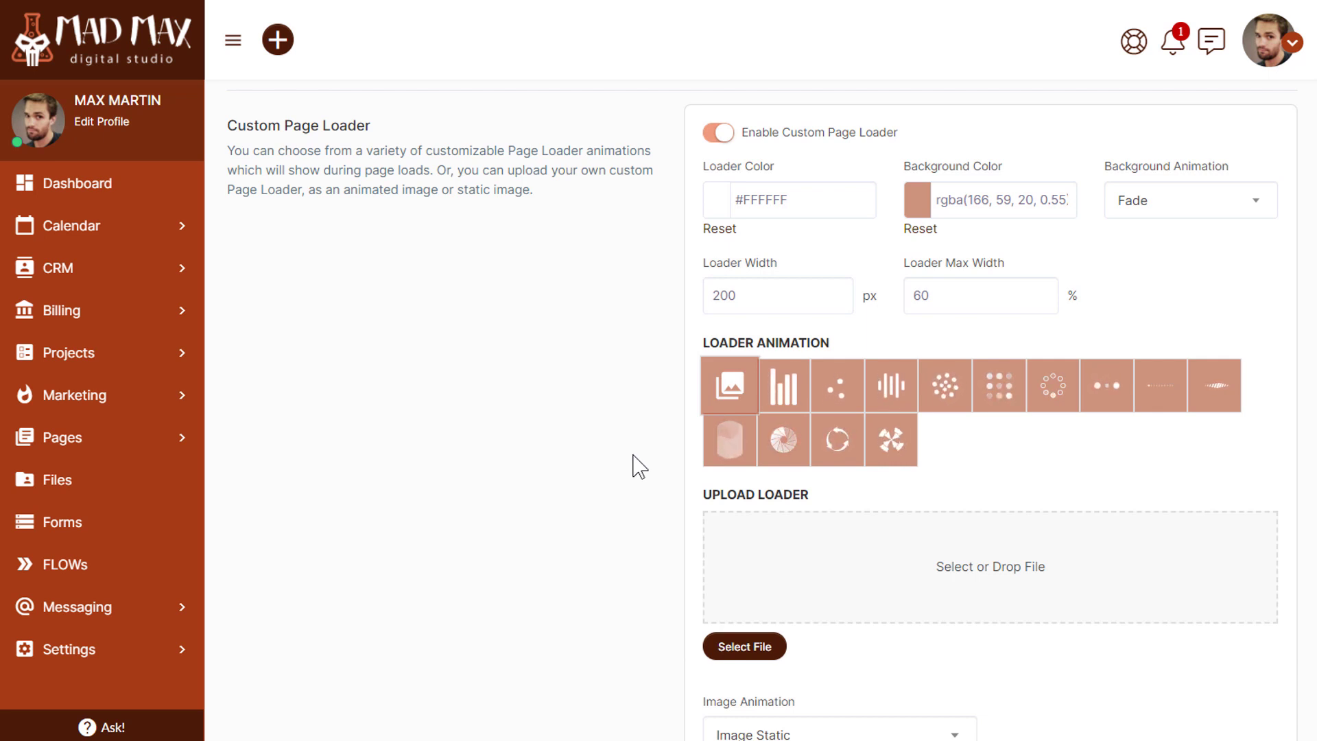
scroll(639, 465, down, 2)
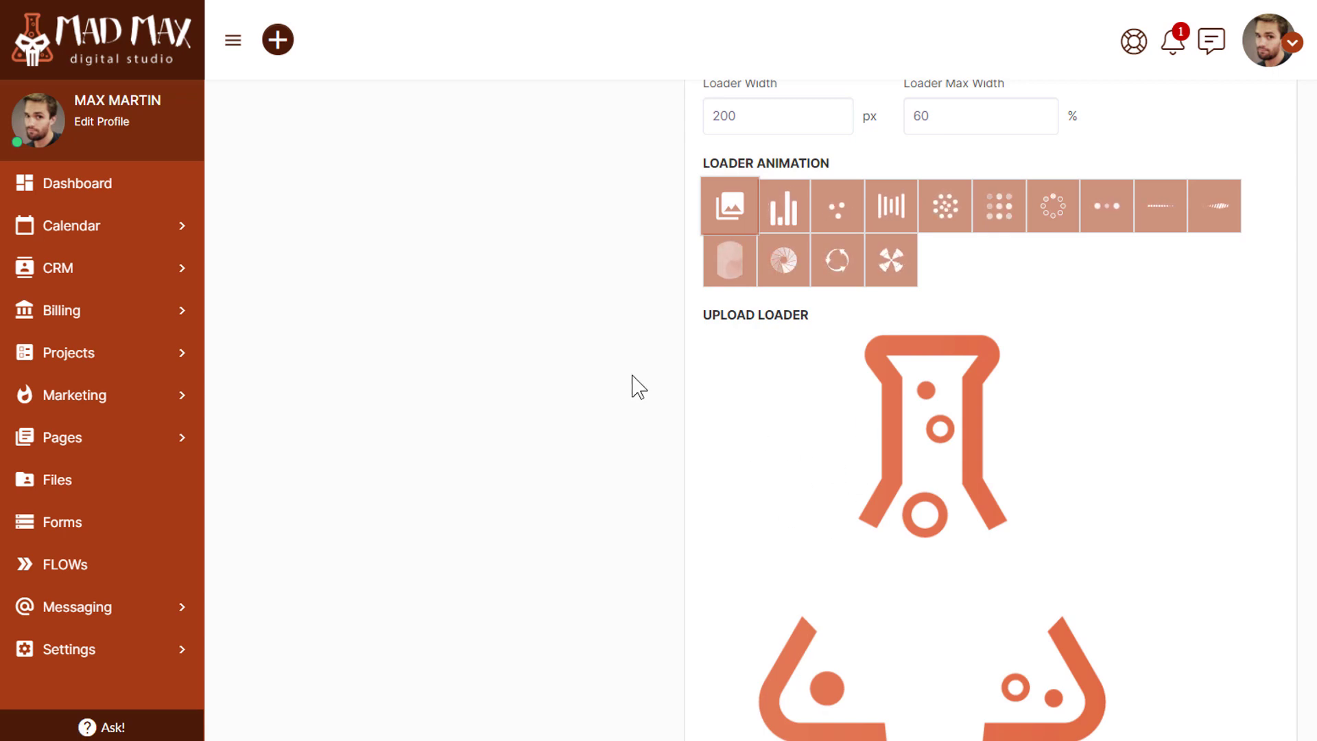
scroll(632, 387, down, 2)
scroll(633, 388, down, 4)
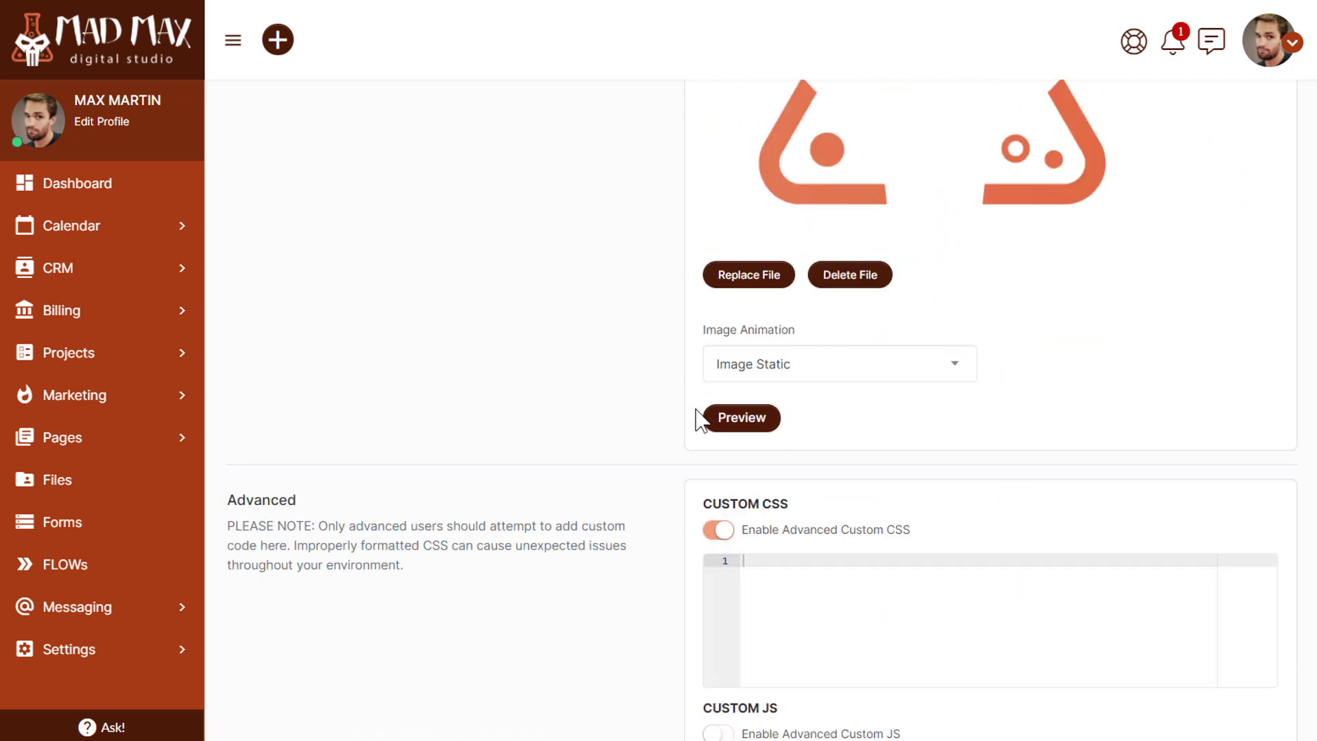
Step: Preview the logo image loader, then brighten the background to vivid orange-red and preview again
click(722, 419)
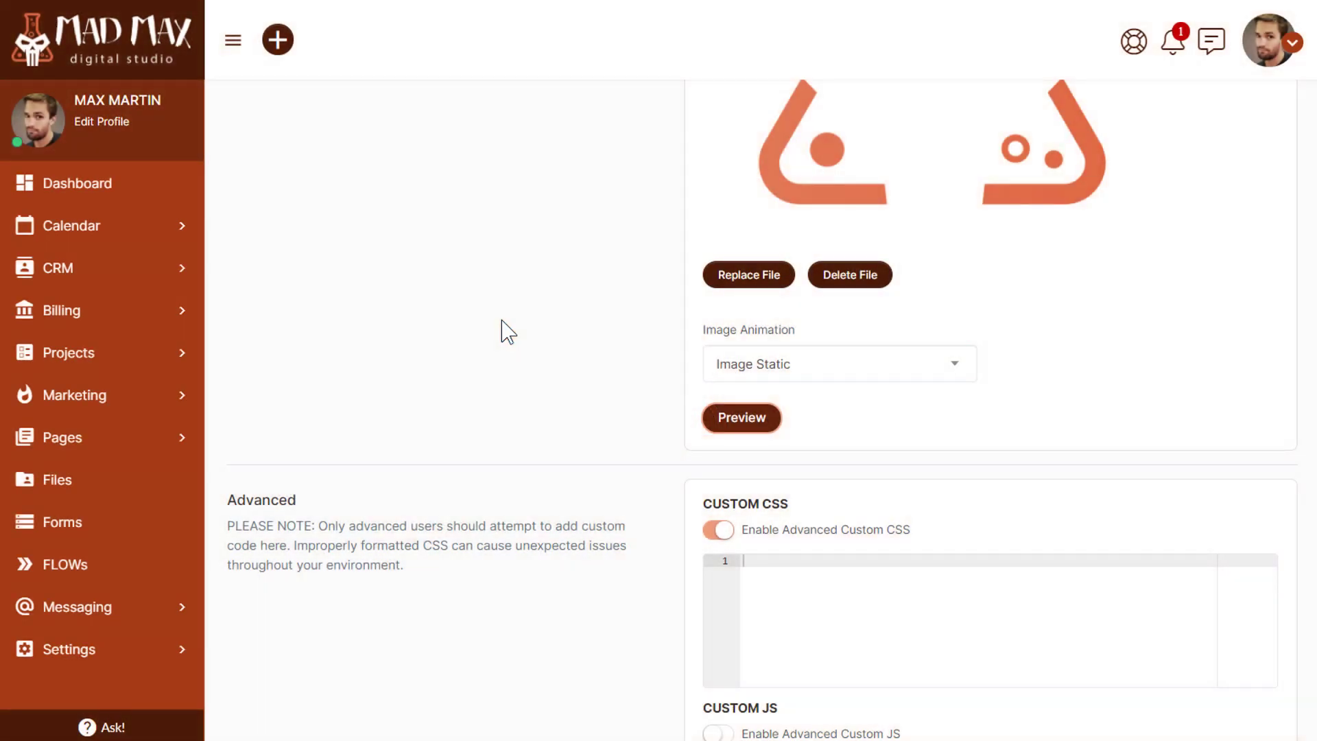
scroll(570, 373, up, 2)
scroll(573, 373, up, 2)
scroll(574, 374, up, 4)
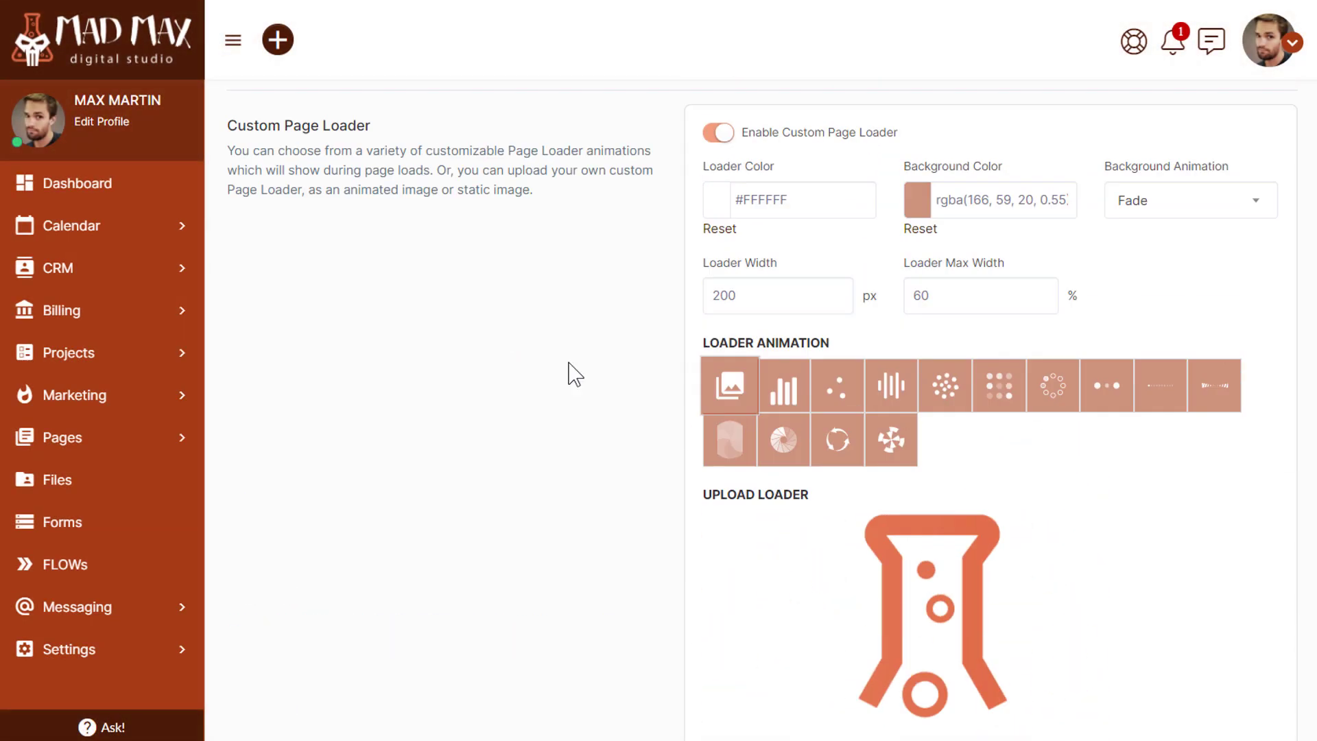
click(1033, 199)
click(1040, 236)
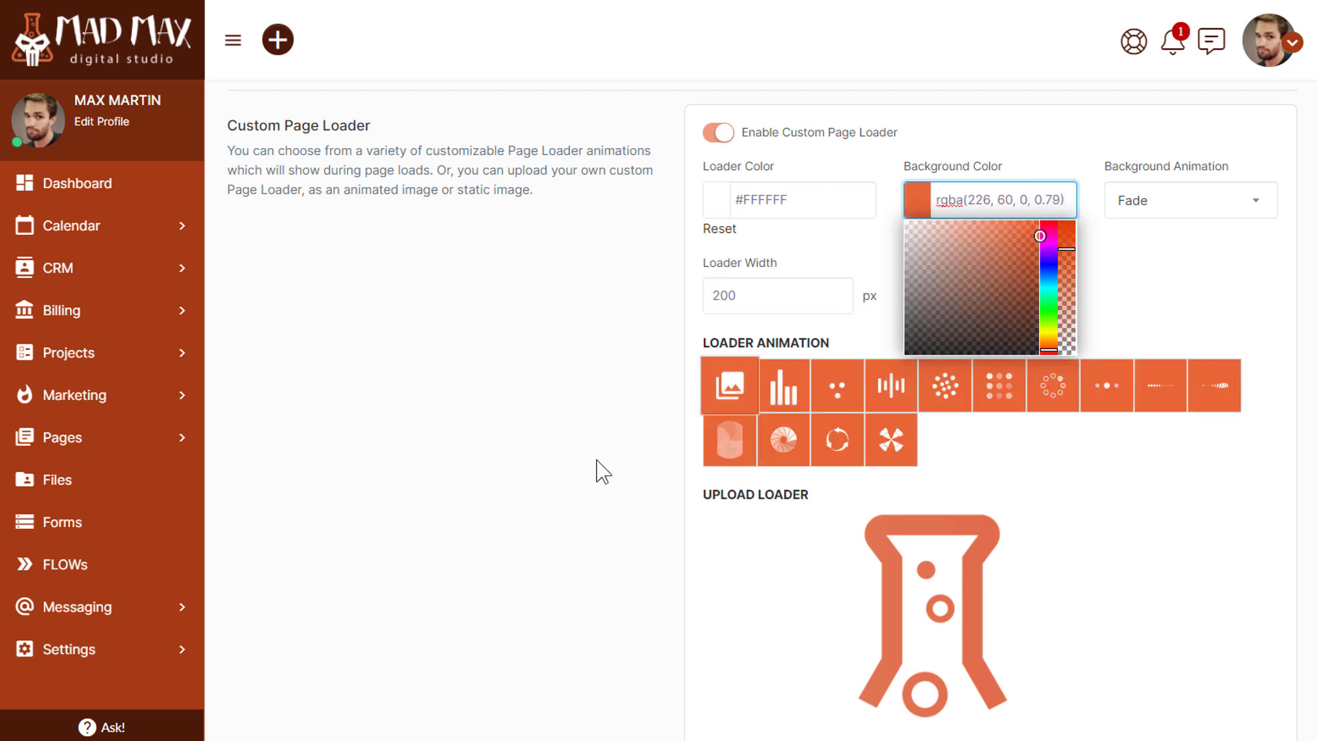
scroll(711, 474, down, 6)
click(731, 596)
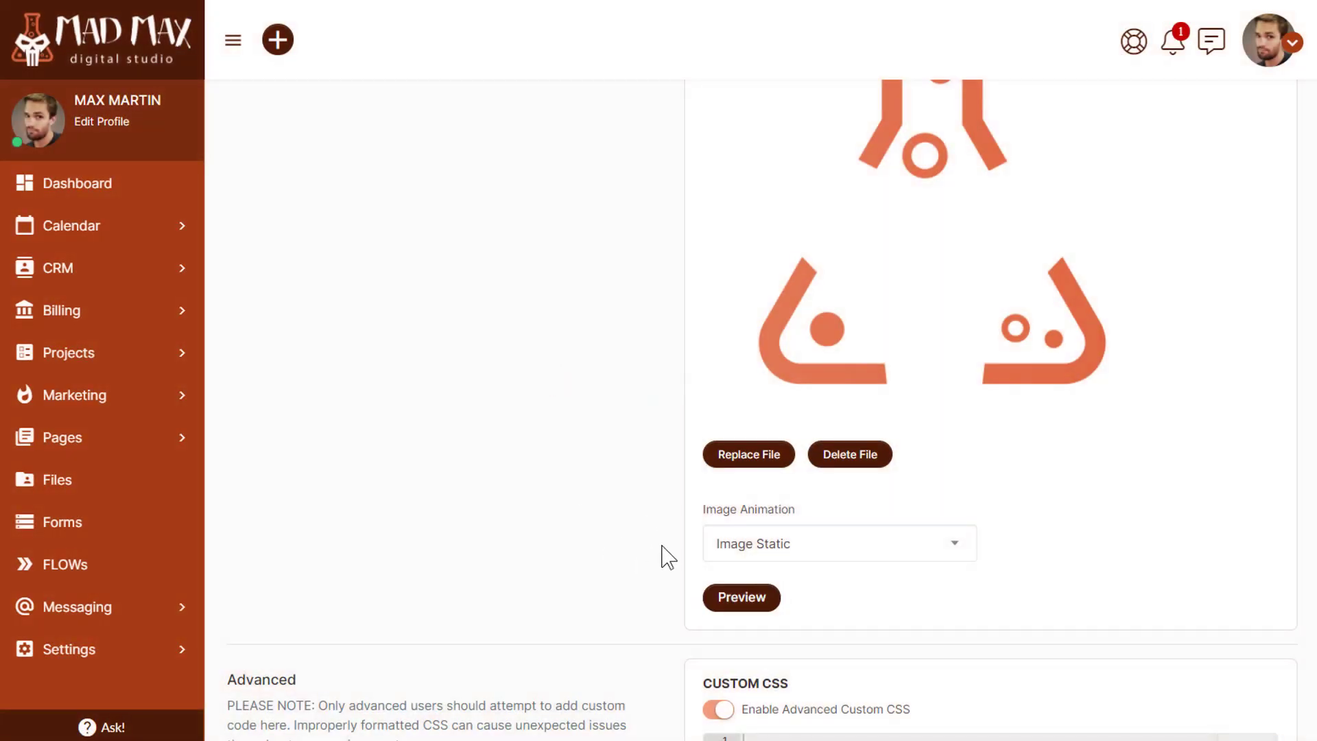
scroll(670, 553, up, 5)
scroll(932, 458, up, 3)
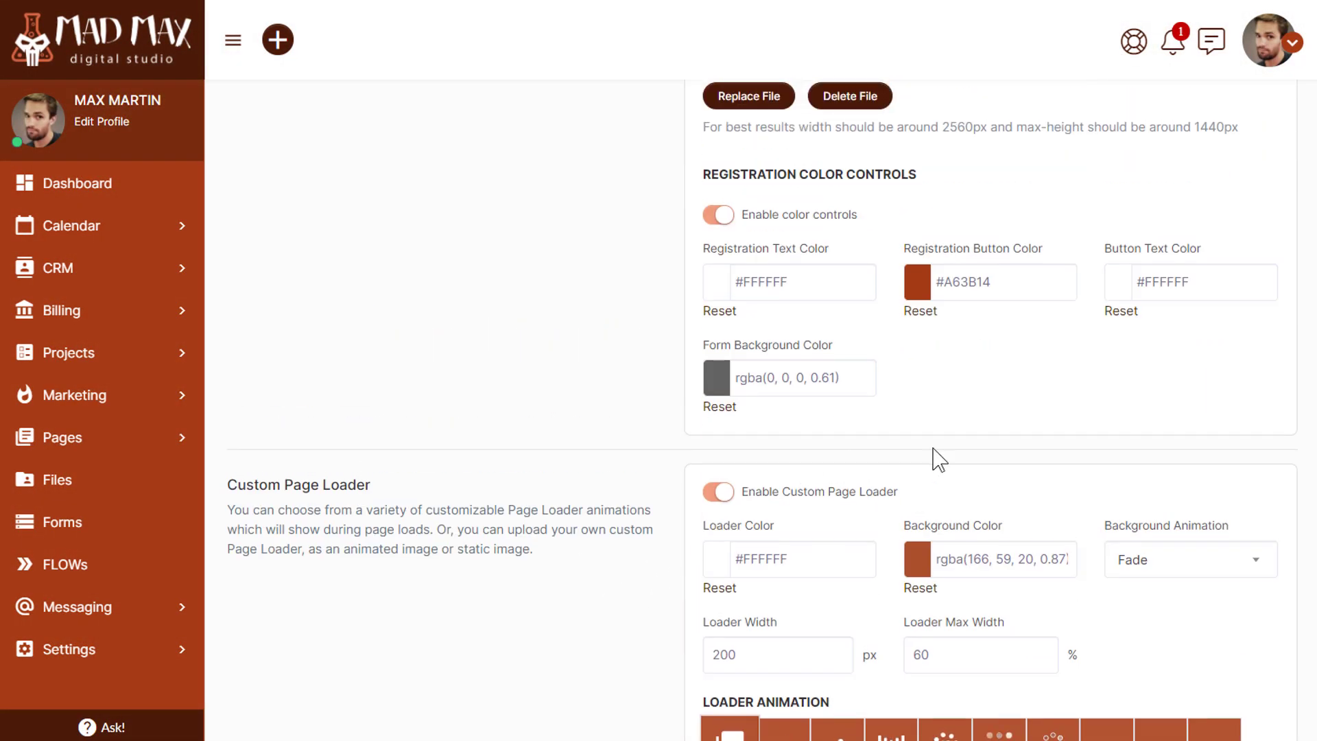
Step: Raise the red background opacity to 0.9 and preview the final logo loader
click(1060, 562)
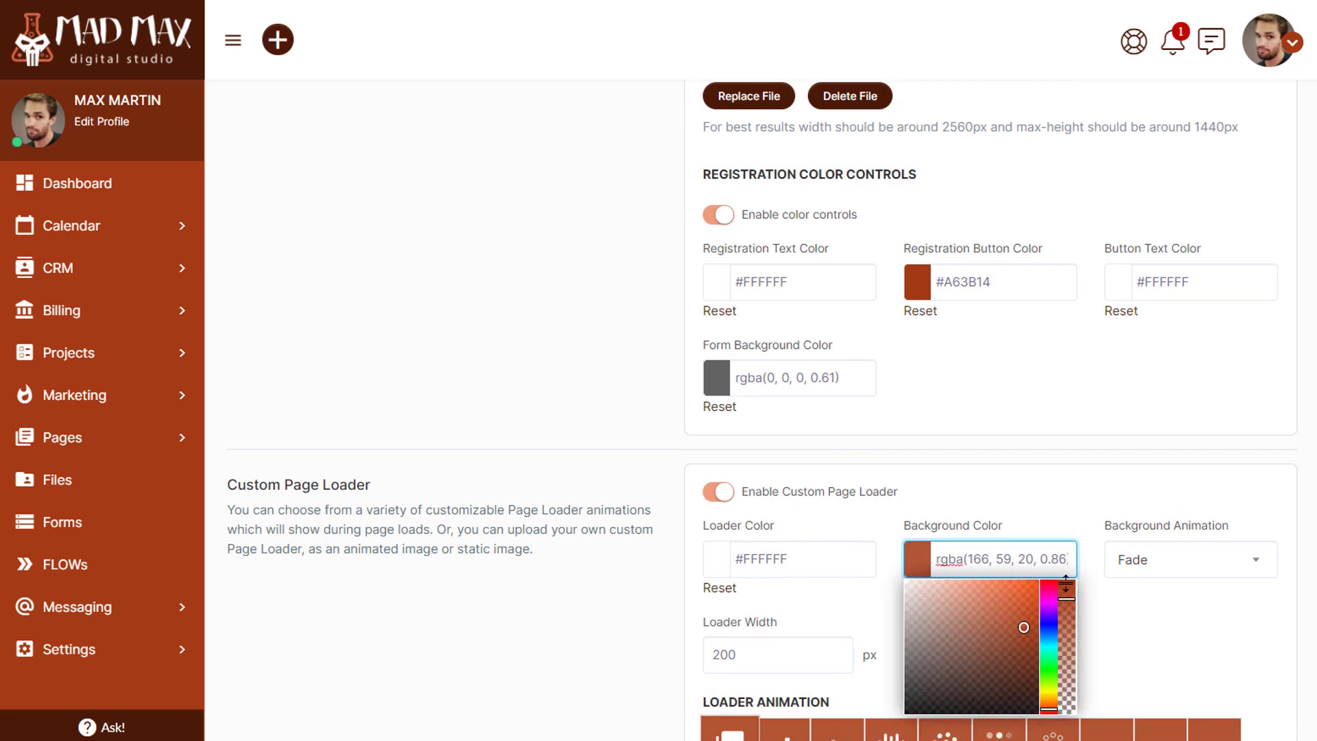
drag(1066, 585, 1067, 592)
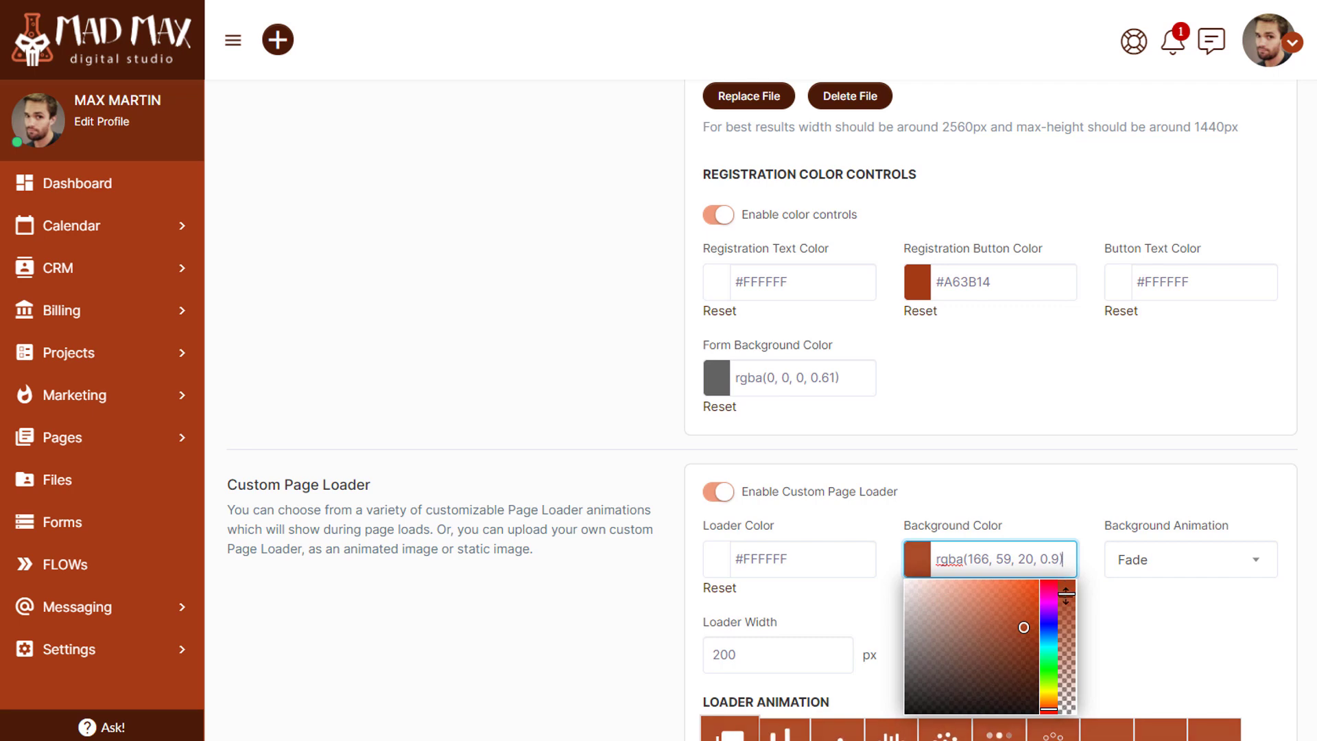
scroll(638, 574, down, 5)
scroll(650, 583, down, 2)
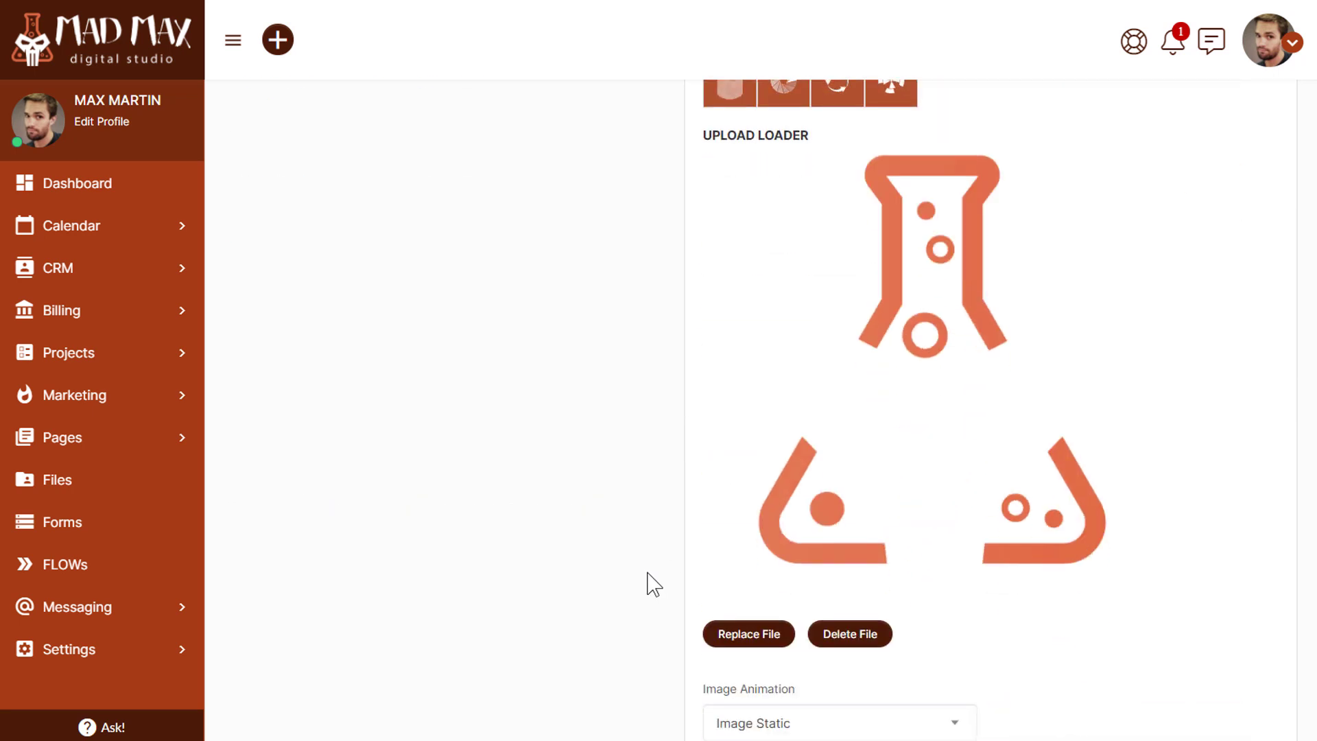
scroll(649, 582, down, 2)
click(737, 602)
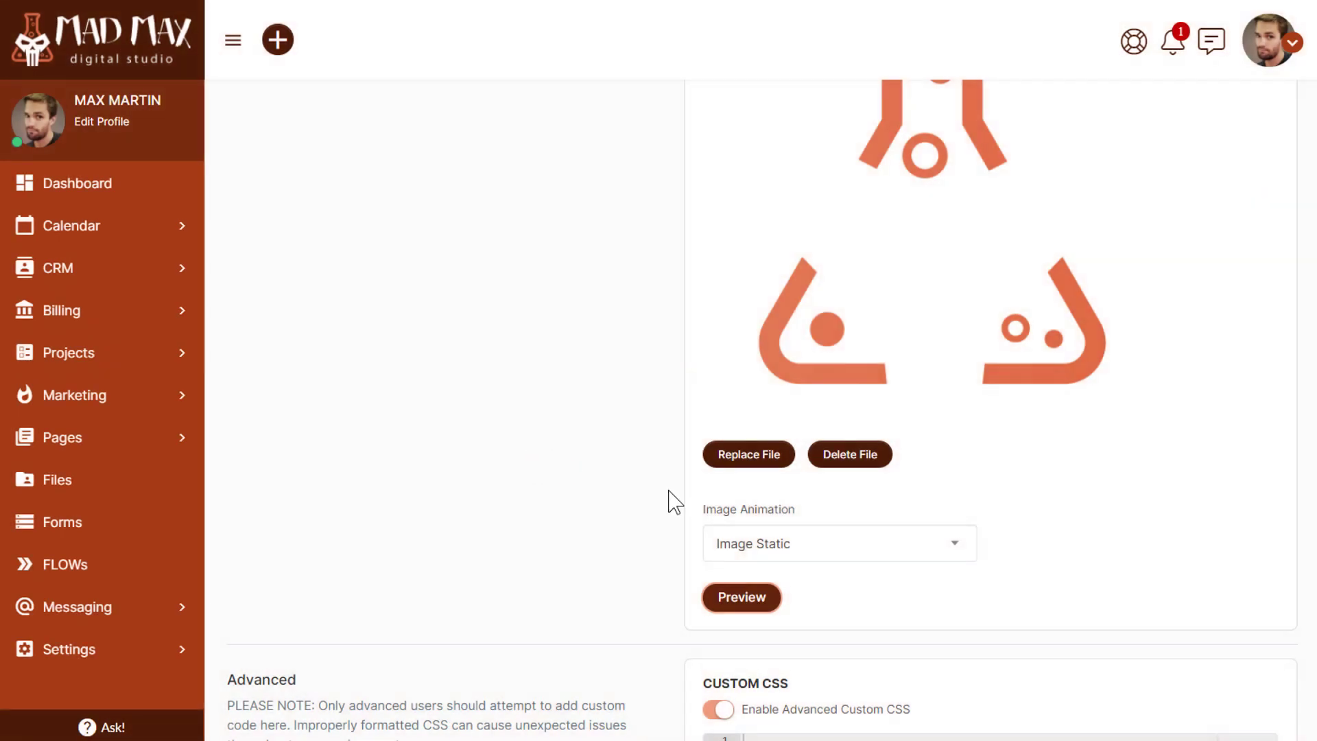
scroll(679, 412, up, 2)
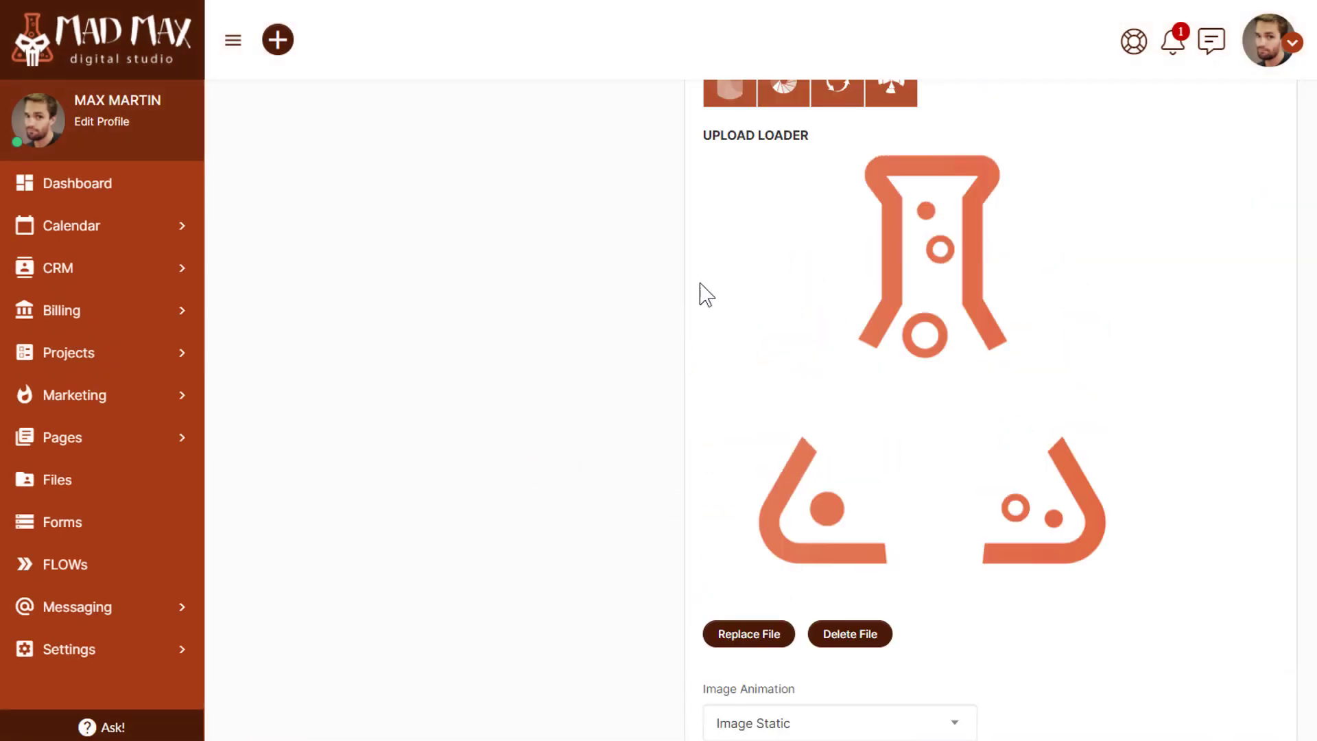
scroll(698, 330, down, 1)
scroll(694, 350, down, 1)
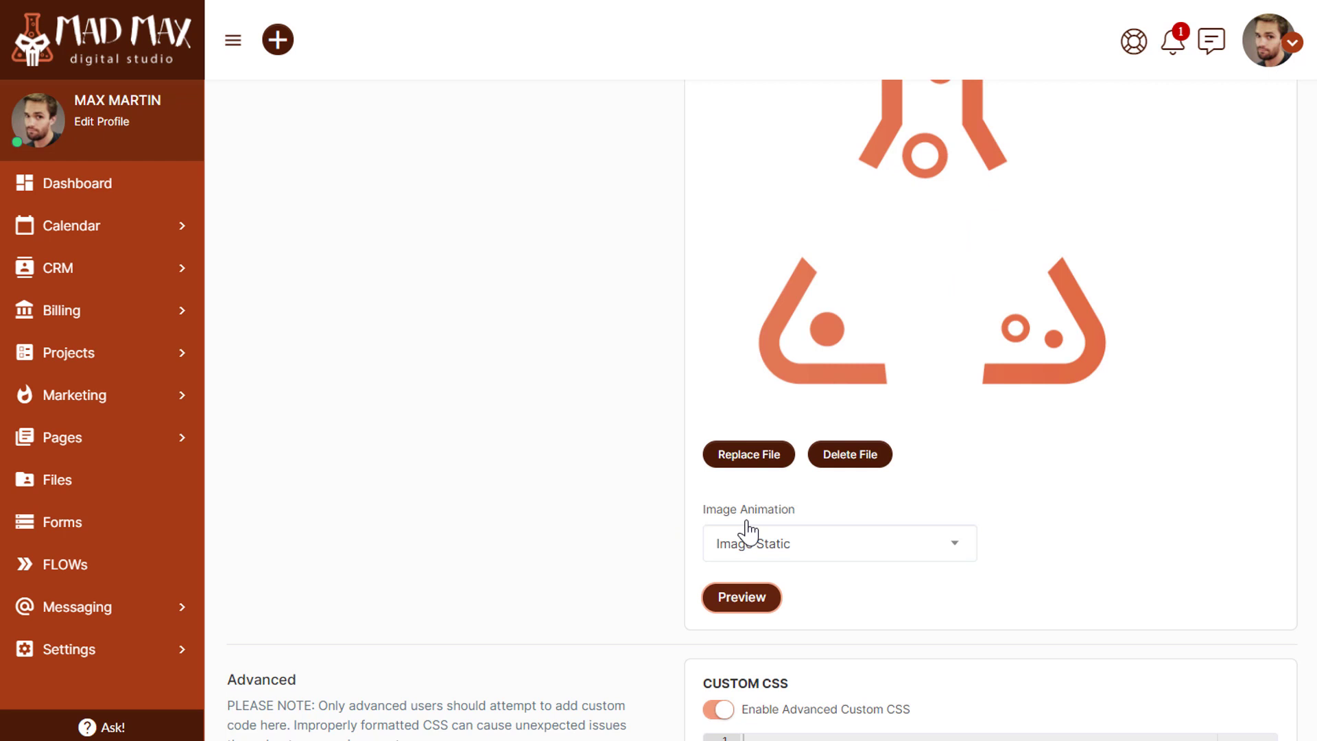
Step: Preview the logo loader with the Image Loading and Image Rotating animations
click(850, 561)
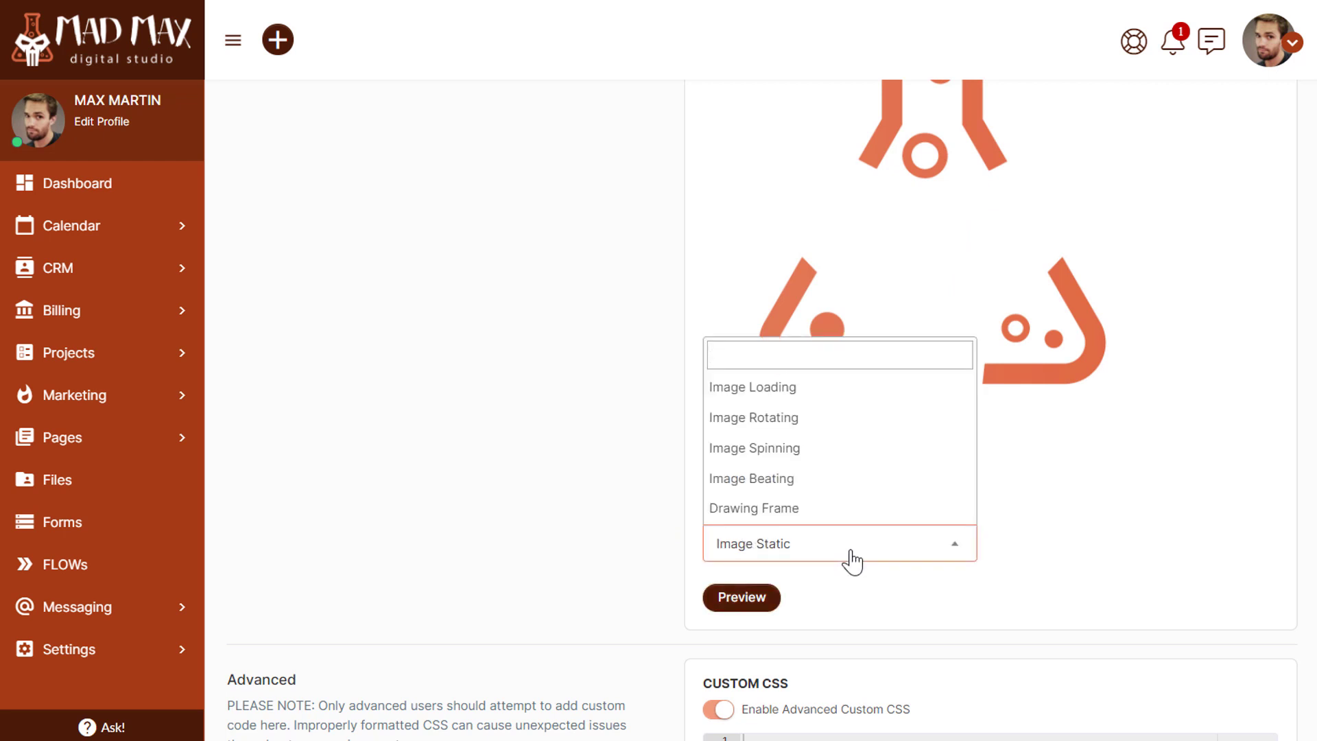
click(790, 399)
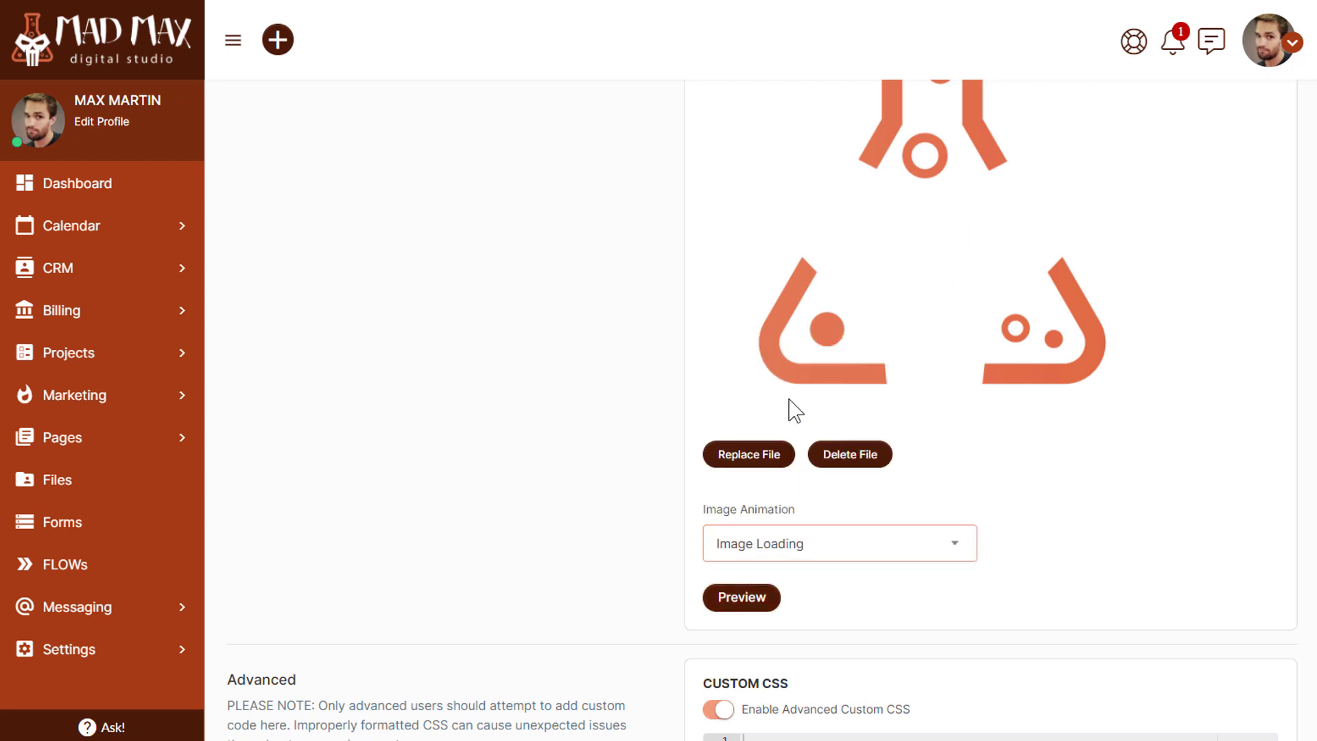
click(751, 601)
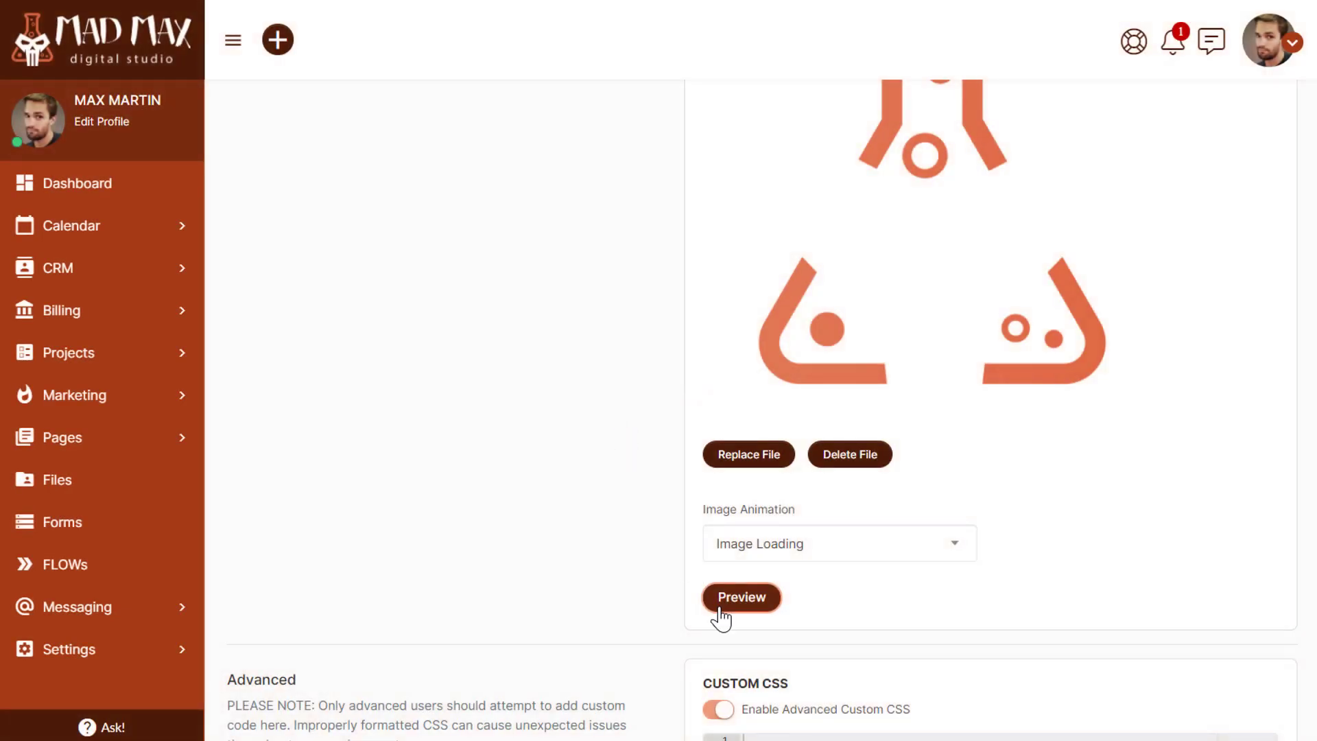
click(721, 612)
click(762, 614)
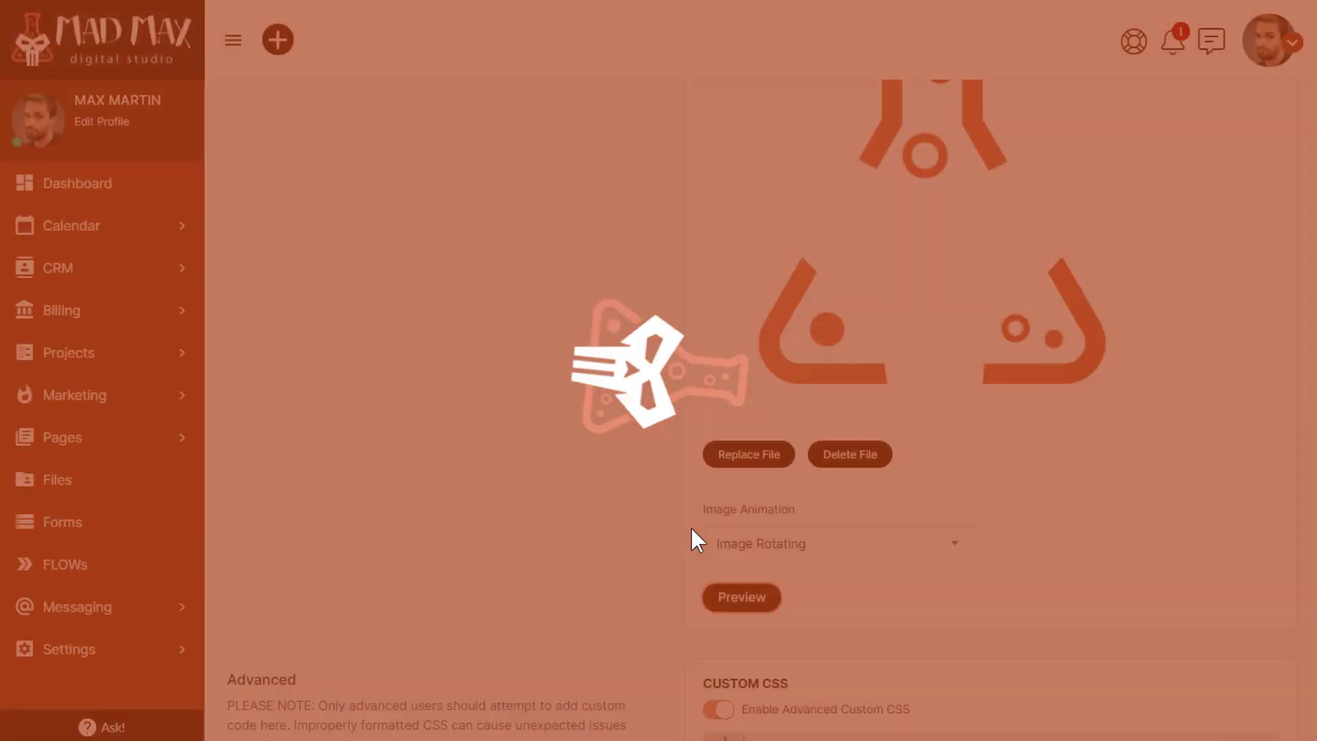
Step: Preview Image Spinning and Drawing Frame, then set the animation back to Image Loading
click(757, 543)
click(772, 450)
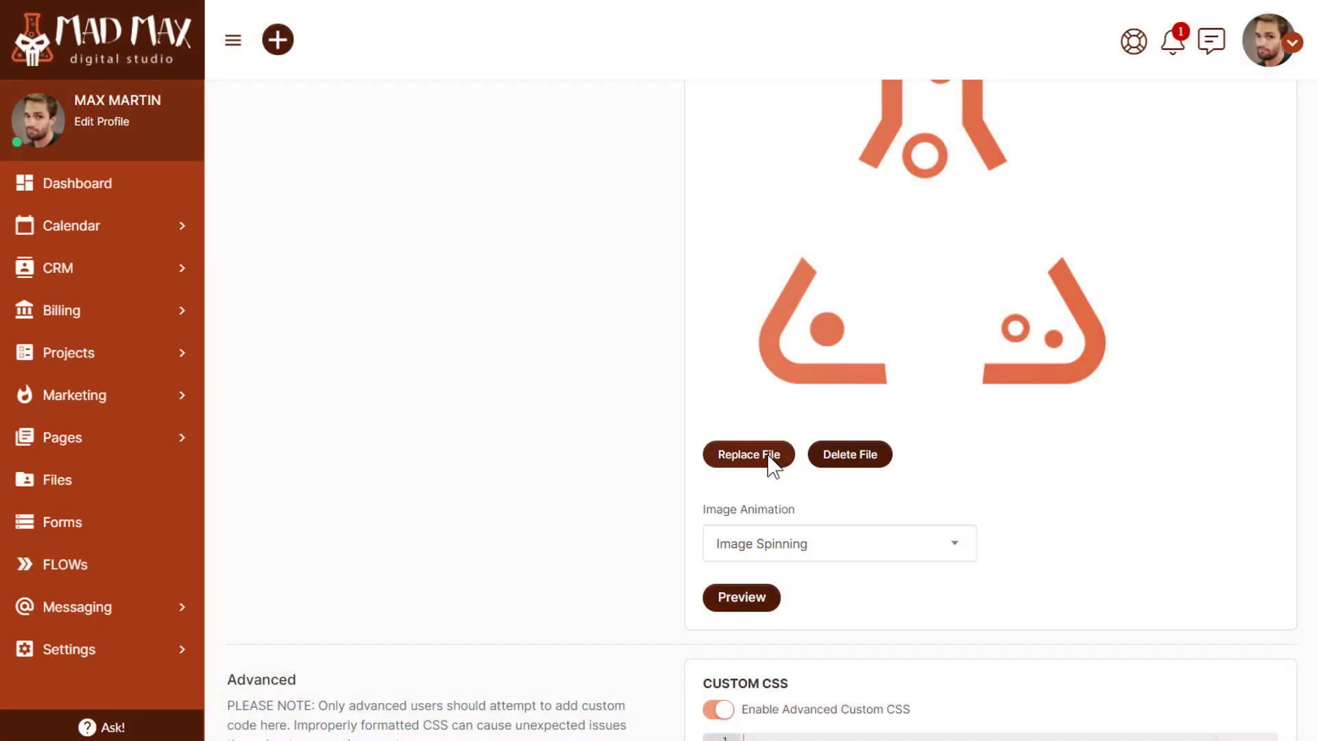
click(759, 617)
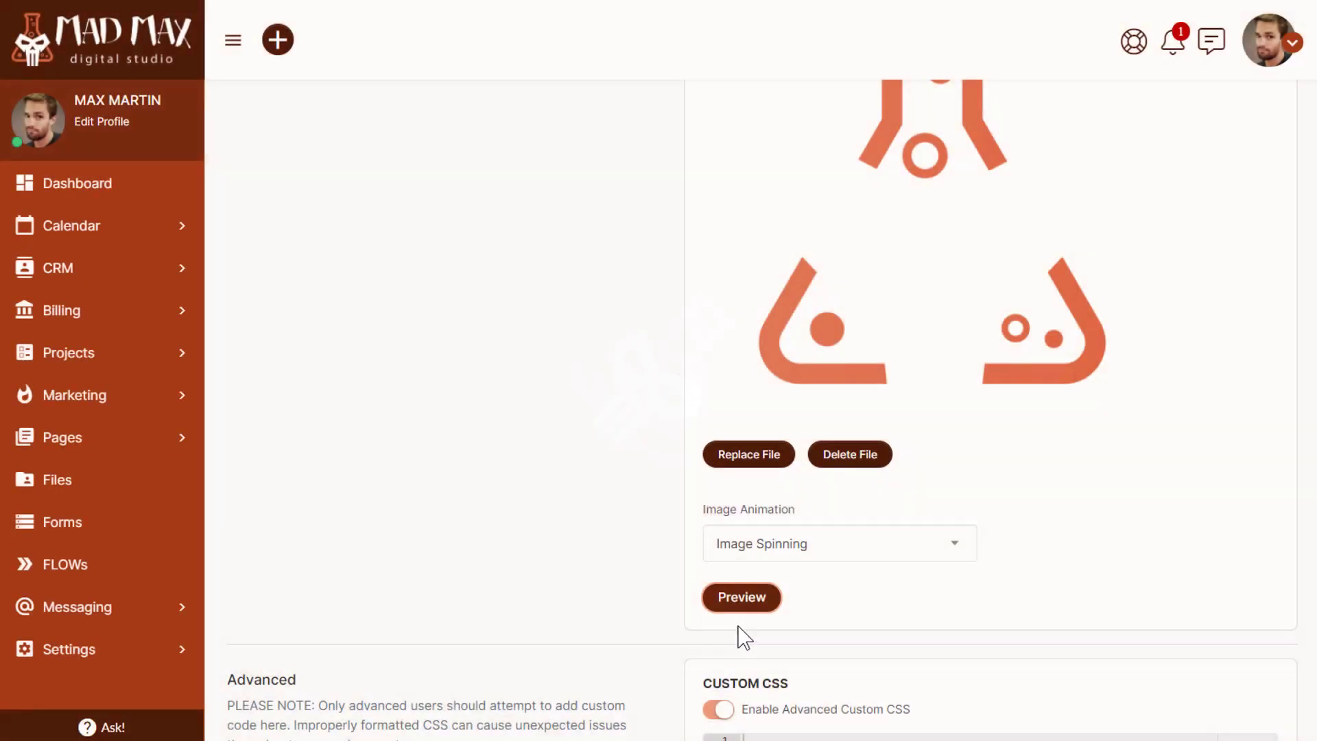
click(819, 546)
click(812, 507)
click(751, 597)
click(740, 556)
click(811, 433)
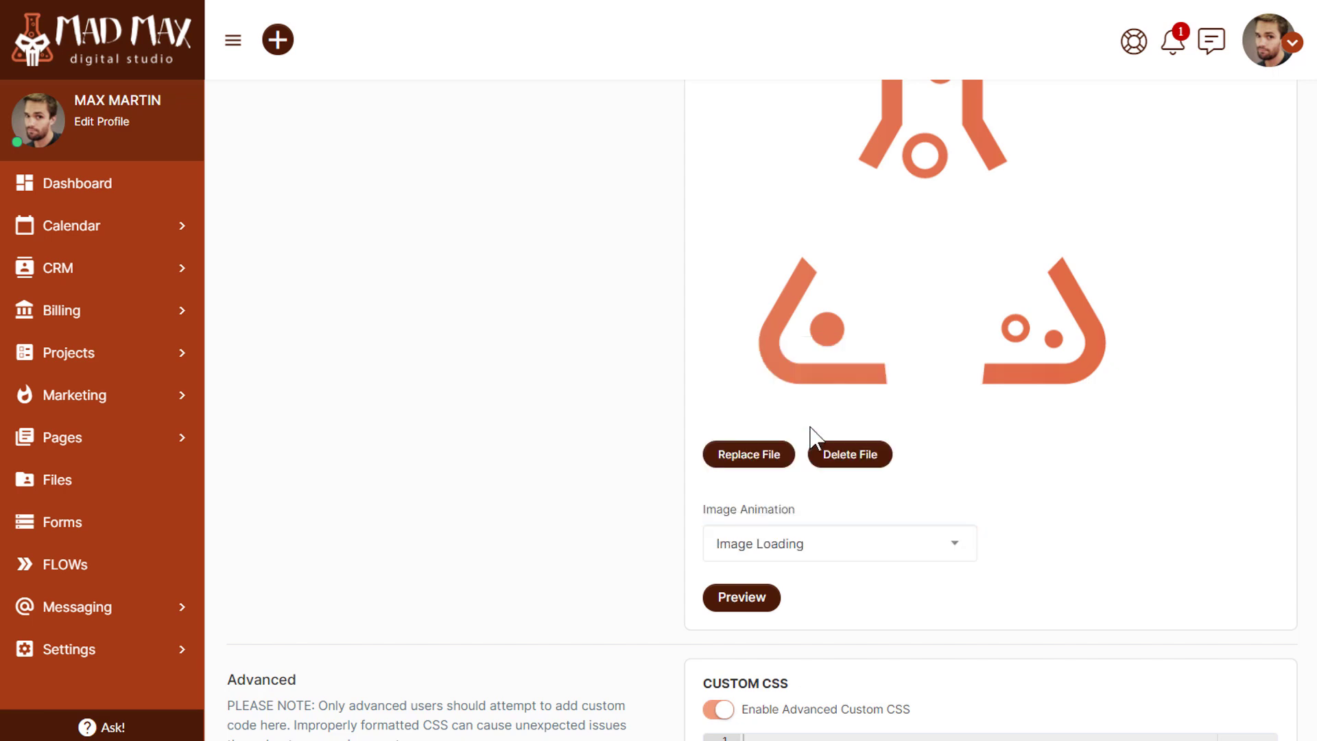
scroll(595, 462, down, 5)
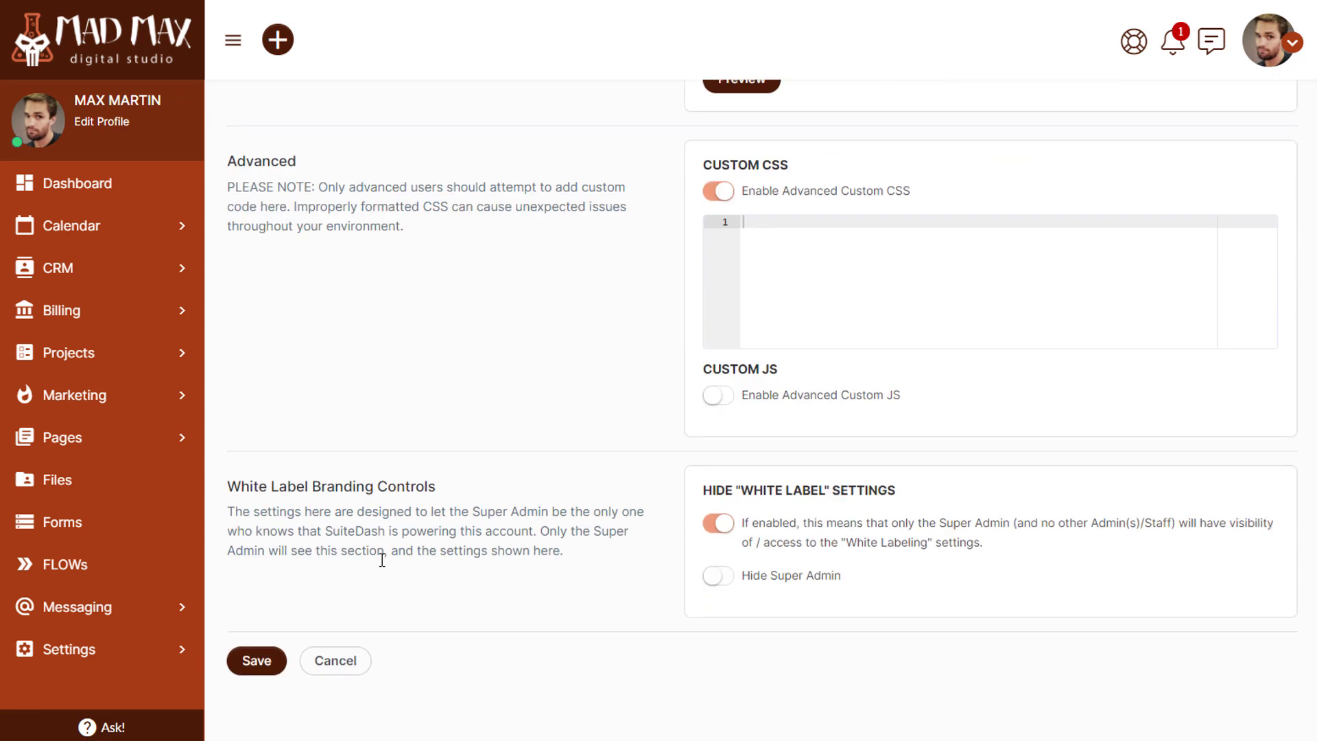
Step: Save the page loader settings and go to Calendar's Default Availability page
click(243, 649)
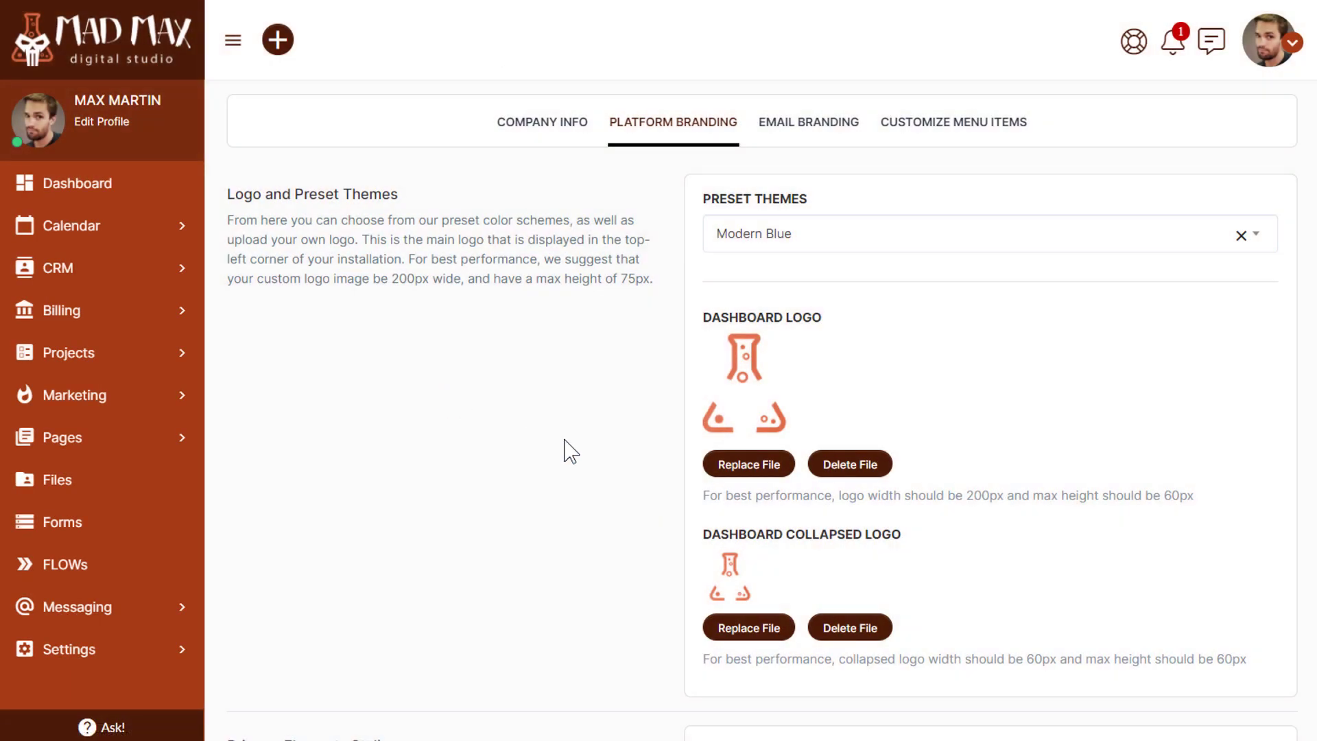
click(107, 238)
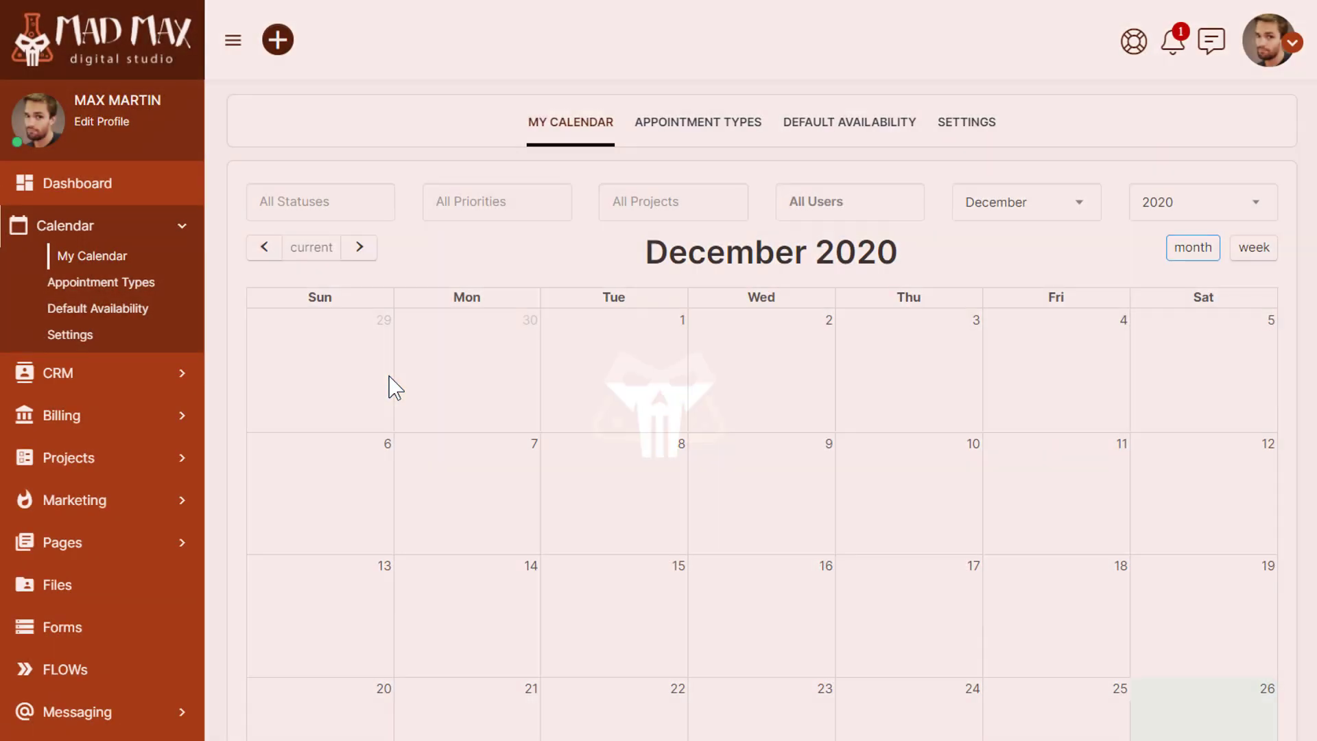
click(108, 285)
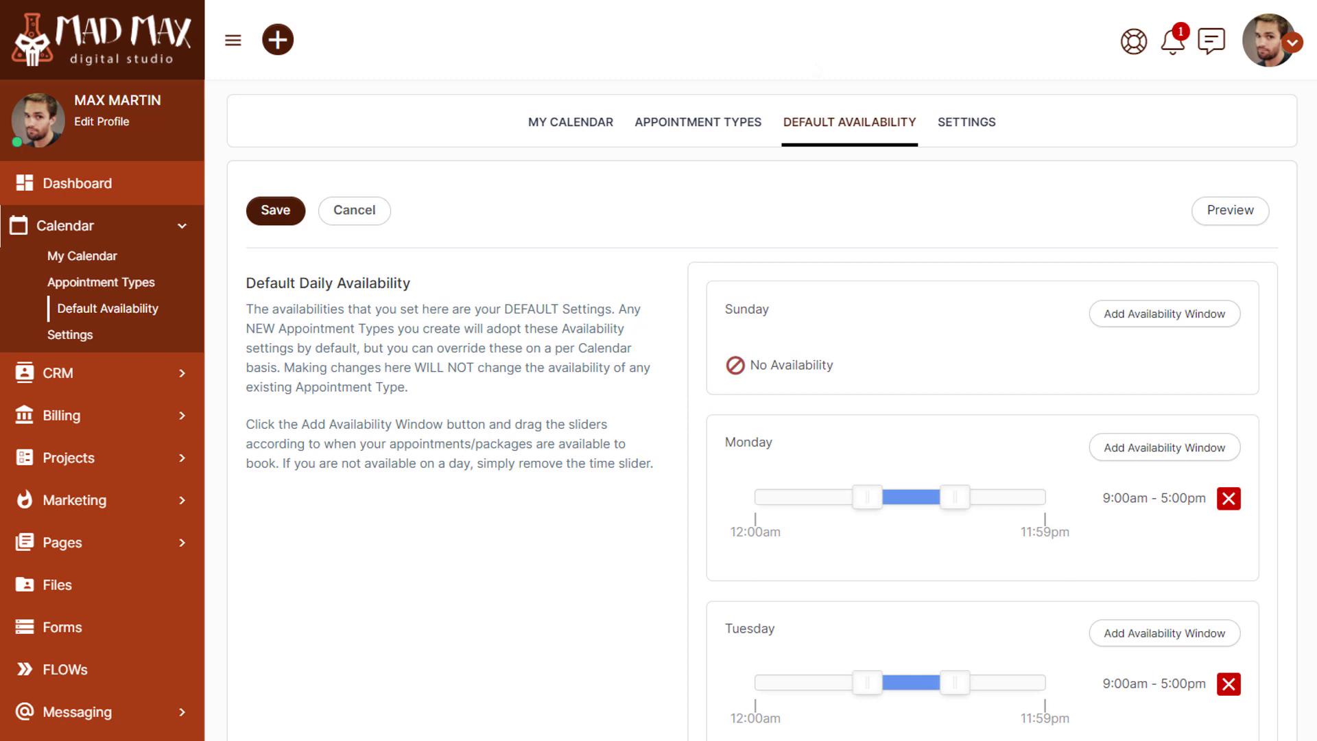
Step: Open Platform Branding from the avatar menu to revisit the Custom Page Loader
click(1269, 40)
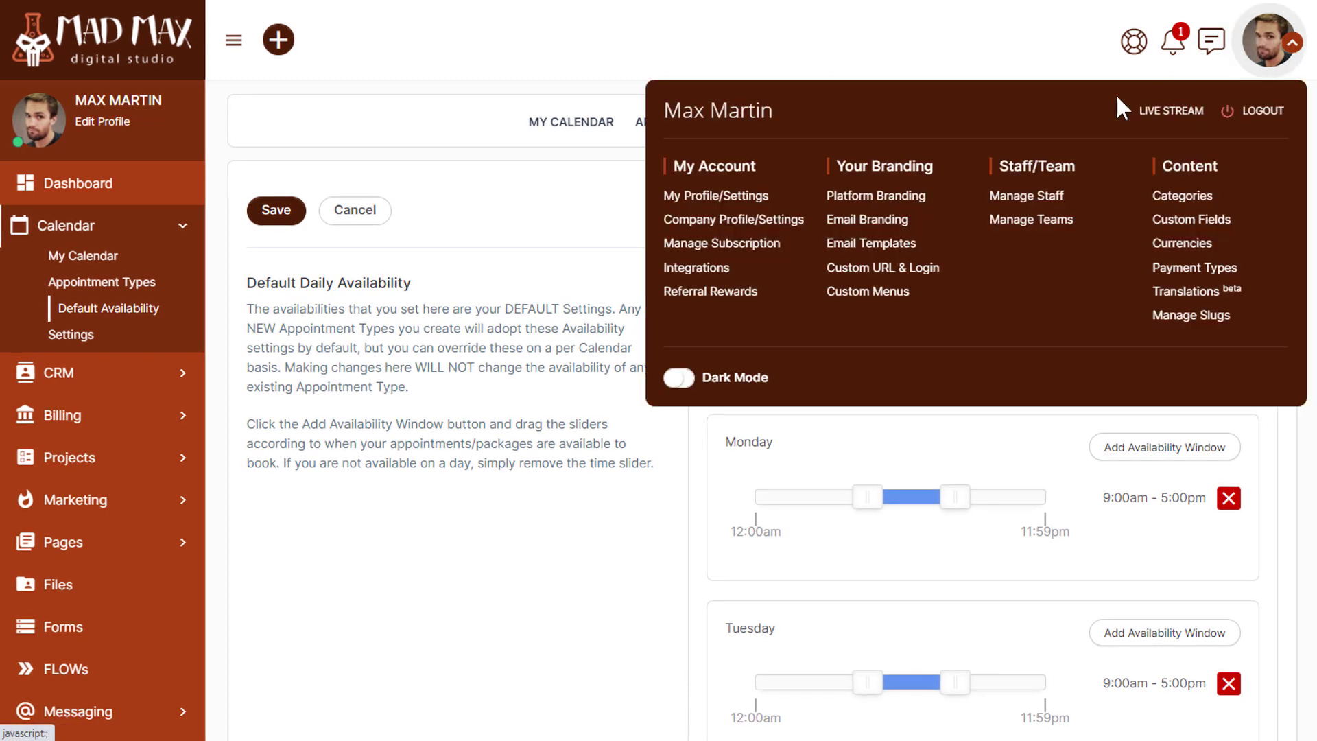
click(905, 207)
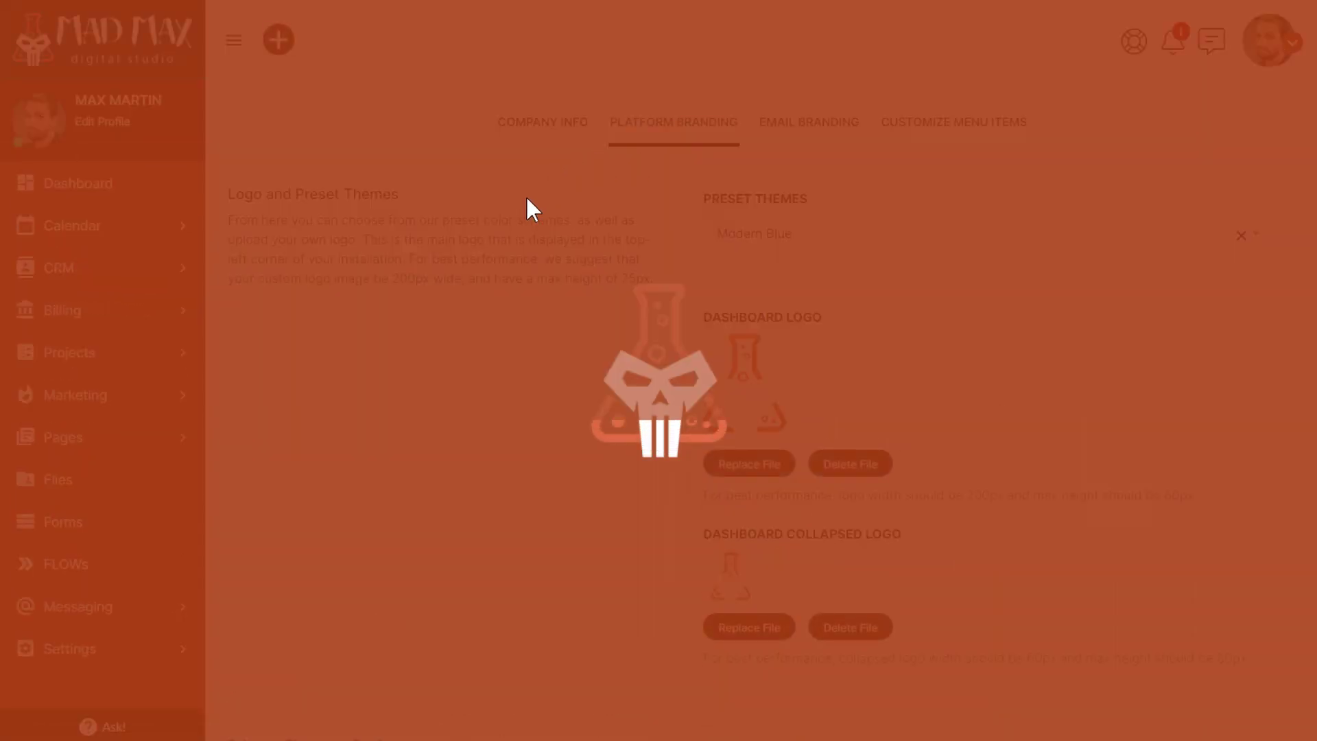
scroll(507, 215, down, 3)
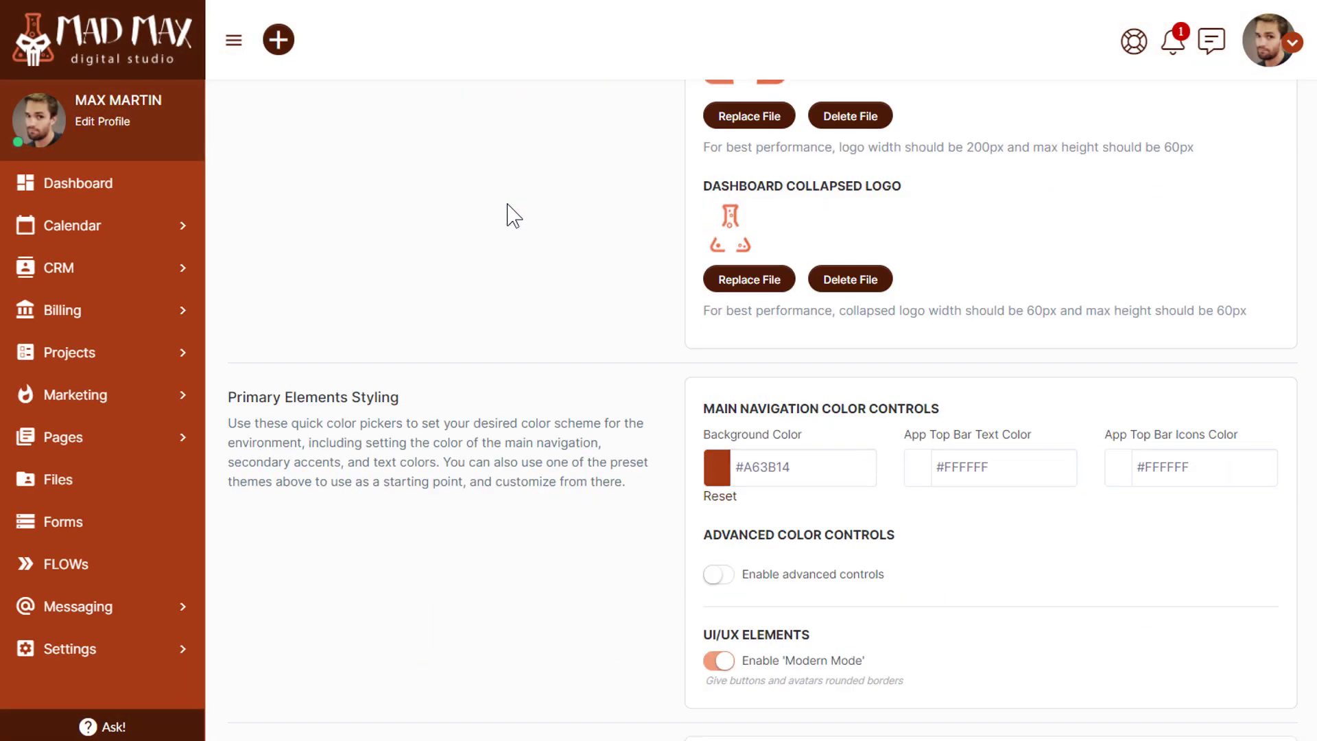
scroll(507, 216, down, 2)
scroll(508, 215, down, 4)
scroll(508, 215, down, 2)
scroll(507, 215, down, 4)
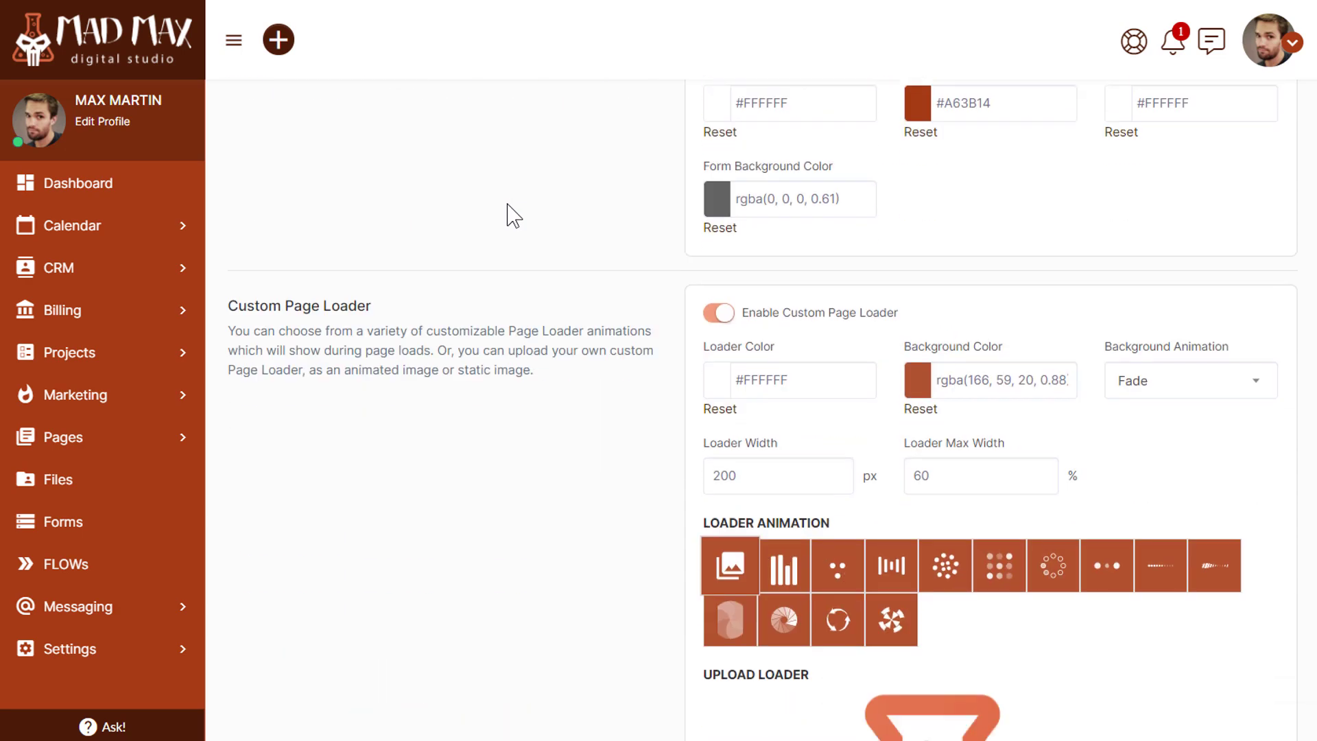
scroll(508, 215, down, 1)
scroll(507, 216, down, 2)
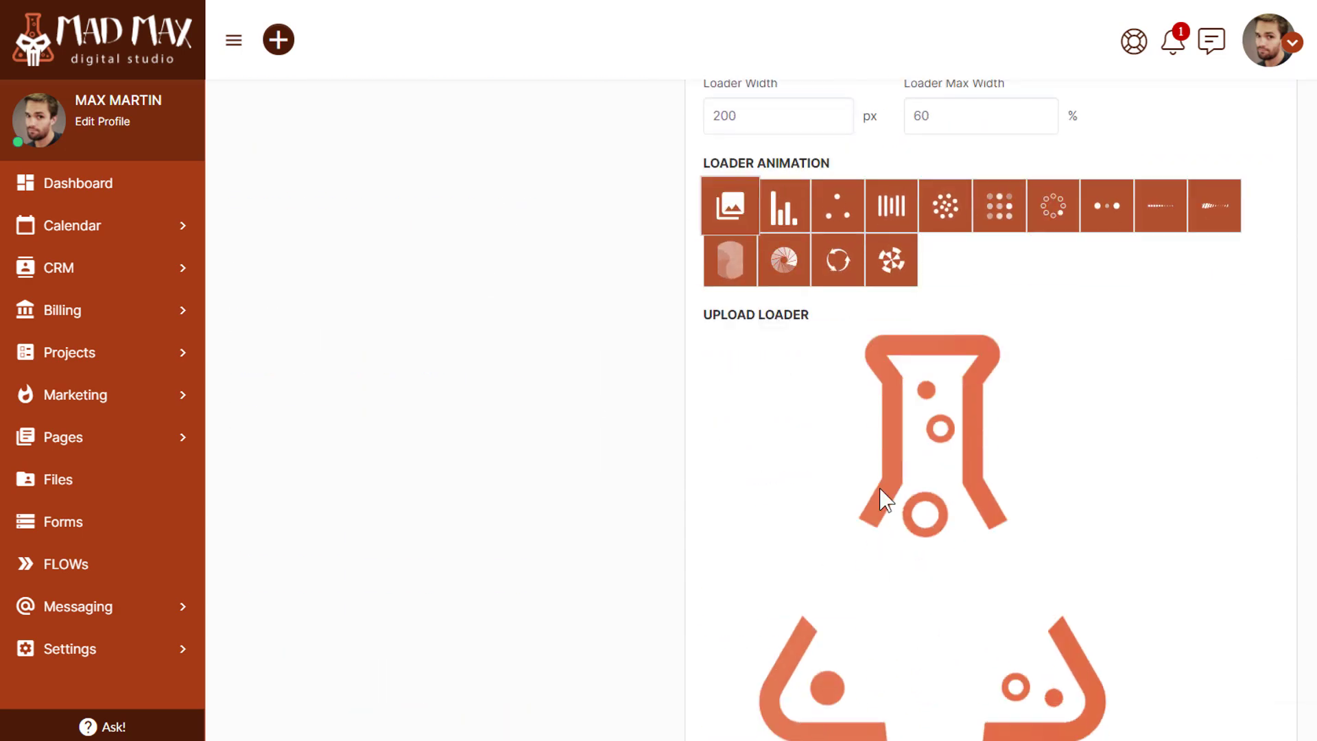
scroll(702, 506, down, 2)
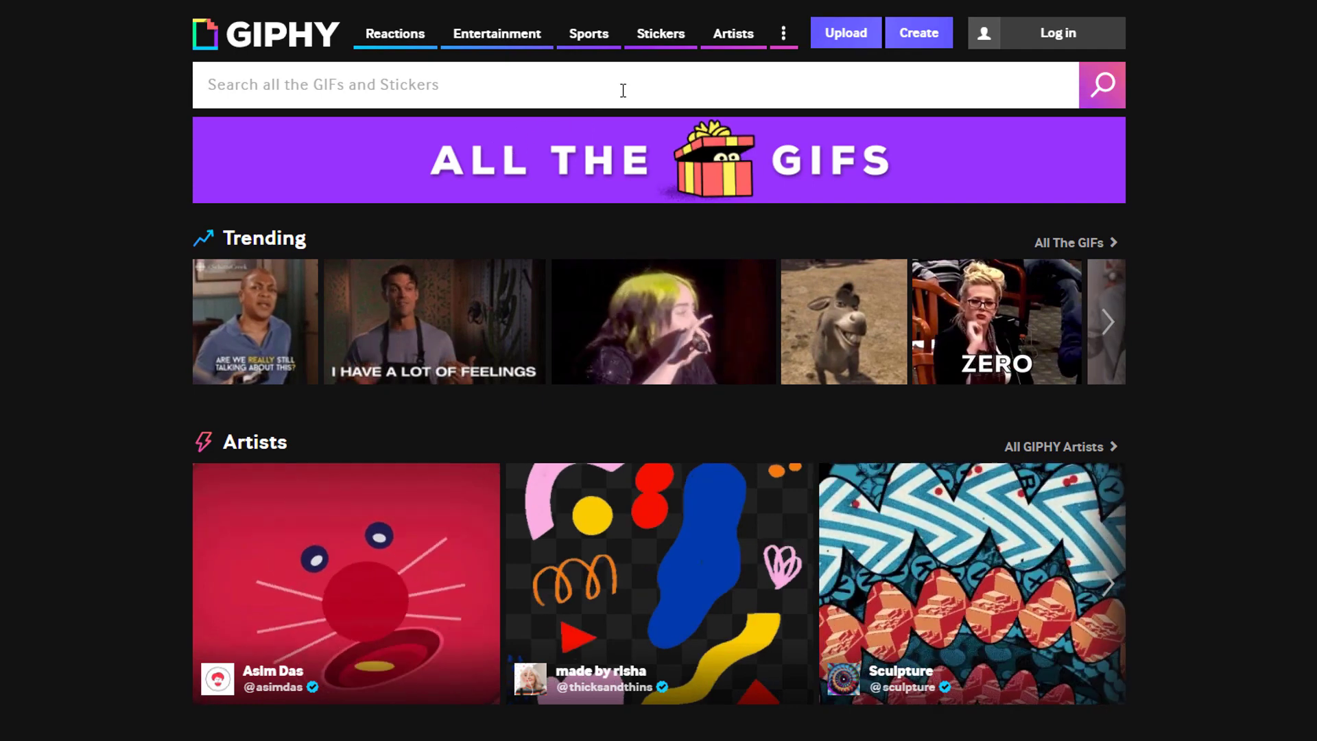
Step: Search GIPHY stickers for 'web design', then for 'coaching'
click(667, 35)
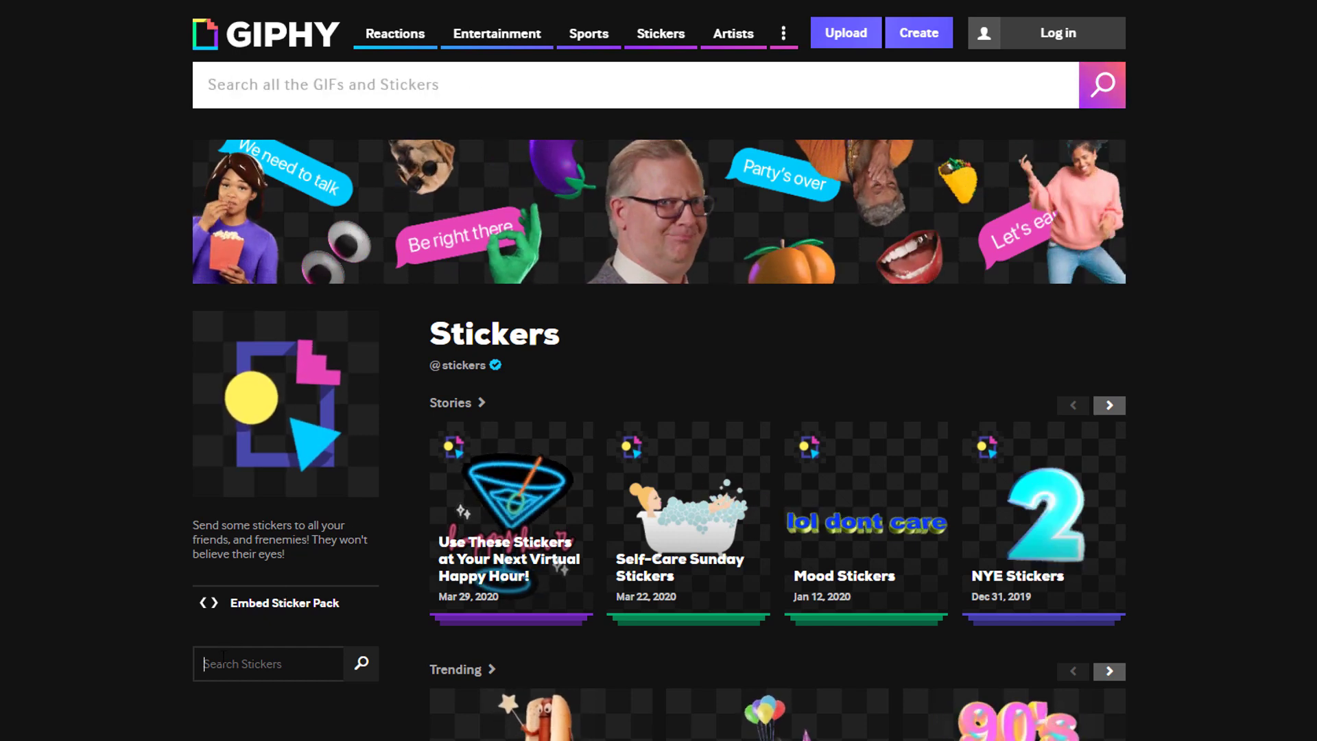
text(webdesign)
key(Return)
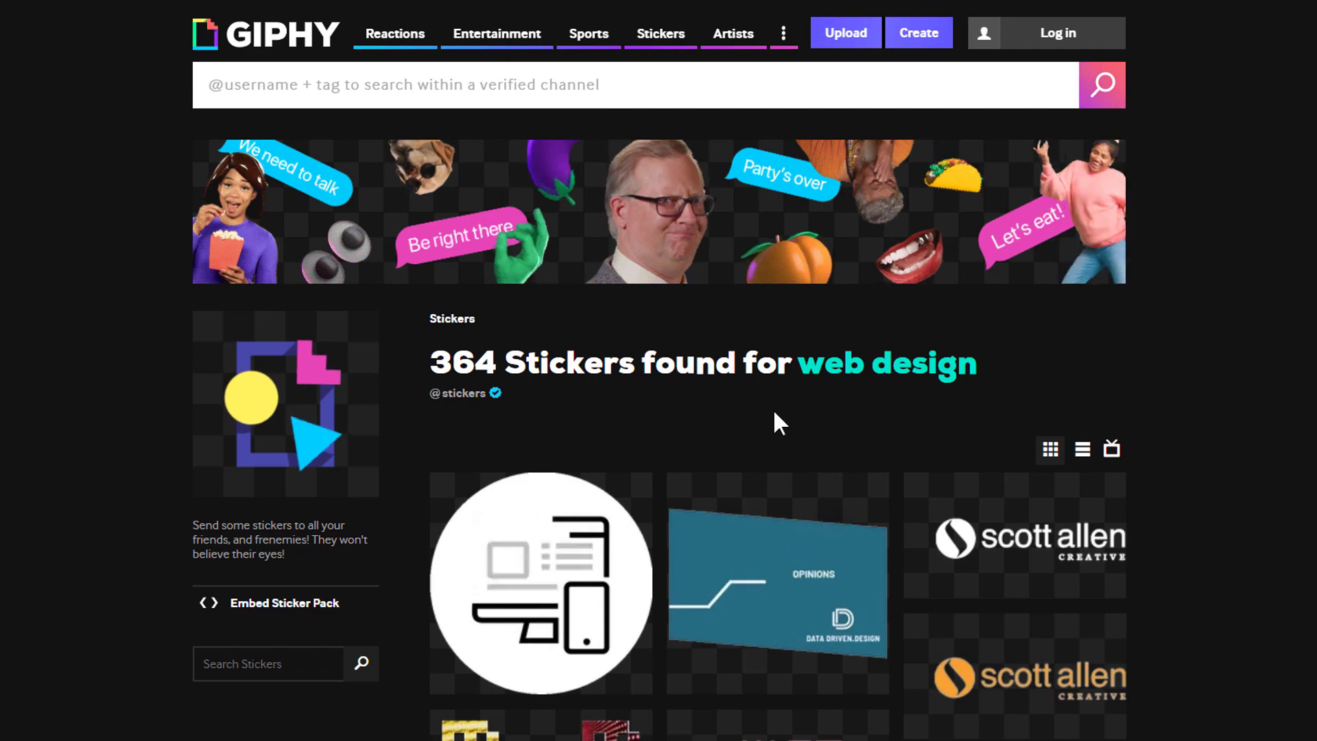
mouse_move(778, 582)
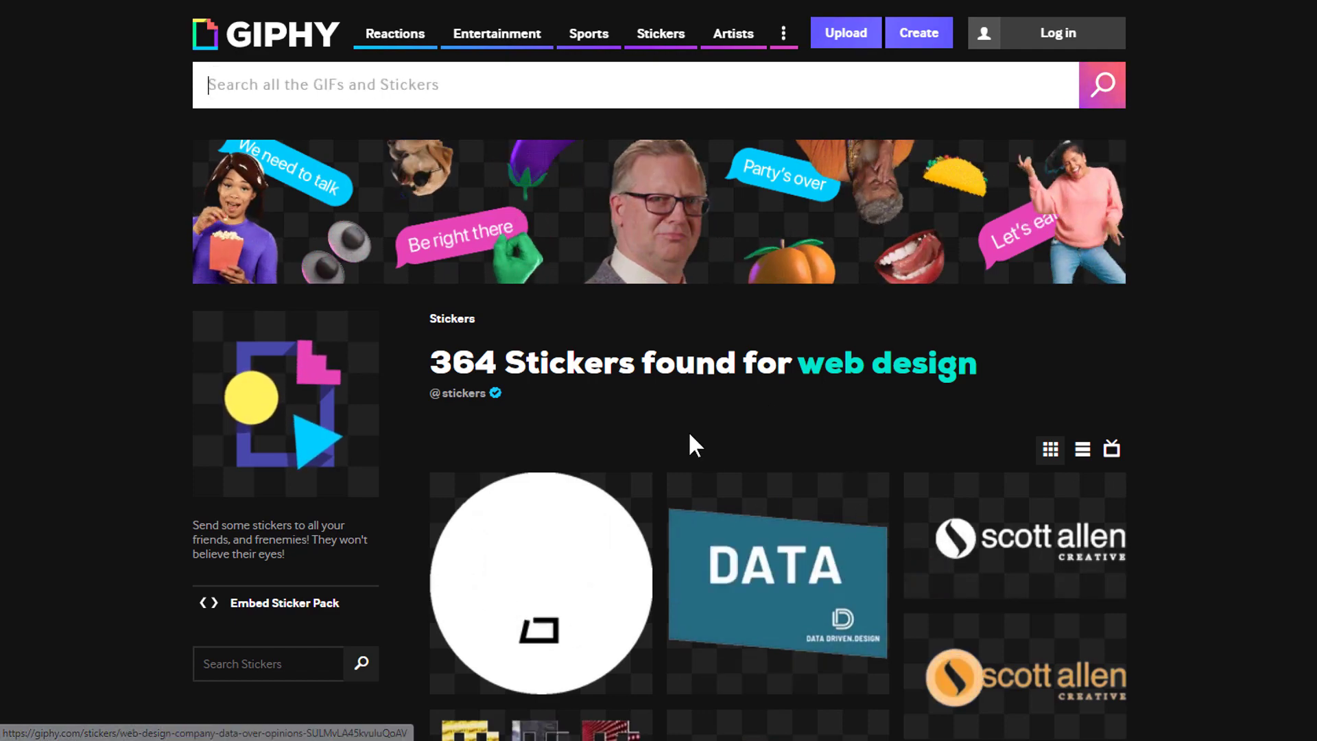
scroll(688, 443, down, 5)
scroll(691, 445, down, 2)
scroll(690, 445, down, 2)
scroll(691, 445, down, 2)
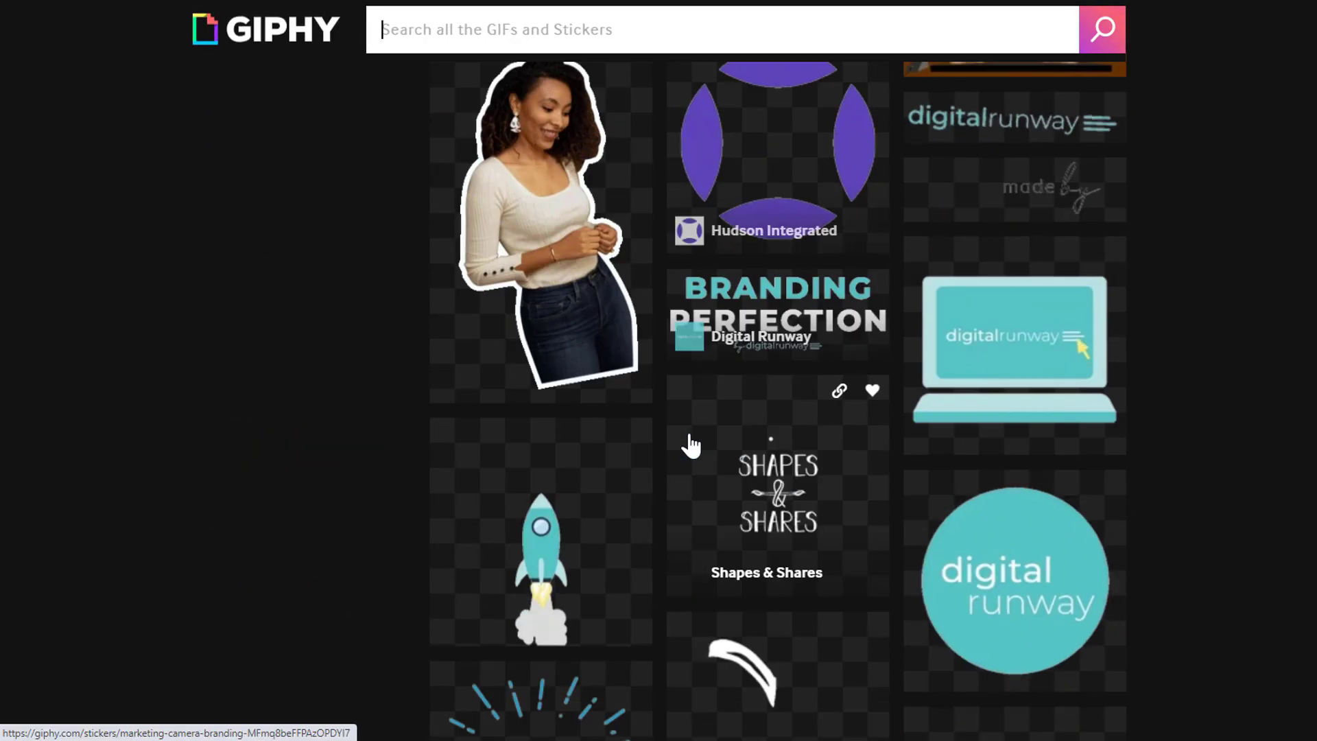
scroll(689, 444, down, 2)
scroll(776, 547, up, 3)
scroll(776, 547, up, 2)
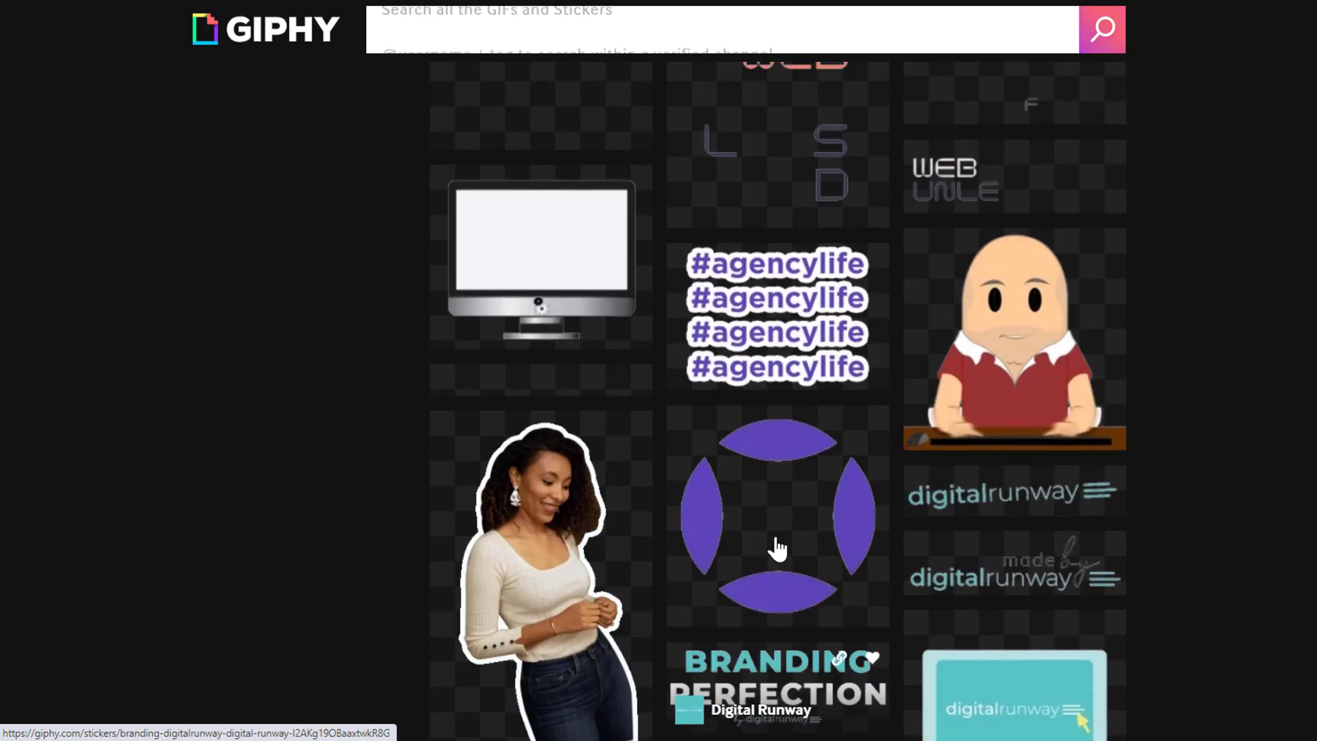
scroll(776, 546, up, 6)
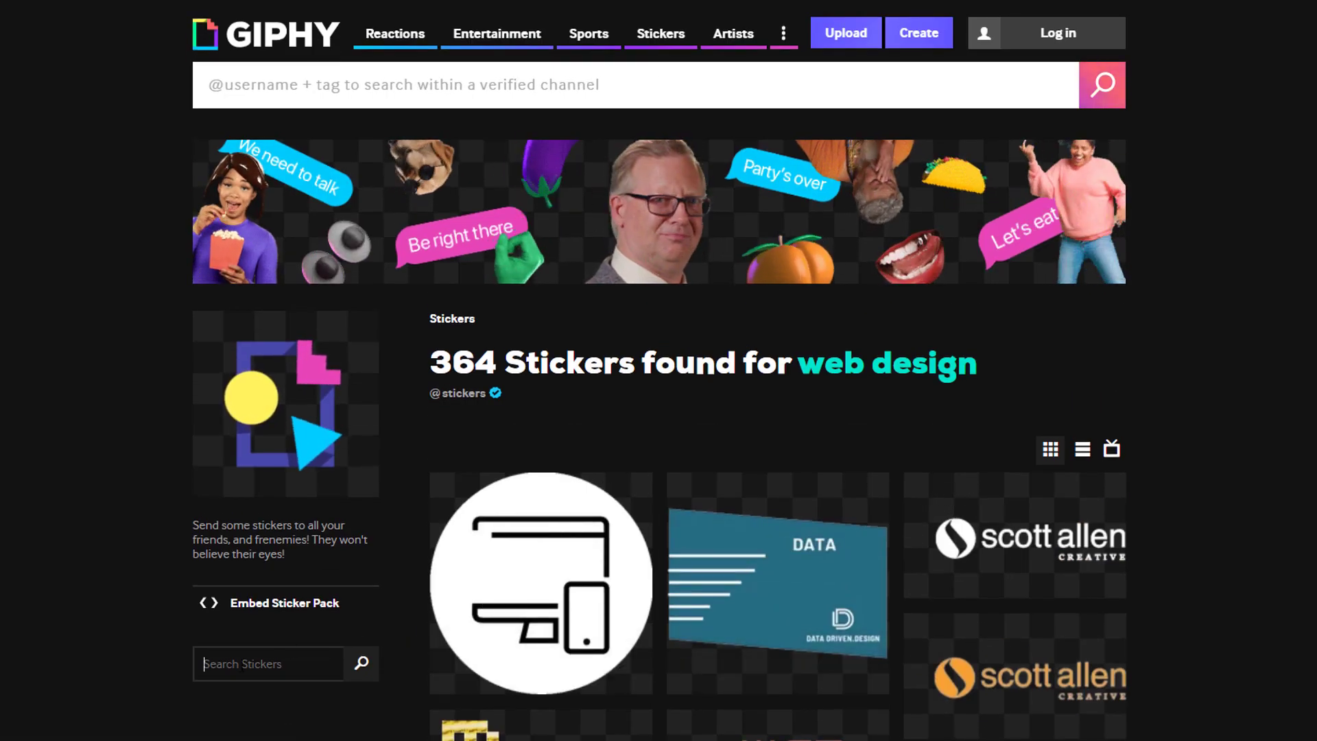
click(309, 664)
text(coaching)
key(Return)
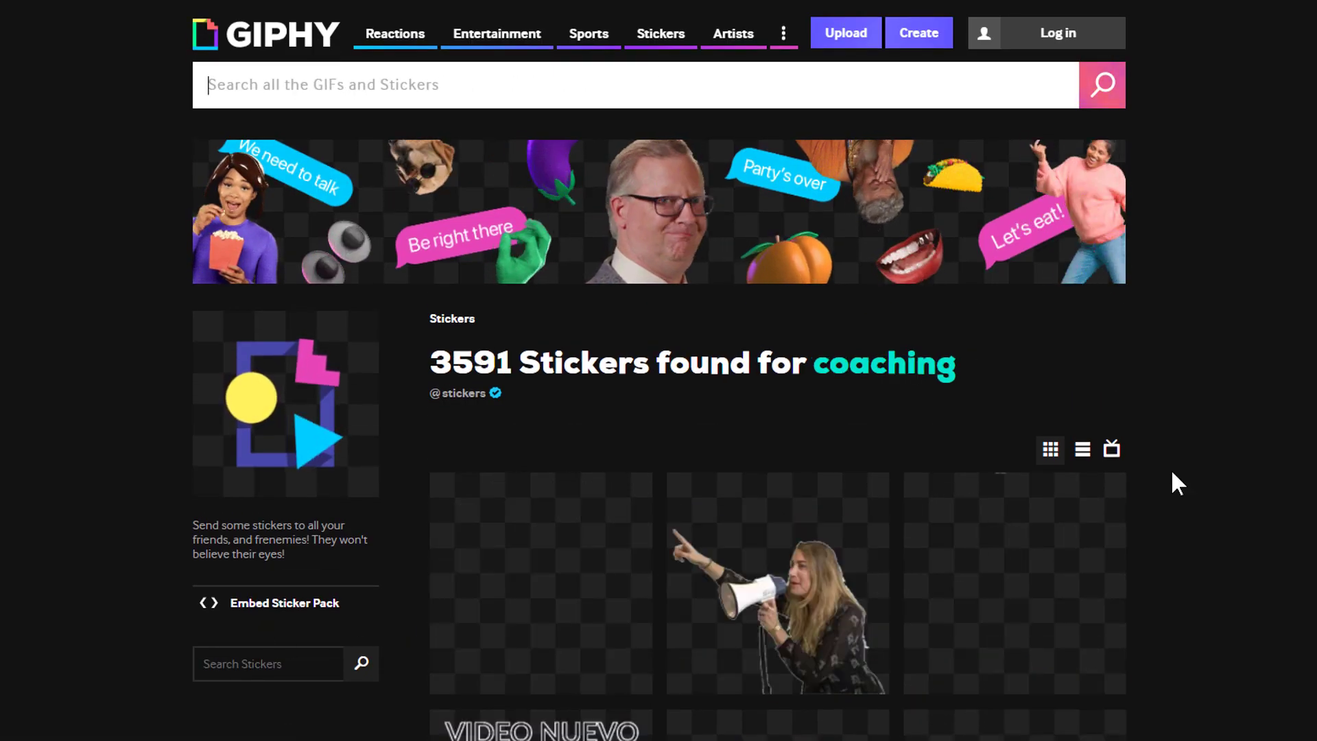
scroll(1150, 501, down, 2)
scroll(1150, 501, down, 2)
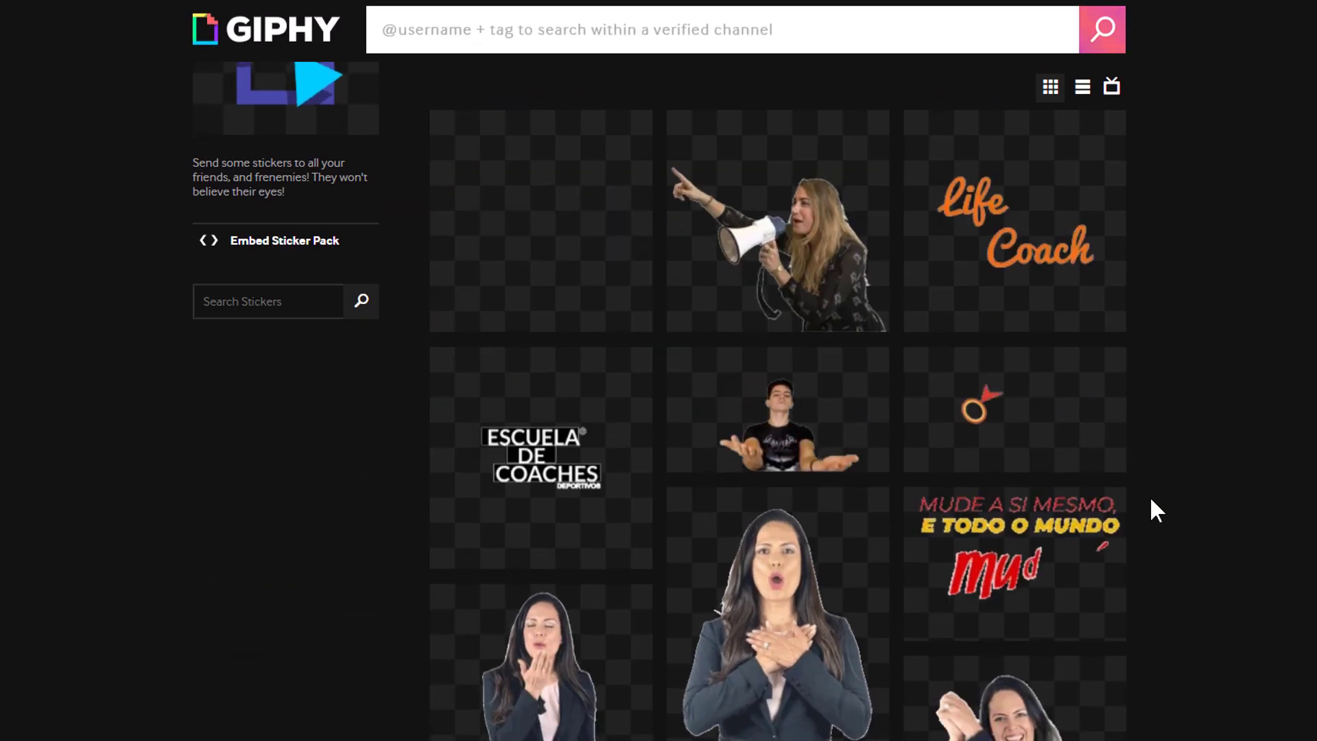
scroll(1151, 501, down, 2)
scroll(1151, 501, down, 2)
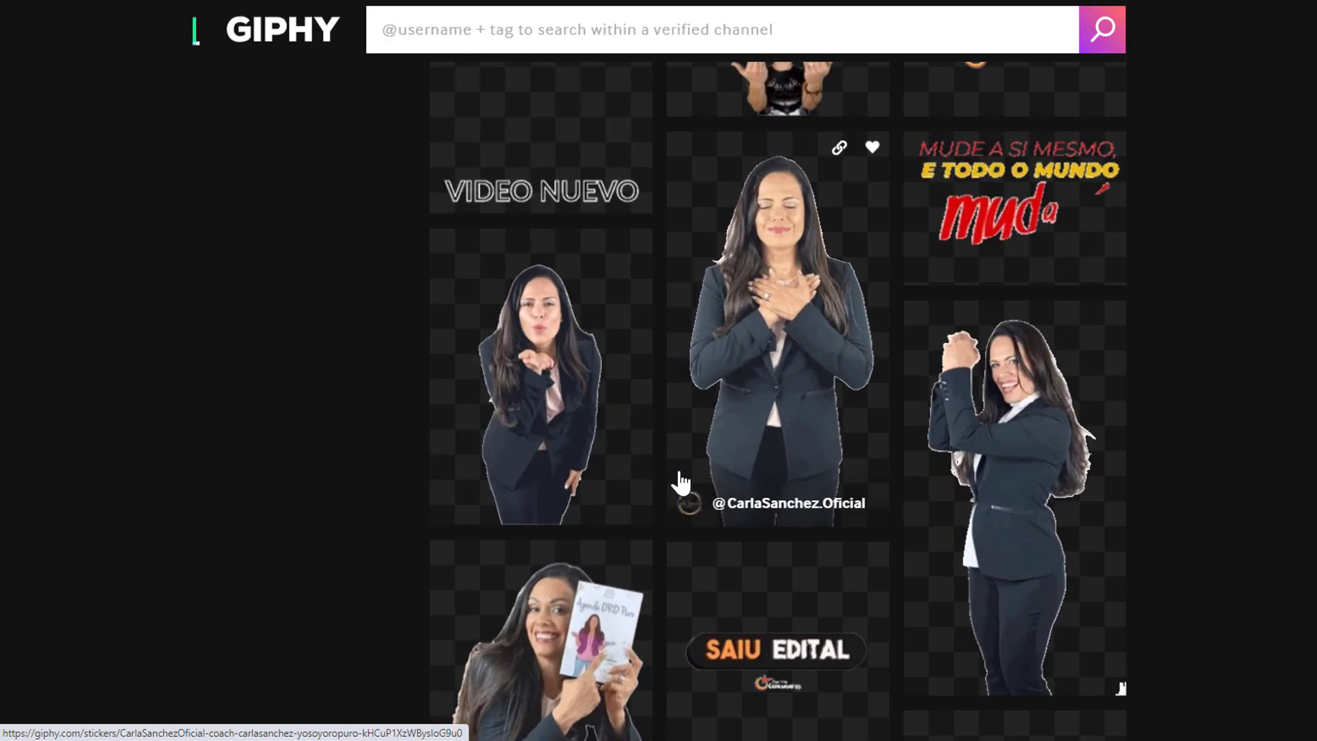
mouse_move(1014, 494)
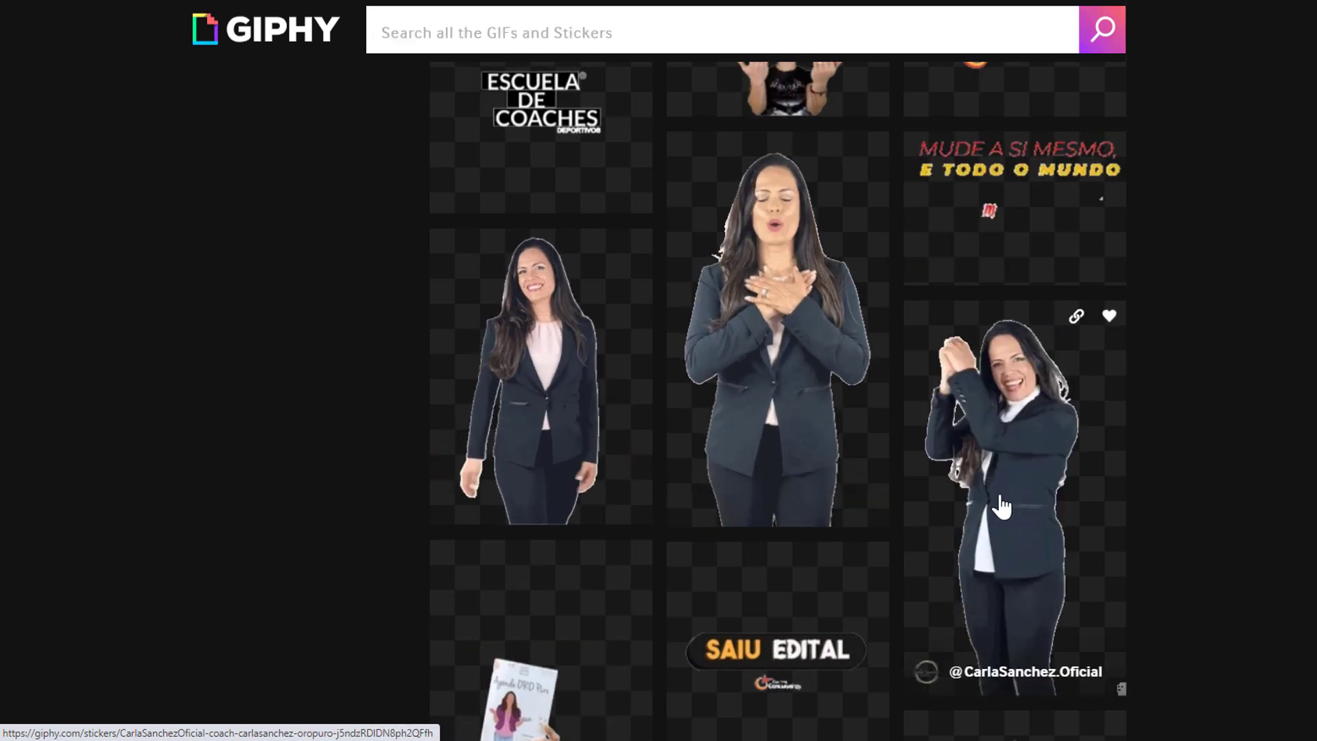
Step: Open the Coach Applause sticker and copy its image
click(1001, 502)
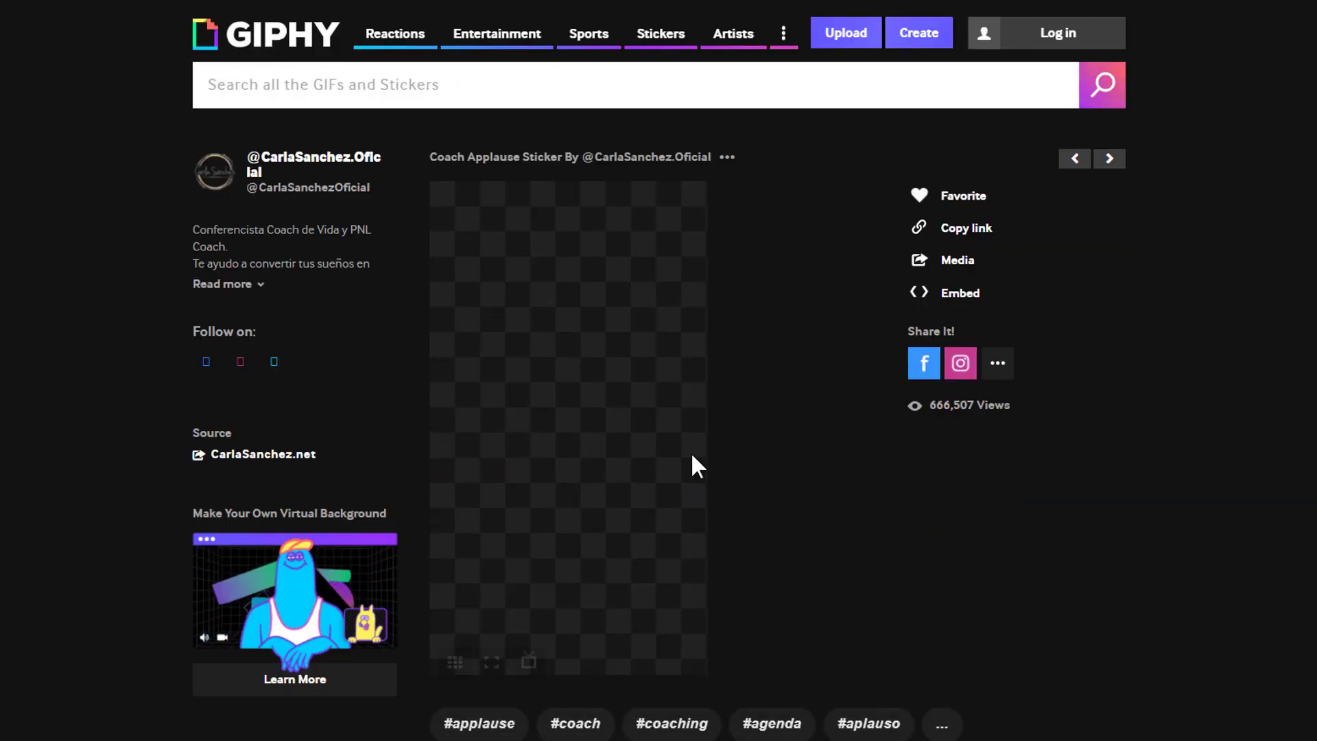
right_click(524, 368)
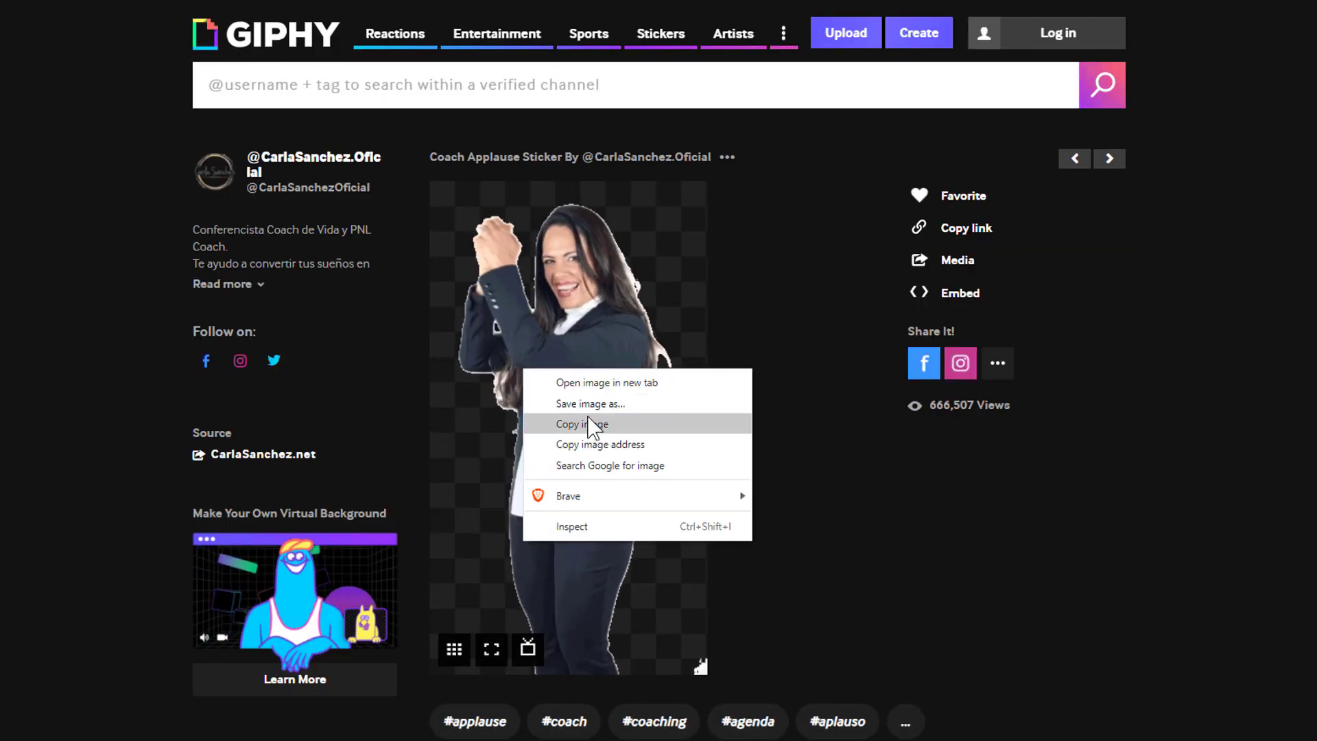
click(589, 404)
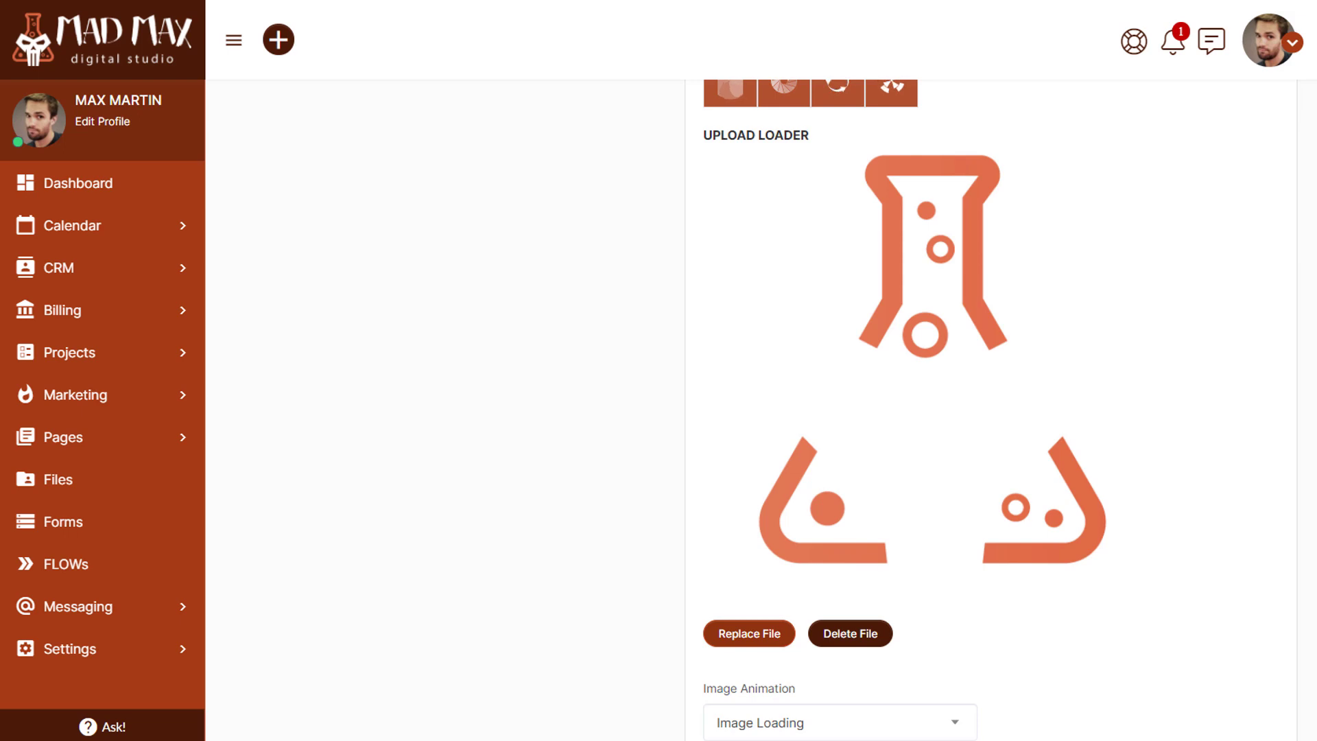
scroll(701, 377, up, 5)
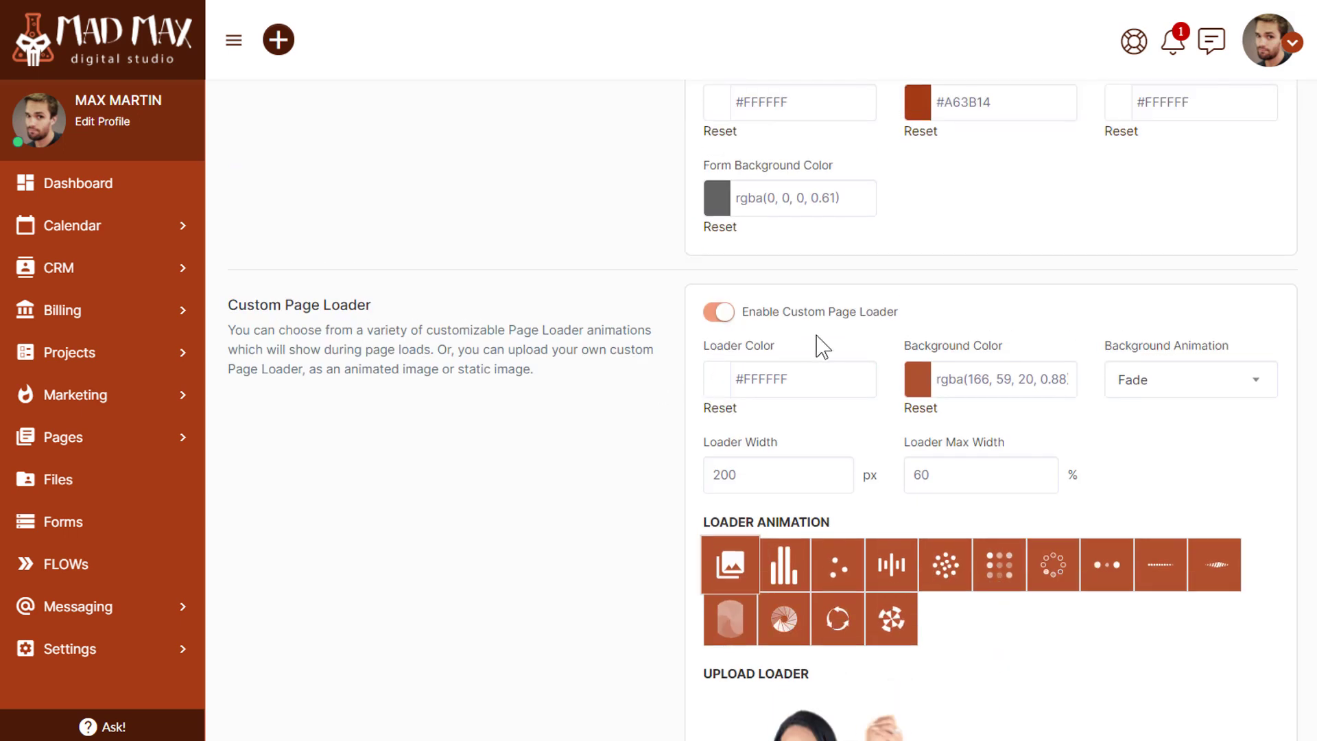
Step: Set the loader background colour to white
click(967, 380)
drag(956, 443, 889, 406)
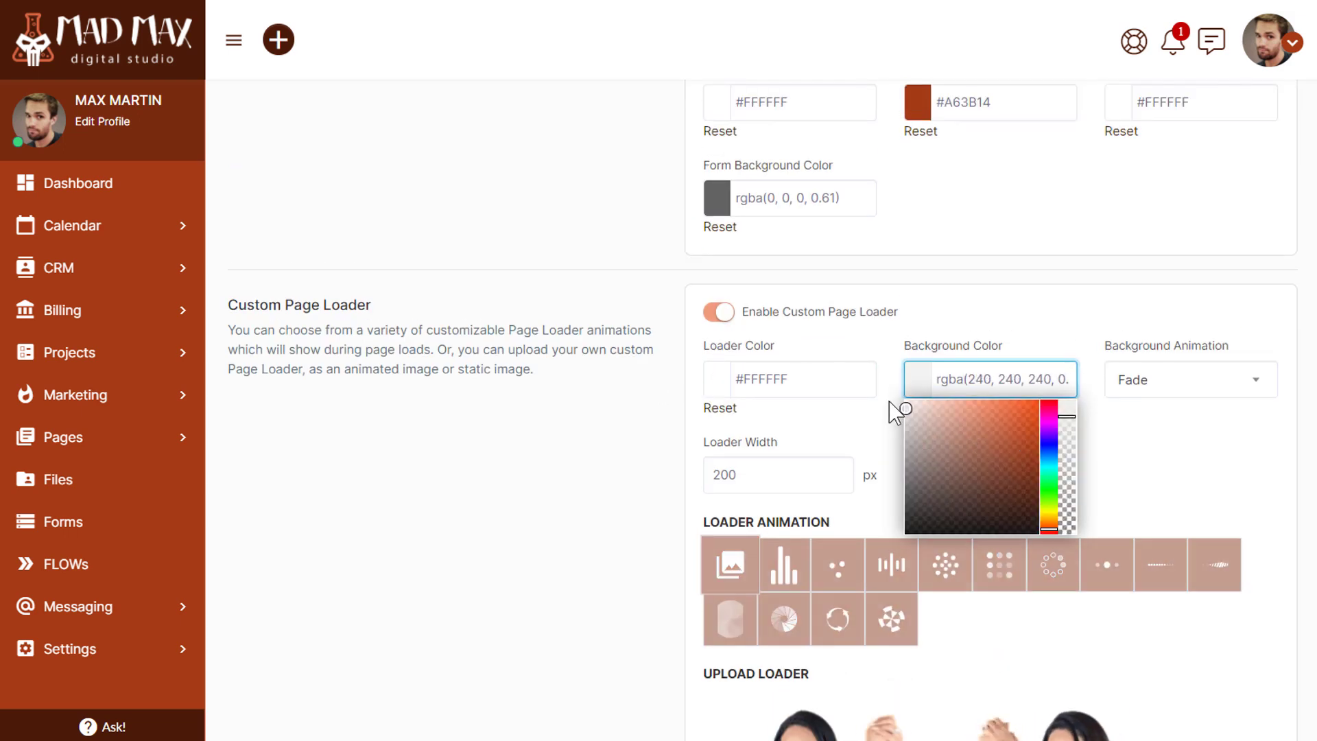
click(594, 440)
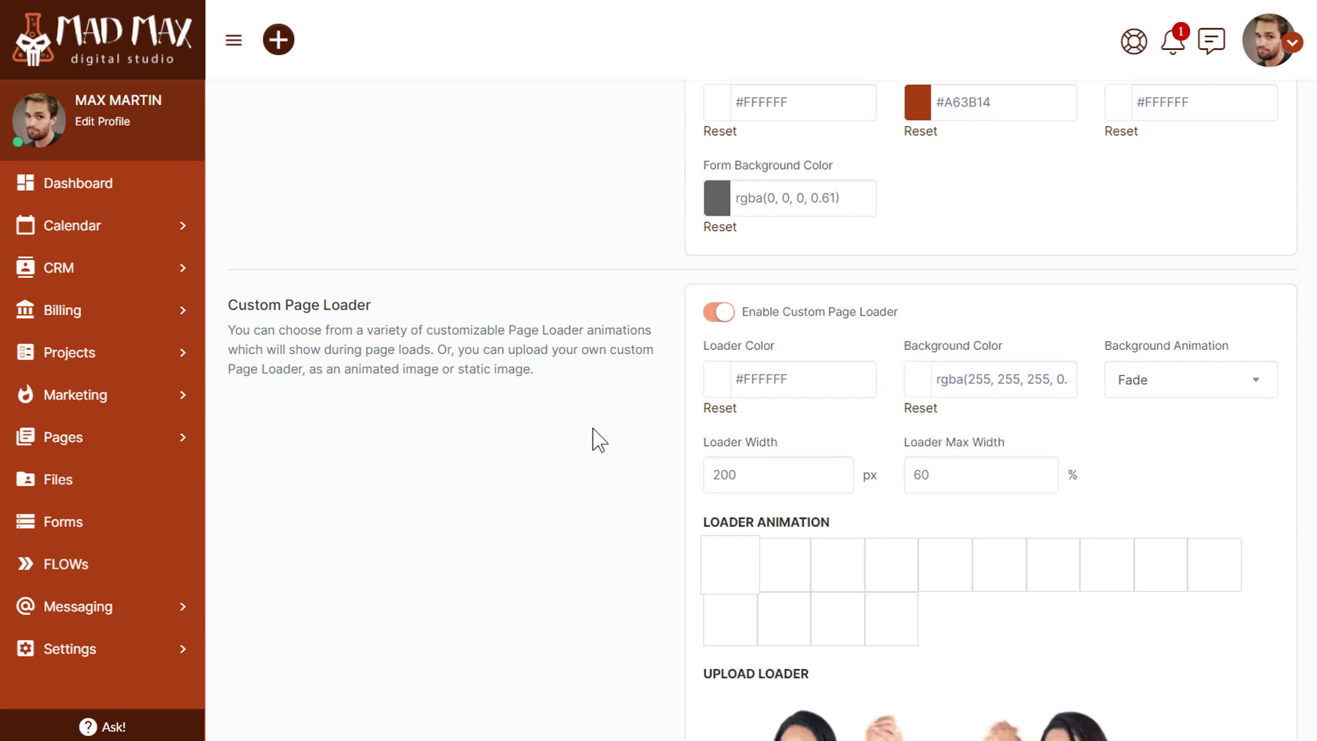
scroll(597, 439, down, 3)
scroll(597, 439, down, 5)
scroll(597, 439, down, 4)
scroll(529, 505, up, 5)
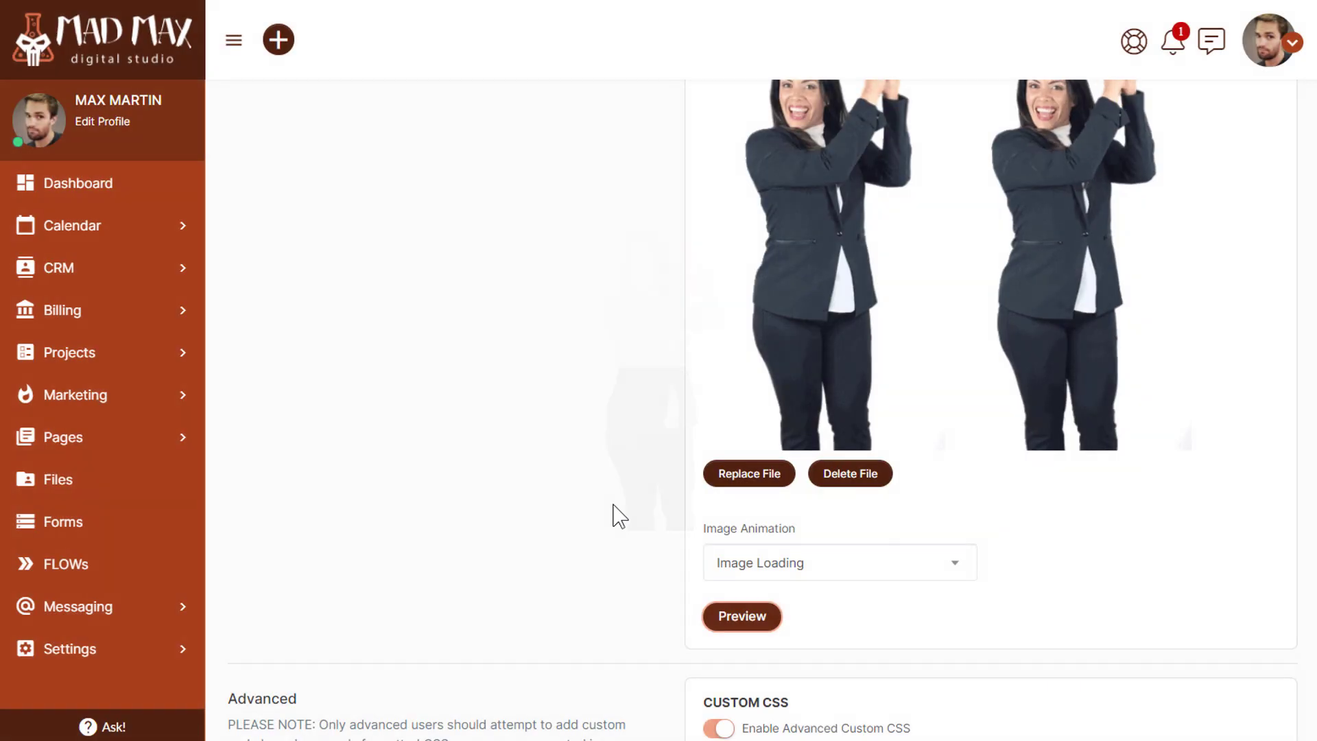
Step: Set Image Animation to Image Static and preview the loader twice
click(792, 569)
click(764, 417)
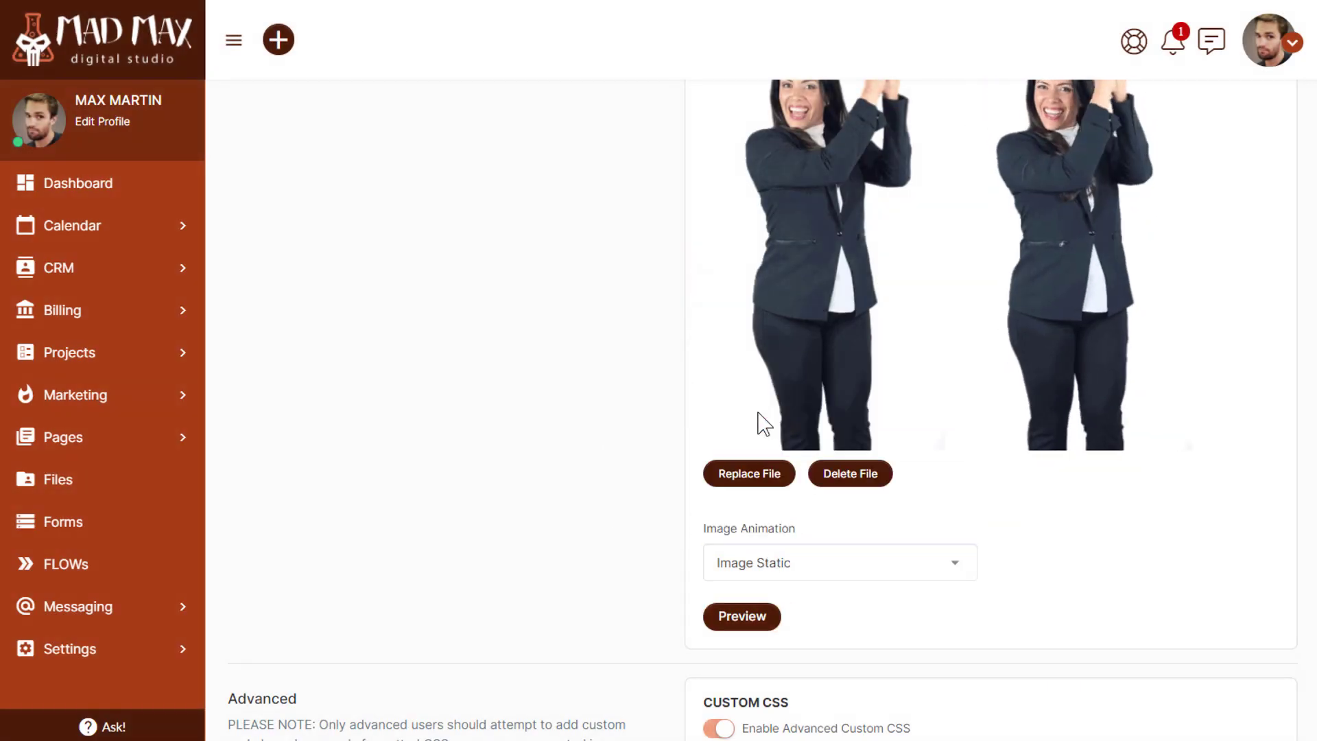
click(737, 621)
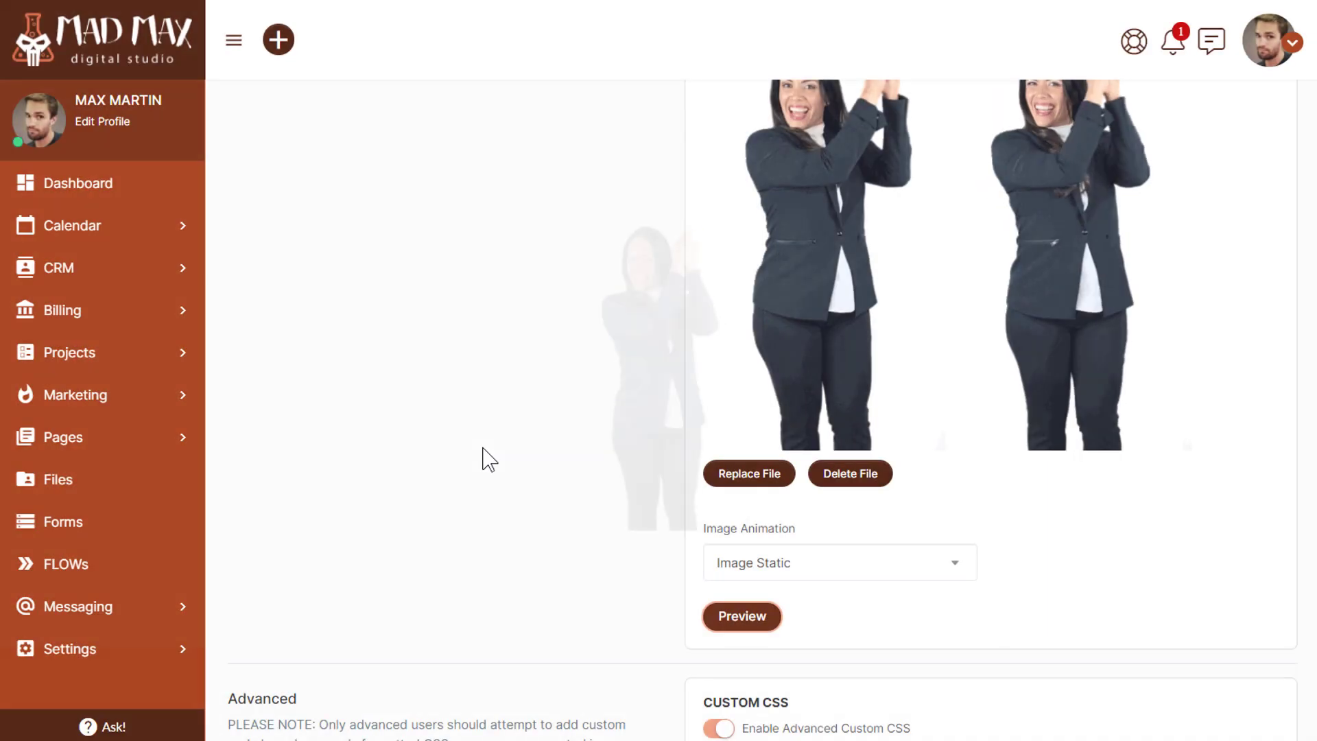
click(737, 622)
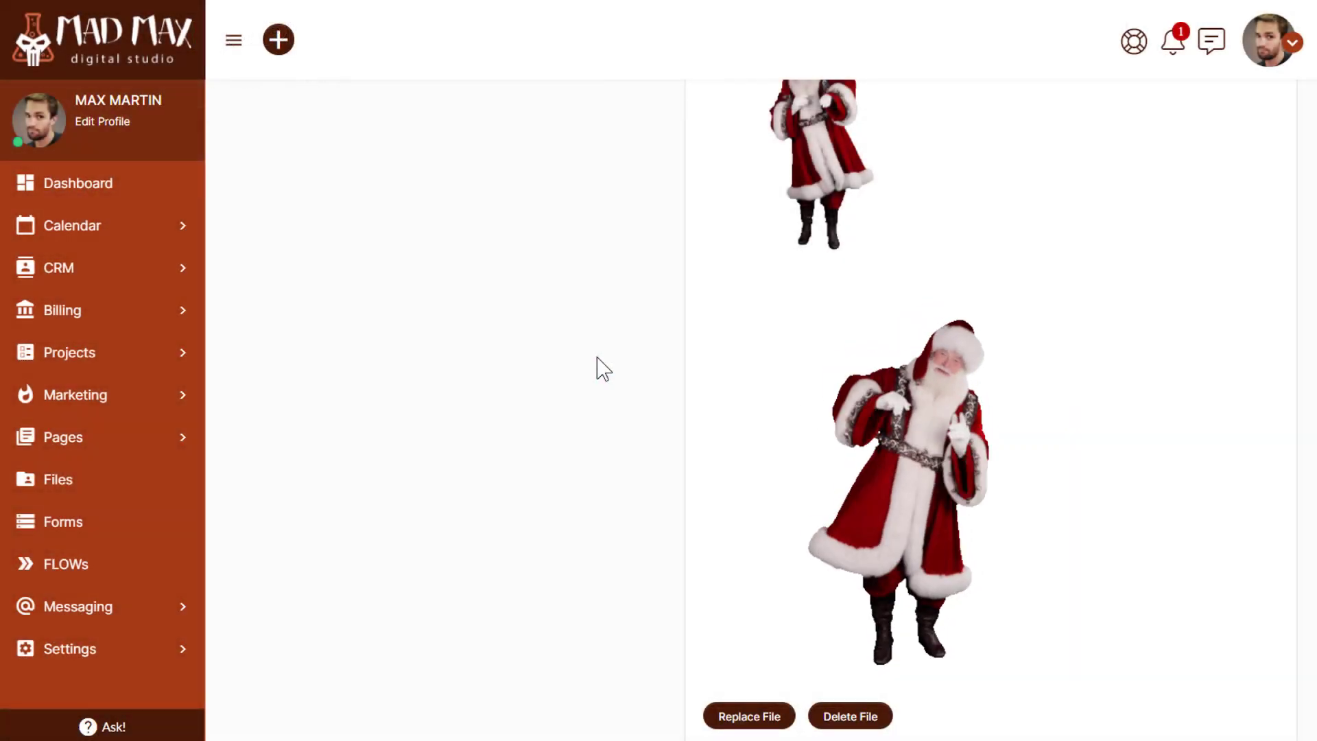
scroll(597, 368, up, 1)
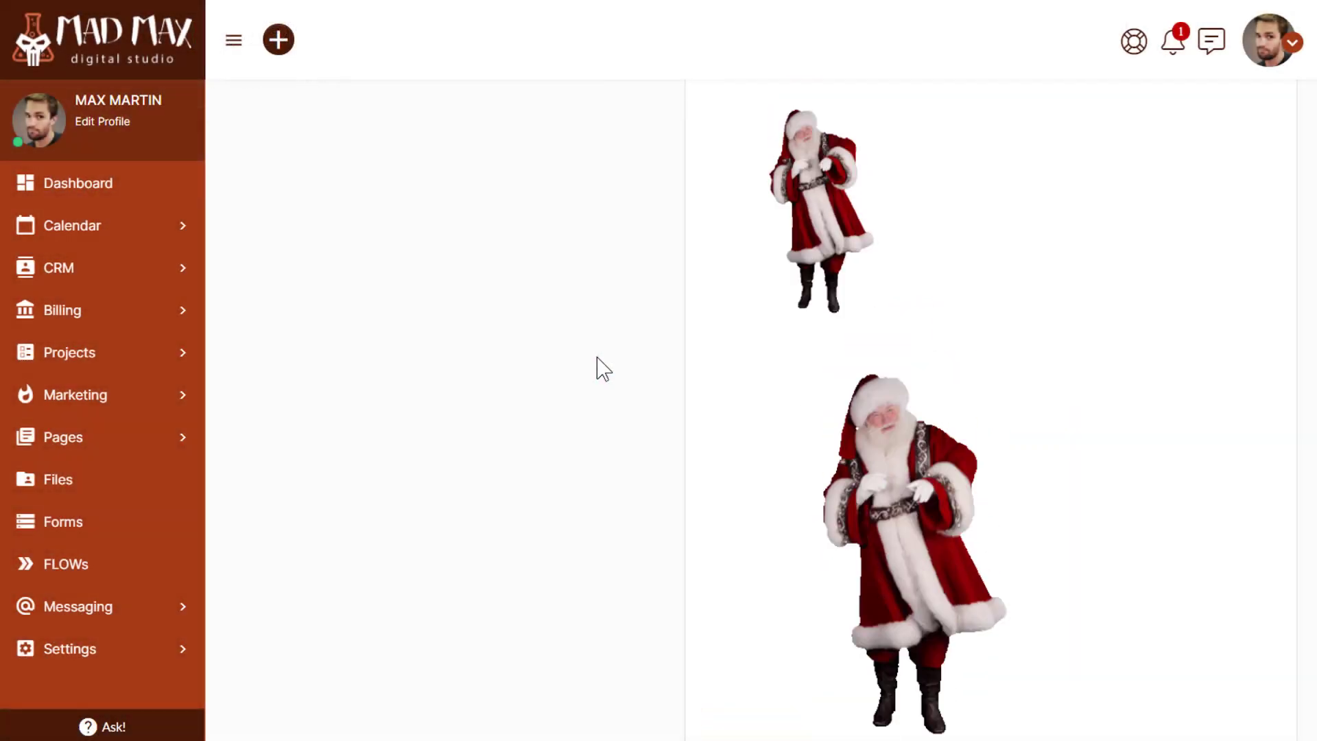
scroll(597, 368, up, 1)
scroll(597, 368, up, 2)
scroll(618, 514, up, 5)
scroll(652, 698, down, 3)
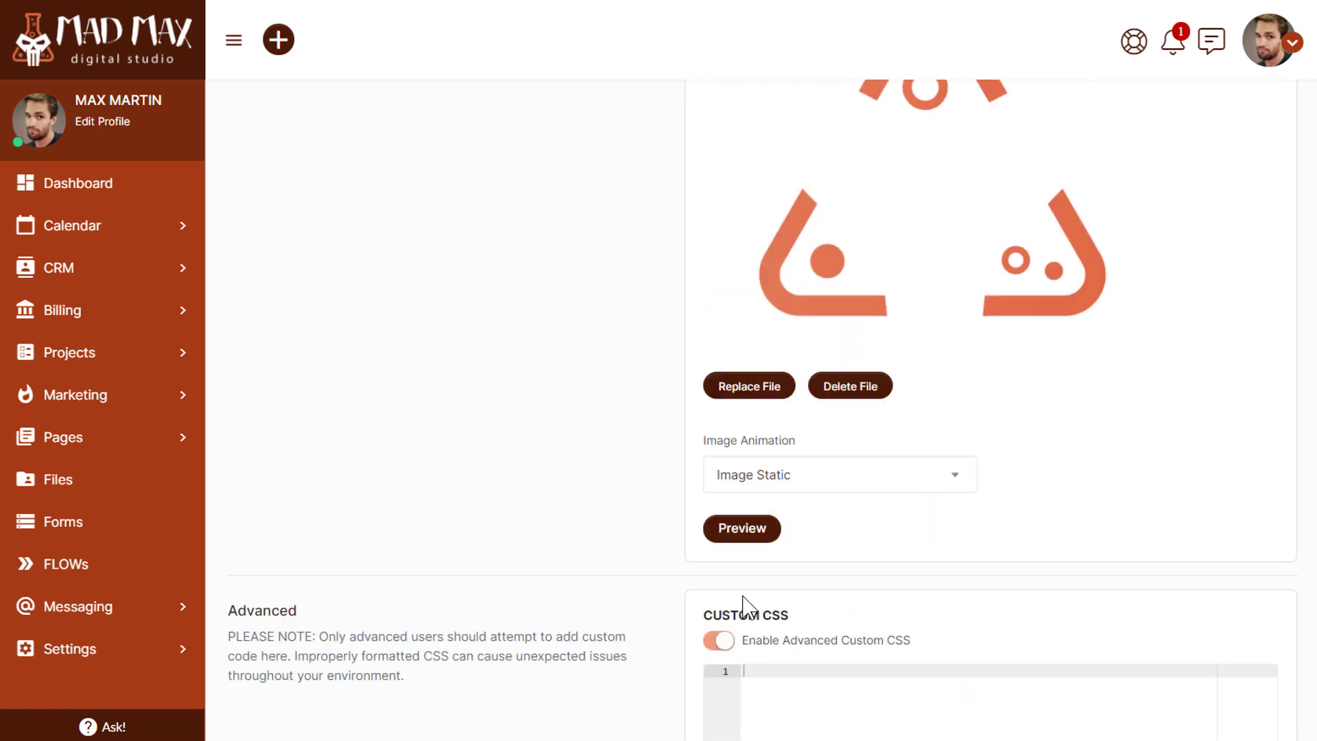
Step: Preview the flask logo loader and set its animation to Image Loading
click(742, 528)
scroll(751, 603, up, 2)
click(757, 653)
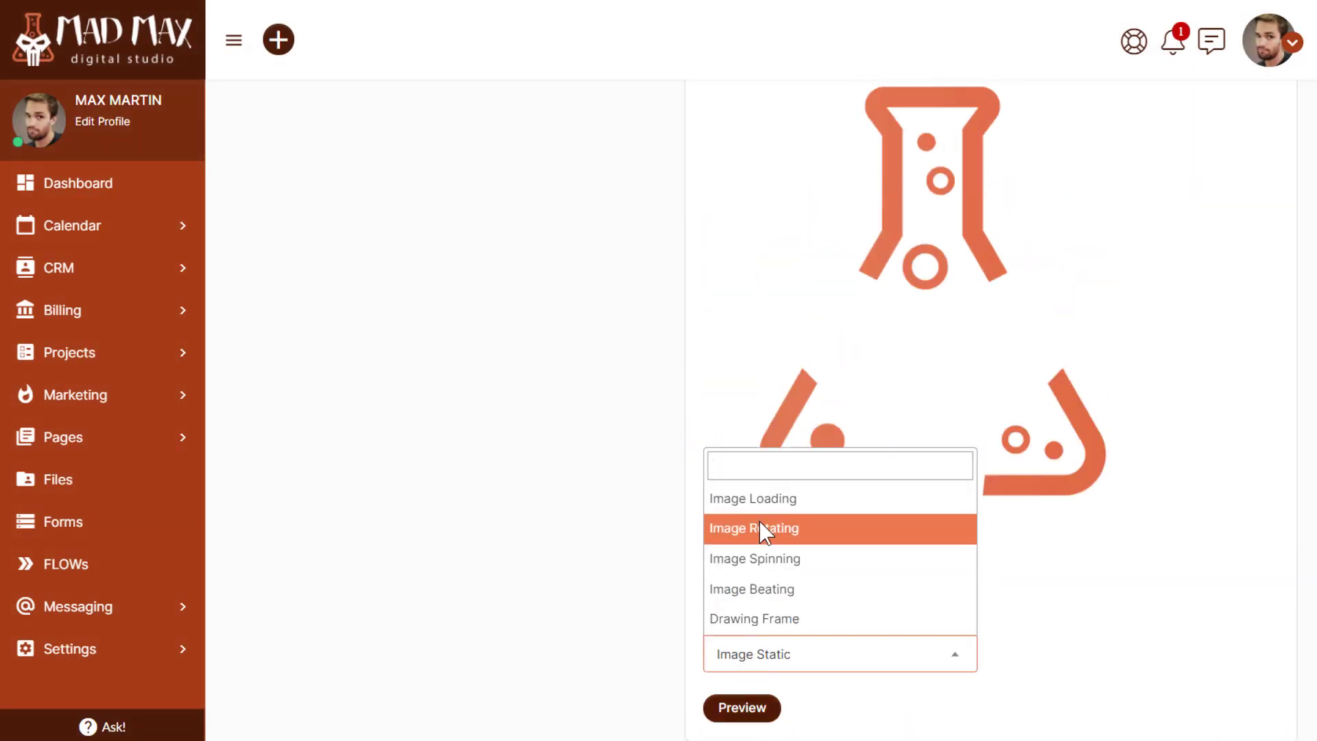
click(758, 530)
scroll(929, 368, up, 3)
scroll(973, 402, up, 4)
Step: Set the background to brand red rgba(185, 50, 0, 0.88) and preview
click(972, 401)
click(1045, 487)
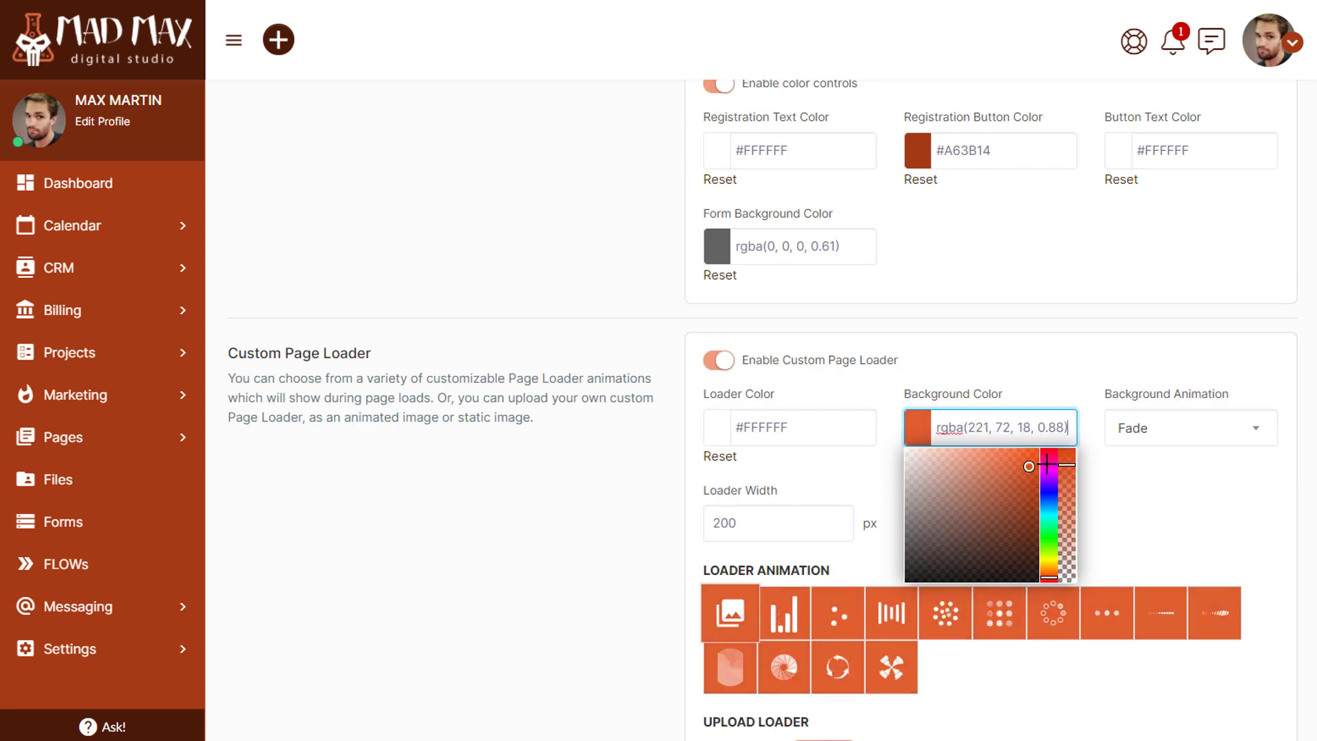
click(1030, 545)
scroll(548, 514, down, 5)
scroll(548, 514, down, 4)
click(743, 348)
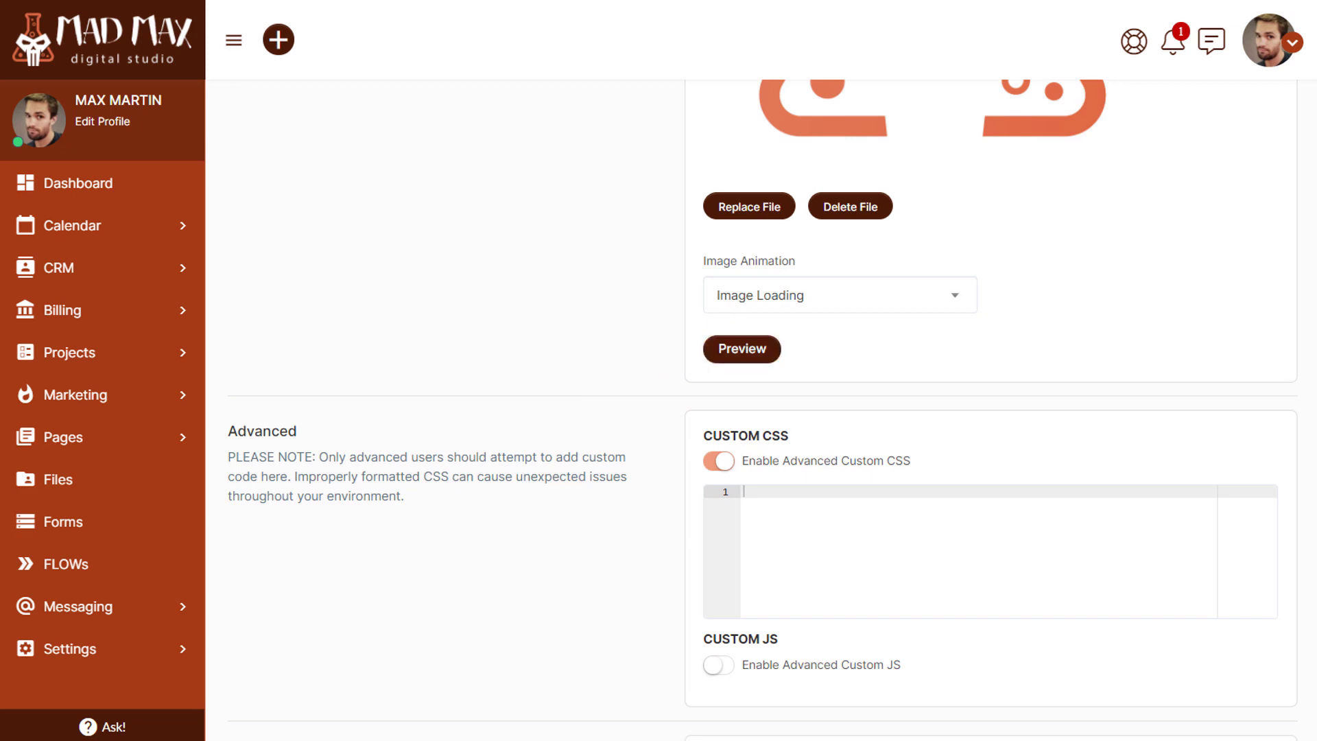
scroll(762, 412, up, 2)
scroll(762, 412, up, 2)
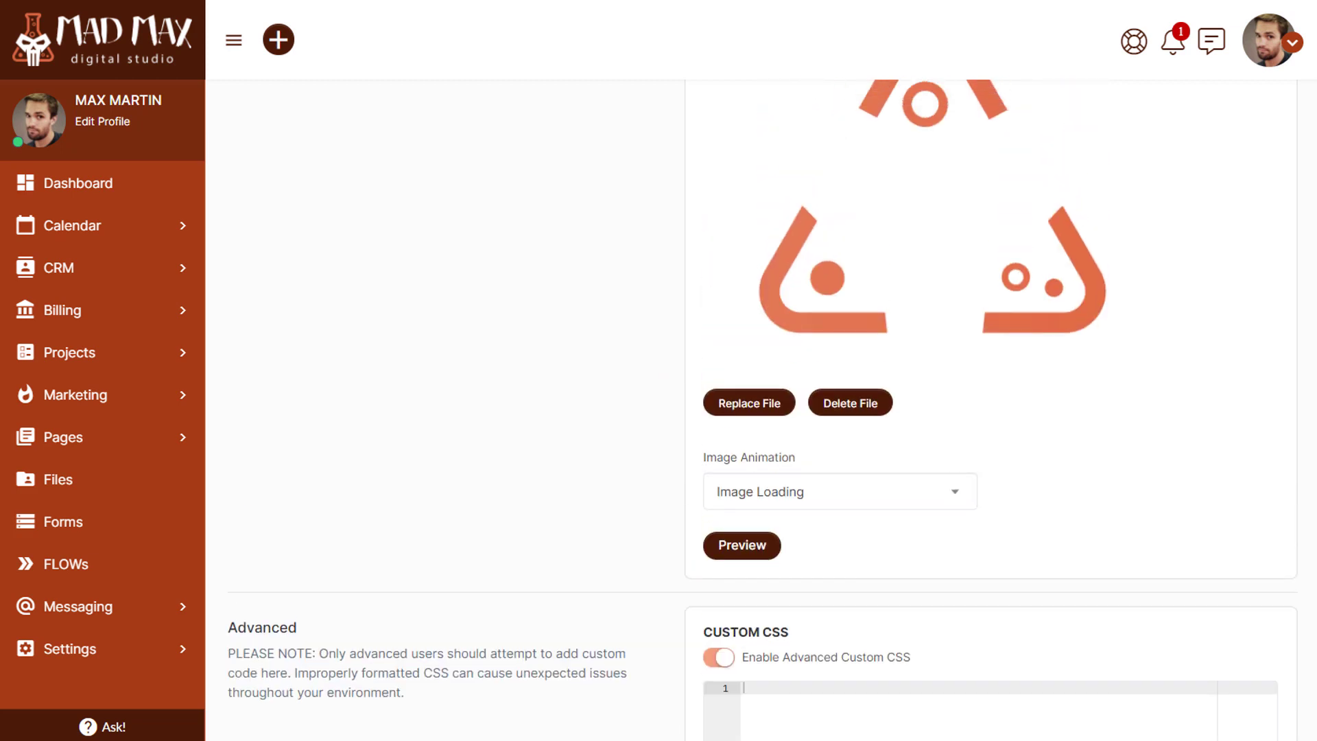
scroll(762, 413, up, 1)
scroll(763, 411, up, 1)
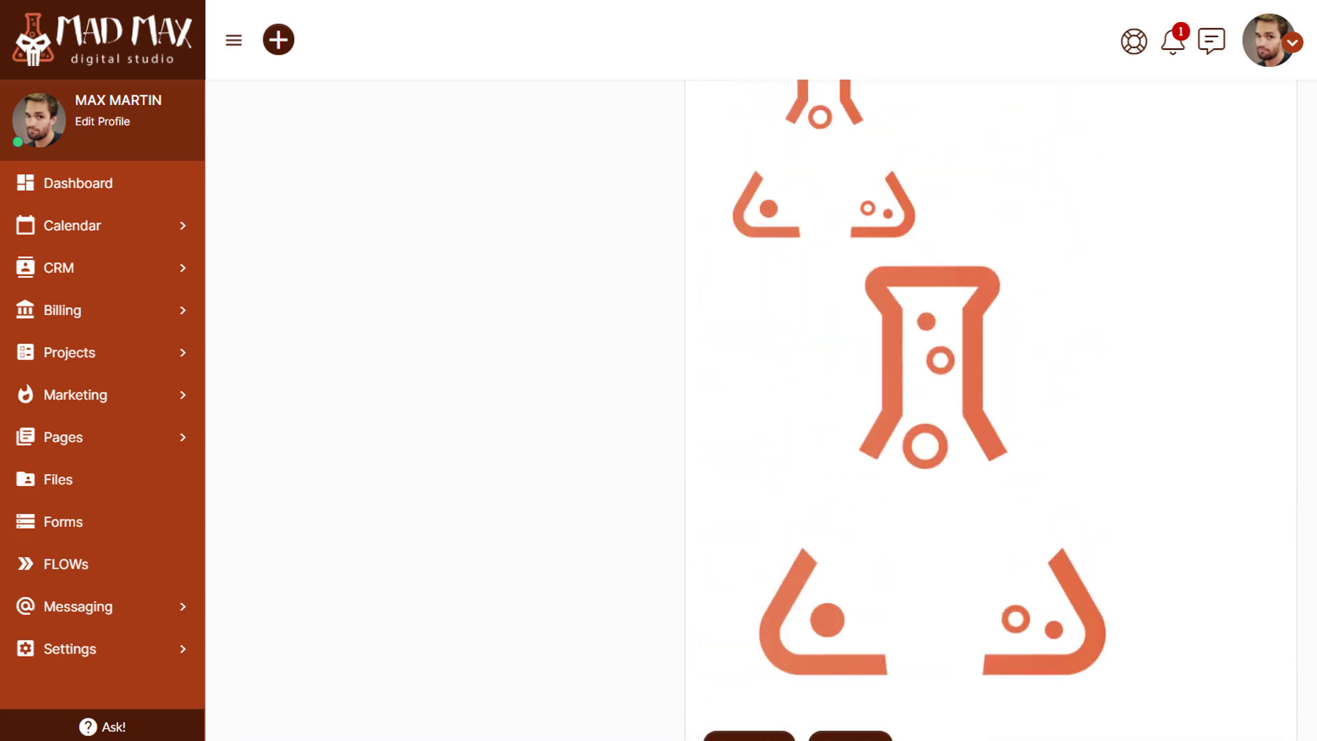
scroll(762, 411, up, 2)
scroll(761, 412, up, 2)
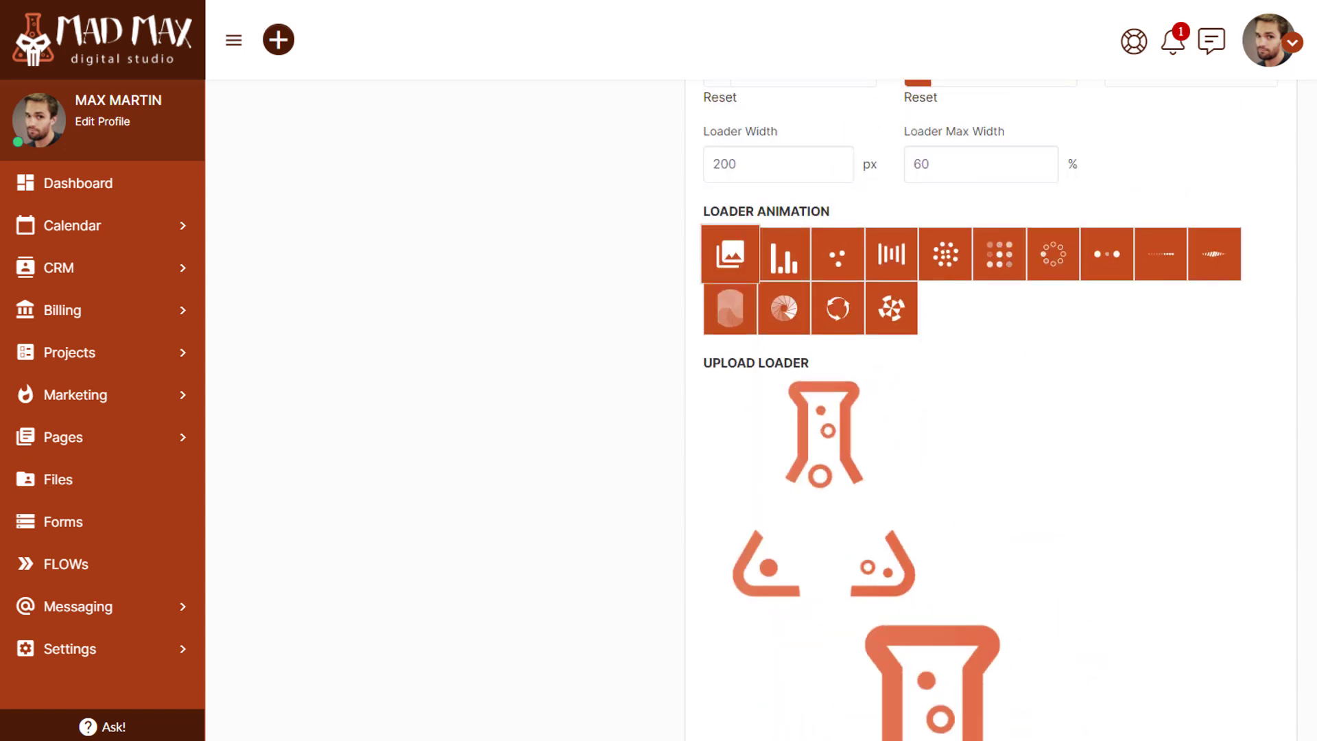
scroll(762, 411, up, 2)
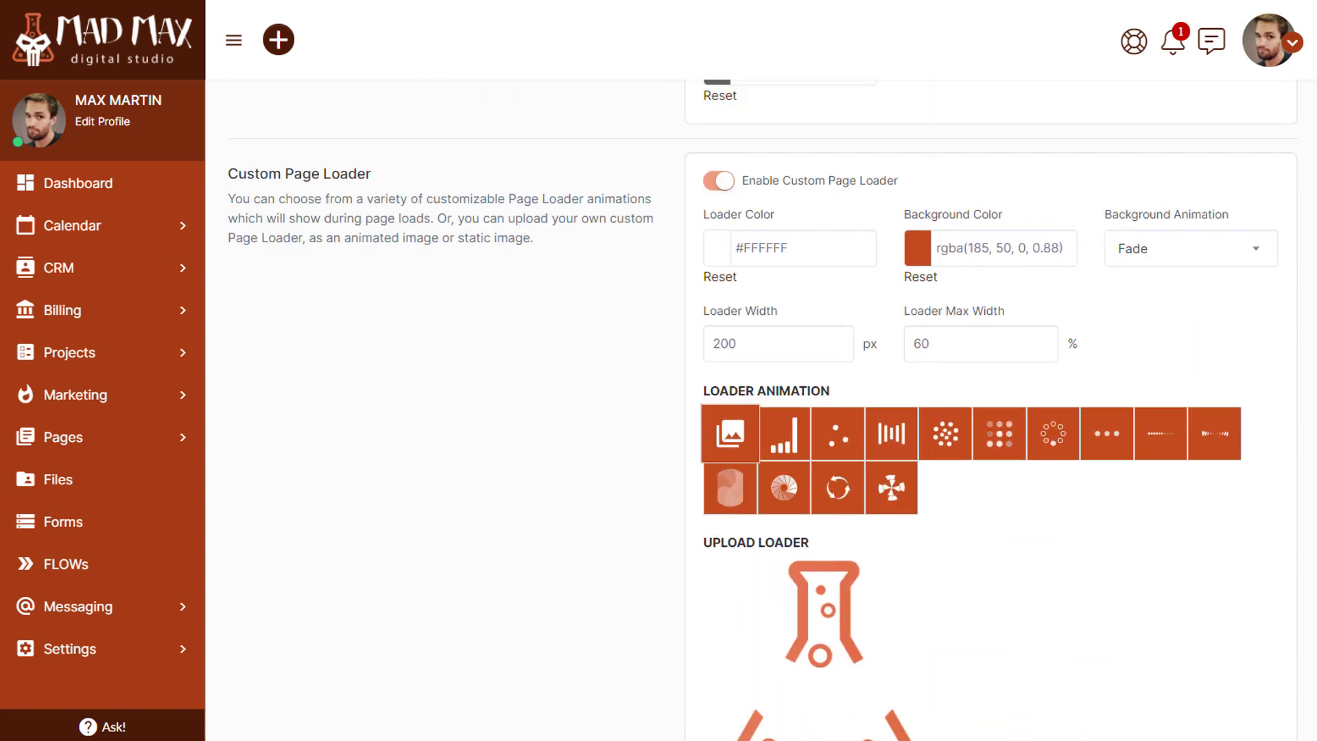